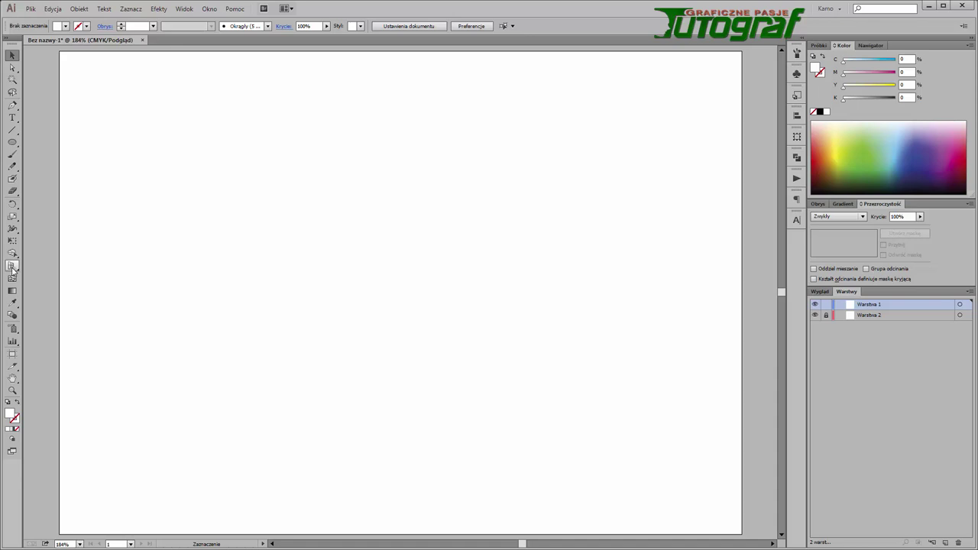
Step: Display the two-point perspective grid, hide and re-show it, and alternate between the Shift+V and Shift+P tools
{"action": "left_click", "coordinate": [12, 266]}
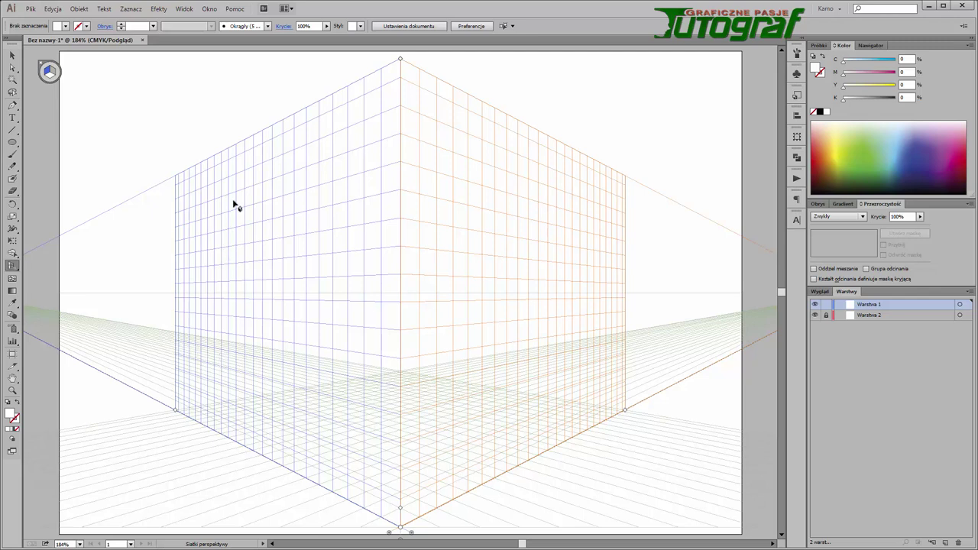
{"action": "key", "text": "shift+v"}
{"action": "key", "text": "shift+p"}
{"action": "left_click", "coordinate": [43, 65]}
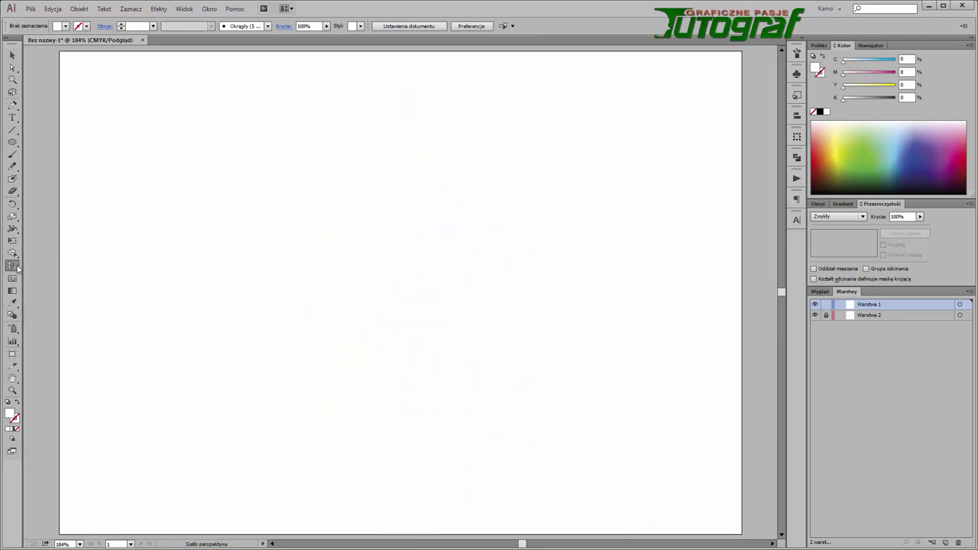
{"action": "left_click", "coordinate": [12, 264]}
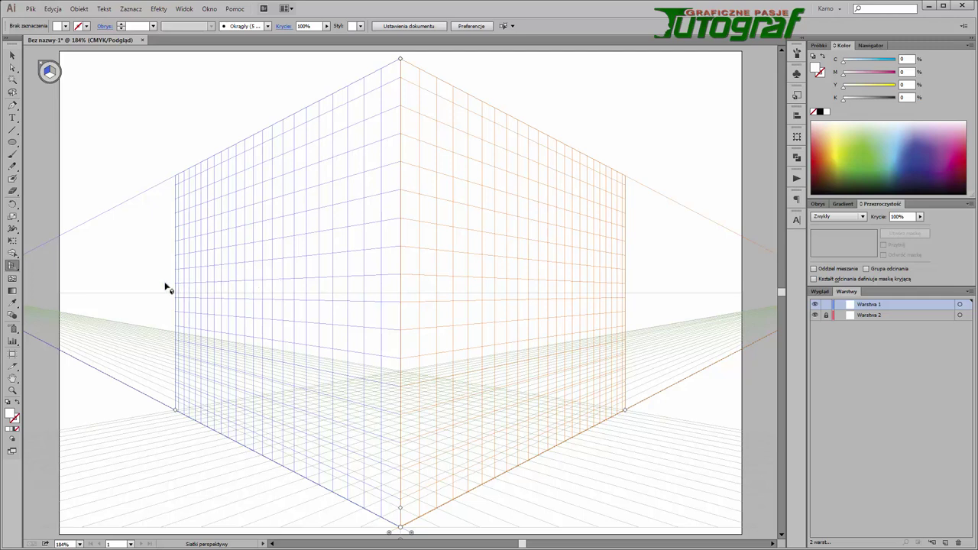
{"action": "key", "text": "shift+v"}
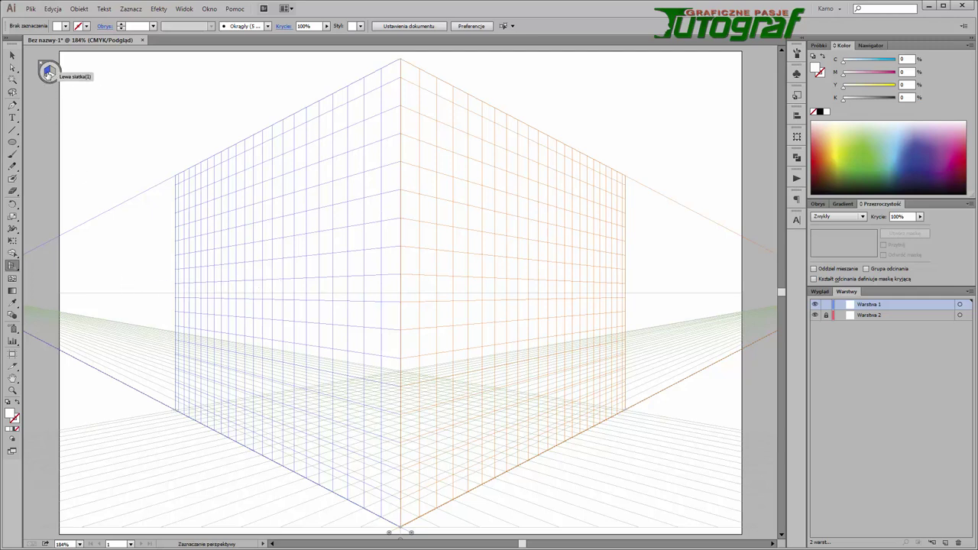
{"action": "key", "text": "shift+p"}
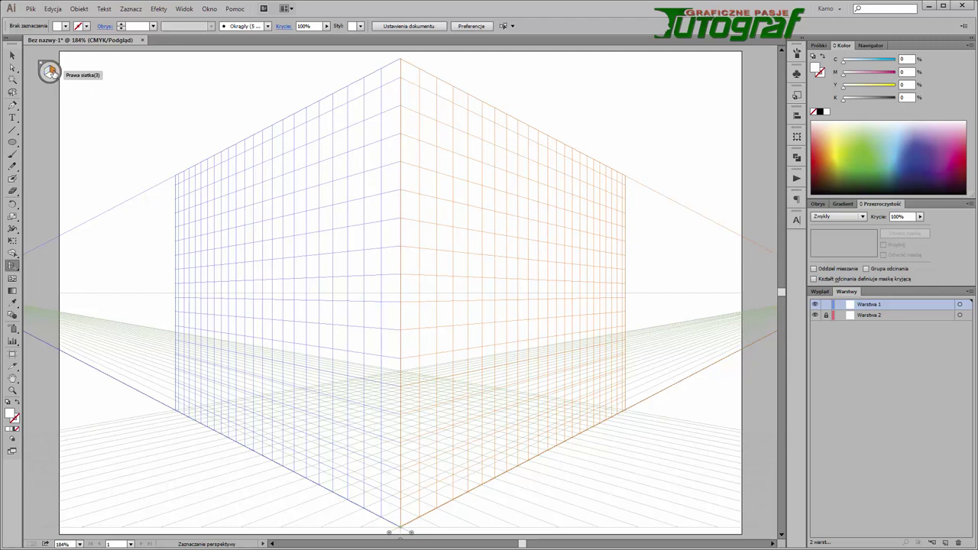
{"action": "key", "text": "shift+p"}
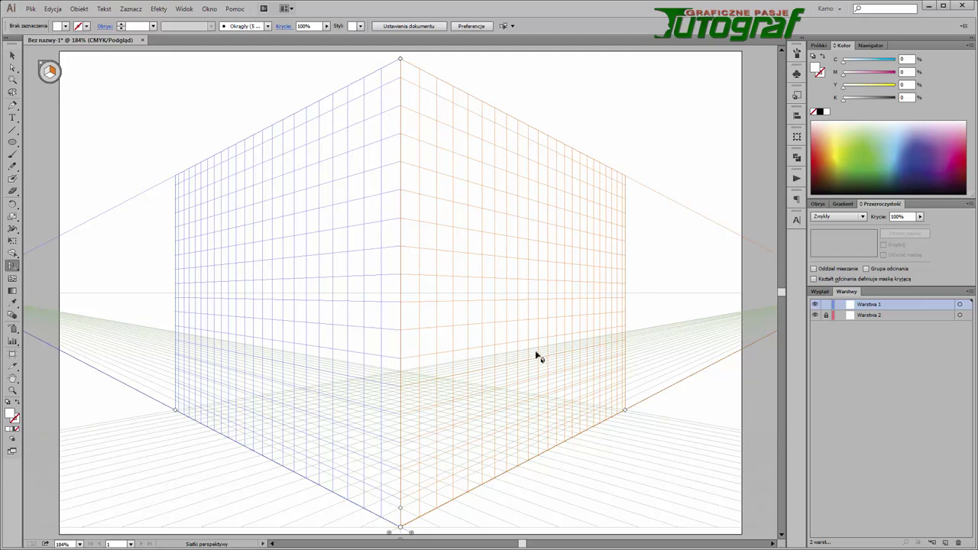
{"action": "scroll", "coordinate": [537, 357], "scroll_direction": "down", "scroll_amount": 1, "text": "alt"}
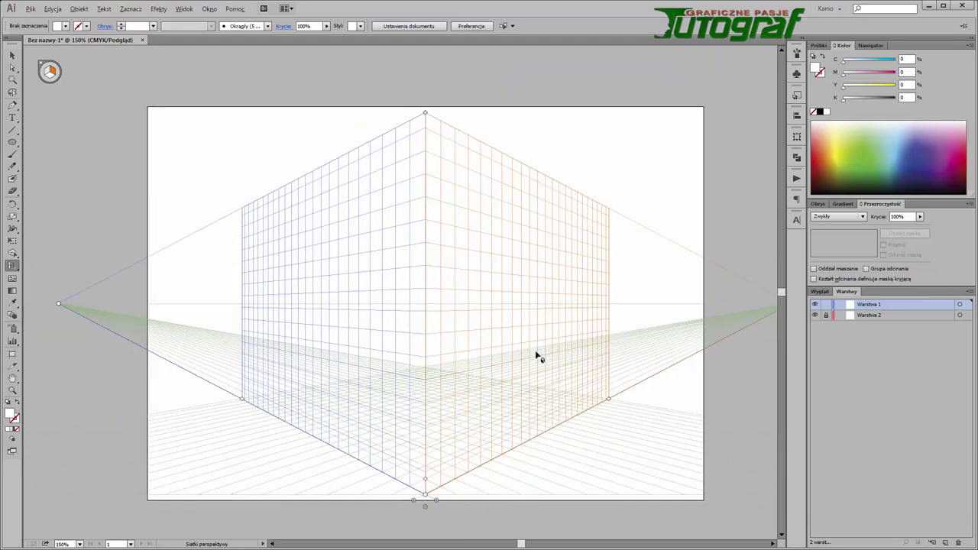
{"action": "scroll", "coordinate": [537, 357], "scroll_direction": "down", "scroll_amount": 2, "text": "alt"}
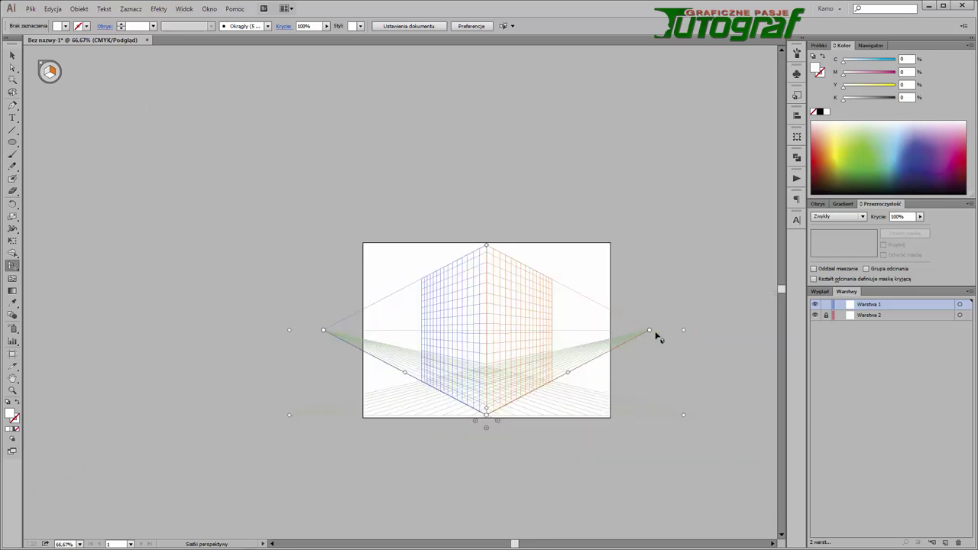
{"action": "key", "text": "space"}
{"action": "left_click_drag", "start_coordinate": [647, 464], "coordinate": [584, 445]}
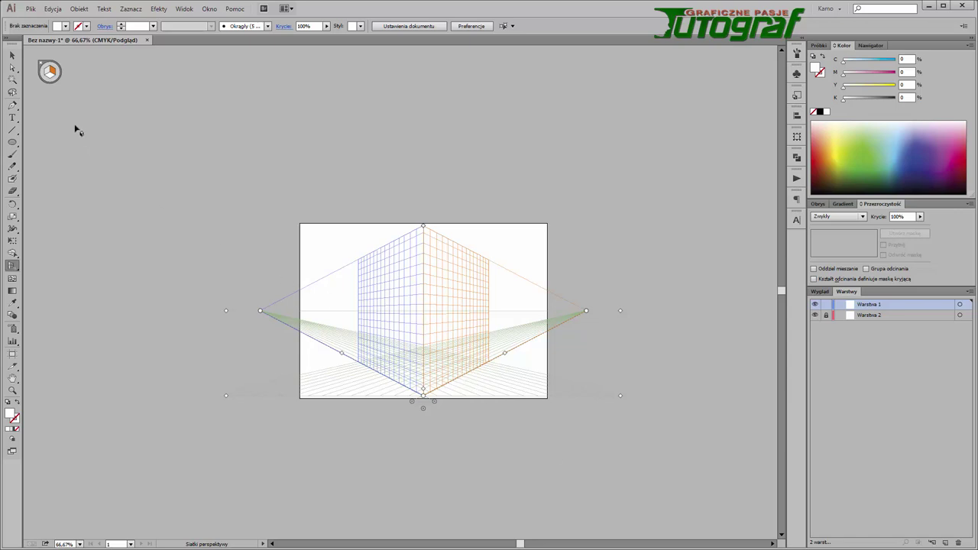
{"action": "key", "text": "shift+v"}
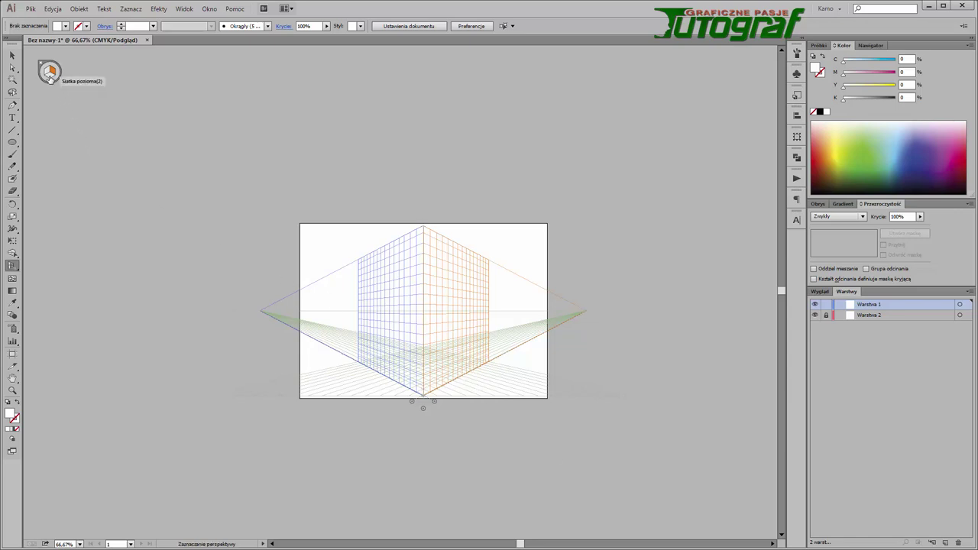
{"action": "key", "text": "shift+p"}
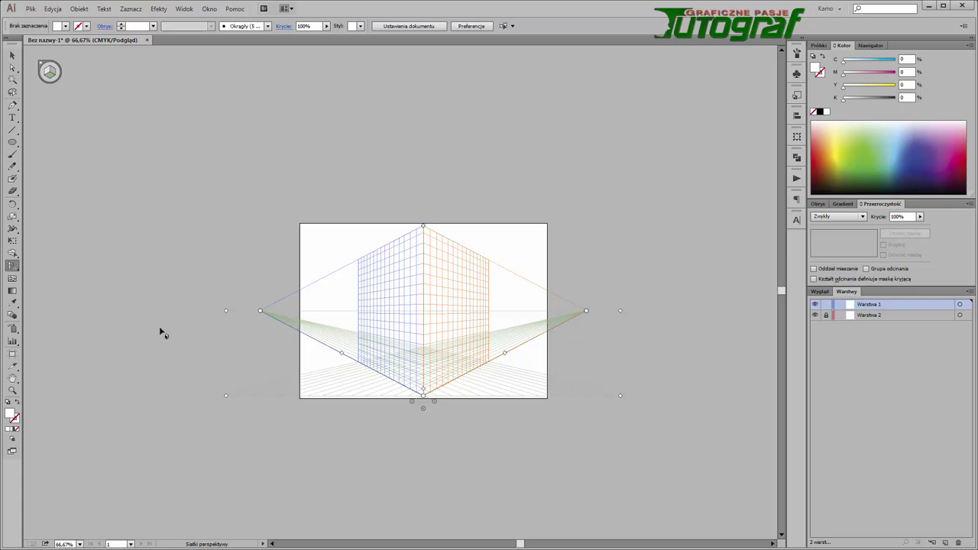
{"action": "left_click", "coordinate": [12, 268]}
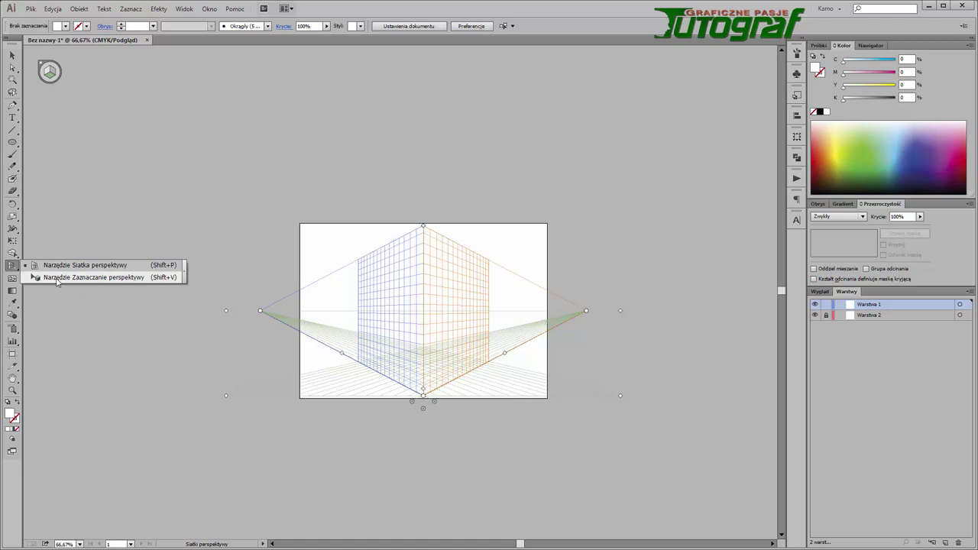
{"action": "left_click", "coordinate": [84, 221]}
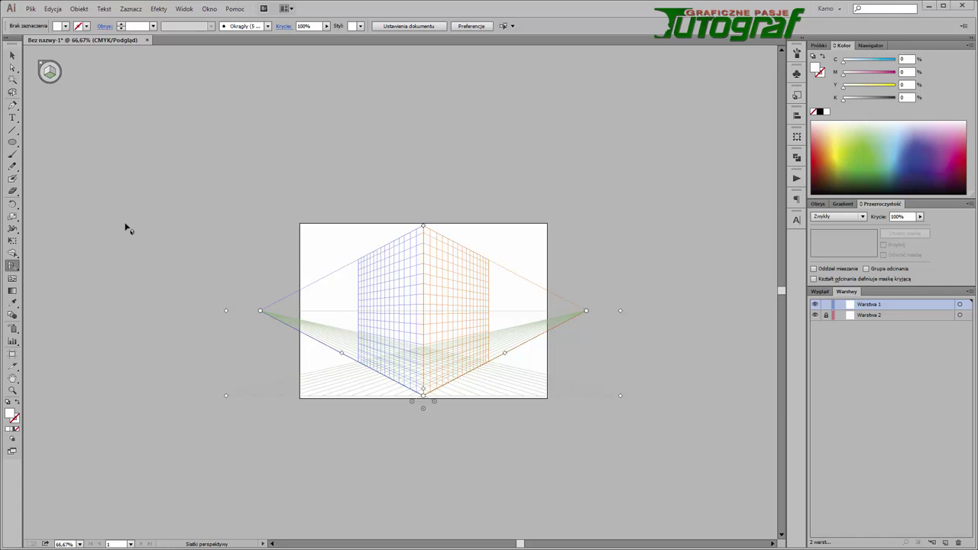
{"action": "key", "text": "ctrl+0"}
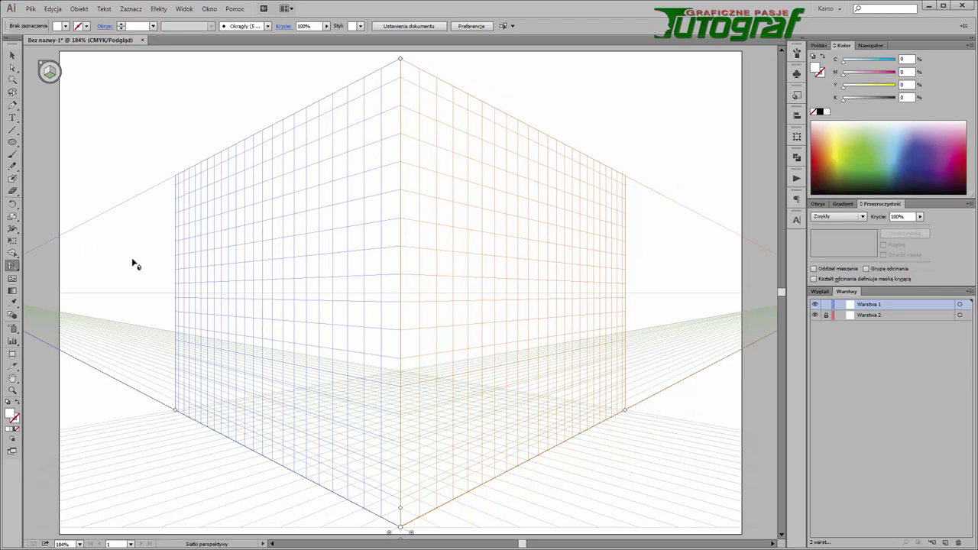
Step: Activate the left and right grid planes from the Plane Switching widget and recentre the grid in view
{"action": "left_click", "coordinate": [49, 71]}
{"action": "key", "text": "shift+p"}
{"action": "left_click", "coordinate": [50, 71]}
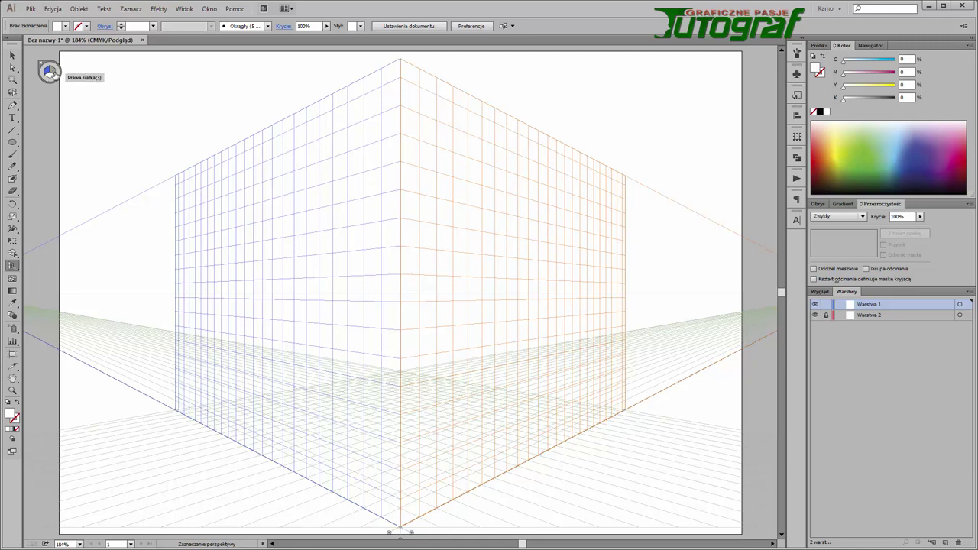
{"action": "left_click", "coordinate": [51, 72]}
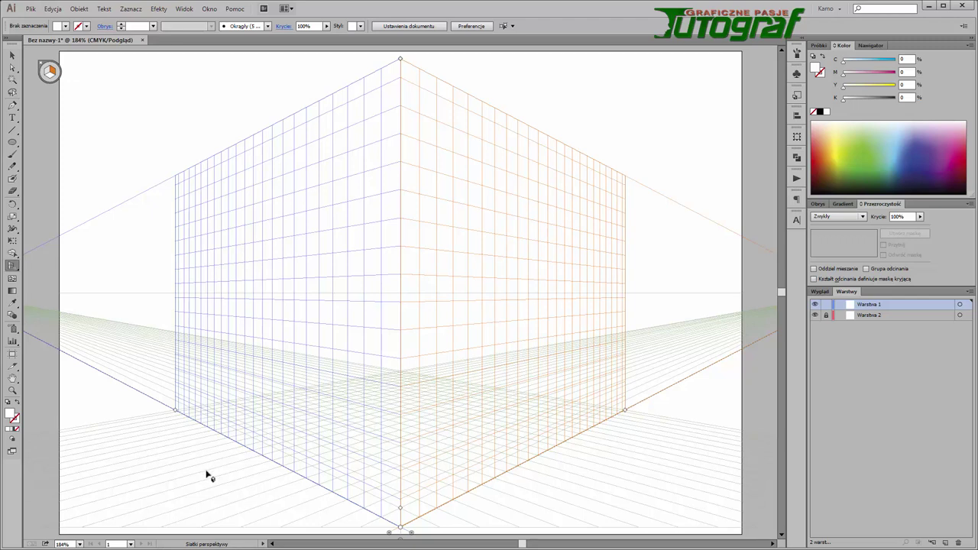
{"action": "scroll", "coordinate": [206, 475], "scroll_direction": "down", "scroll_amount": 1}
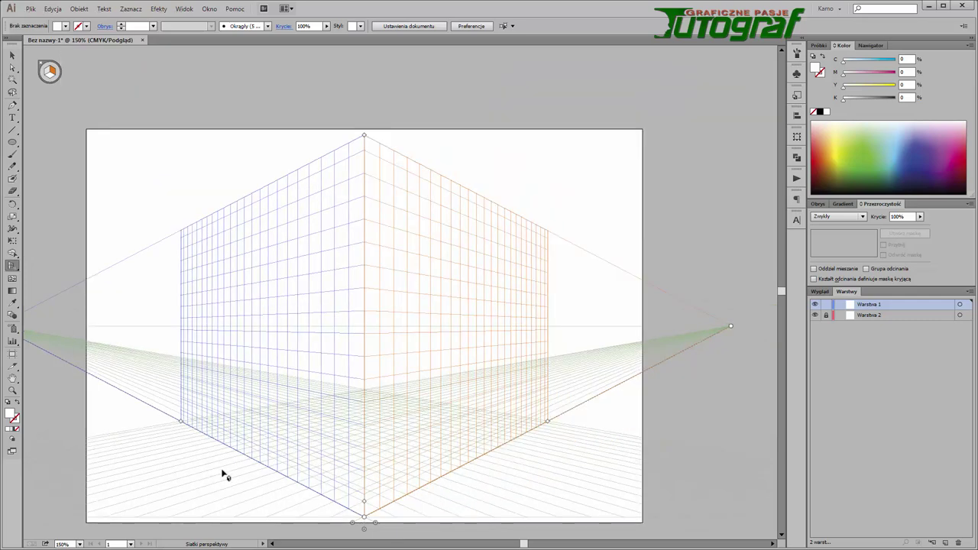
{"action": "left_click_drag", "start_coordinate": [309, 427], "coordinate": [355, 381]}
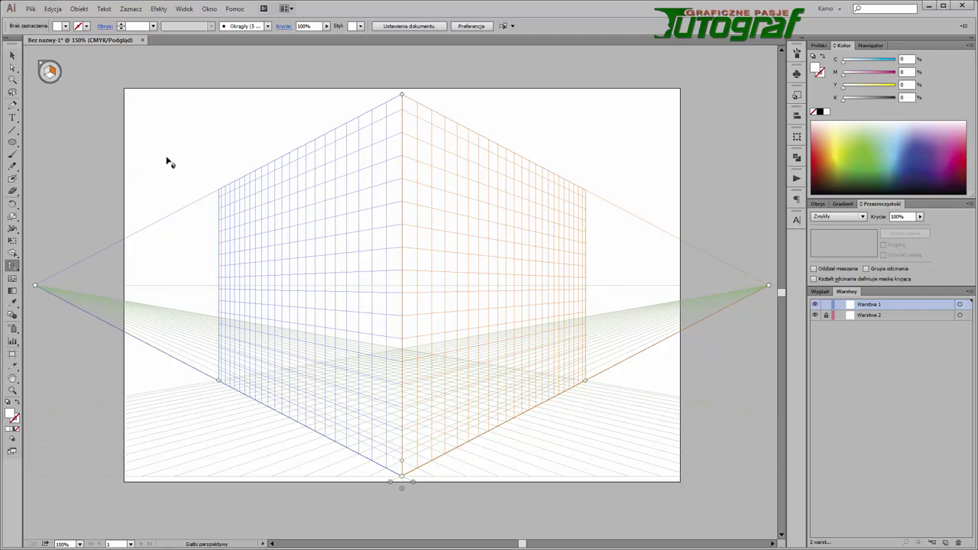
Step: Cycle the planes with keys 1, 2, 3 and 4, ending on the left grid (1)
{"action": "key", "text": "1"}
{"action": "key", "text": "2"}
{"action": "key", "text": "3"}
{"action": "key", "text": "4"}
{"action": "key", "text": "1"}
Step: Draw a rectangle on the left wall plane with the Rectangle tool and fill it red
{"action": "left_click_drag", "start_coordinate": [12, 142], "coordinate": [37, 147]}
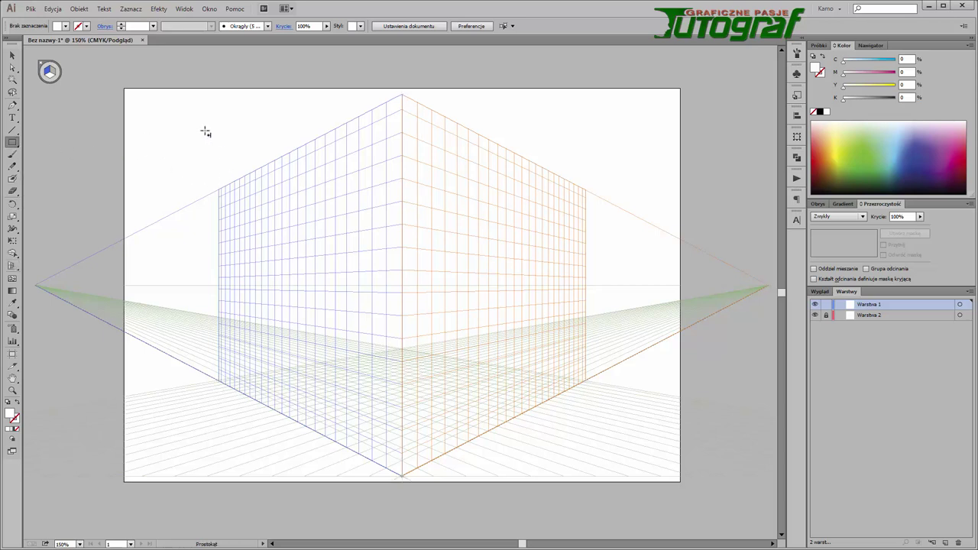
{"action": "left_click_drag", "start_coordinate": [204, 130], "coordinate": [308, 194]}
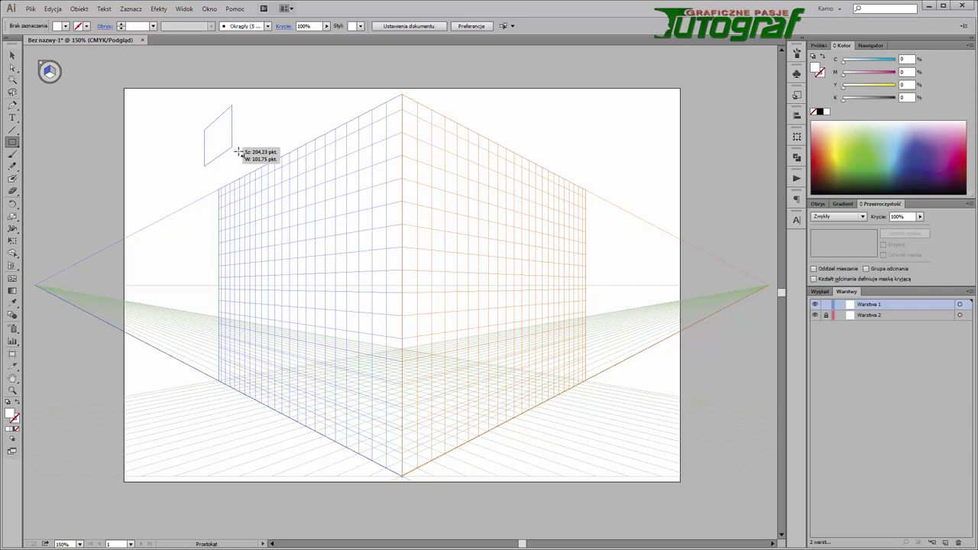
{"action": "mouse_move", "coordinate": [315, 200]}
{"action": "left_mouse_down"}
{"action": "mouse_move", "coordinate": [252, 152]}
{"action": "mouse_move", "coordinate": [273, 162]}
{"action": "mouse_move", "coordinate": [263, 153]}
{"action": "mouse_move", "coordinate": [319, 234]}
{"action": "mouse_move", "coordinate": [341, 312]}
{"action": "mouse_move", "coordinate": [313, 279]}
{"action": "mouse_move", "coordinate": [356, 336]}
{"action": "mouse_move", "coordinate": [353, 242]}
{"action": "mouse_move", "coordinate": [323, 290]}
{"action": "mouse_move", "coordinate": [327, 325]}
{"action": "mouse_move", "coordinate": [344, 328]}
{"action": "mouse_move", "coordinate": [326, 307]}
{"action": "left_mouse_up"}
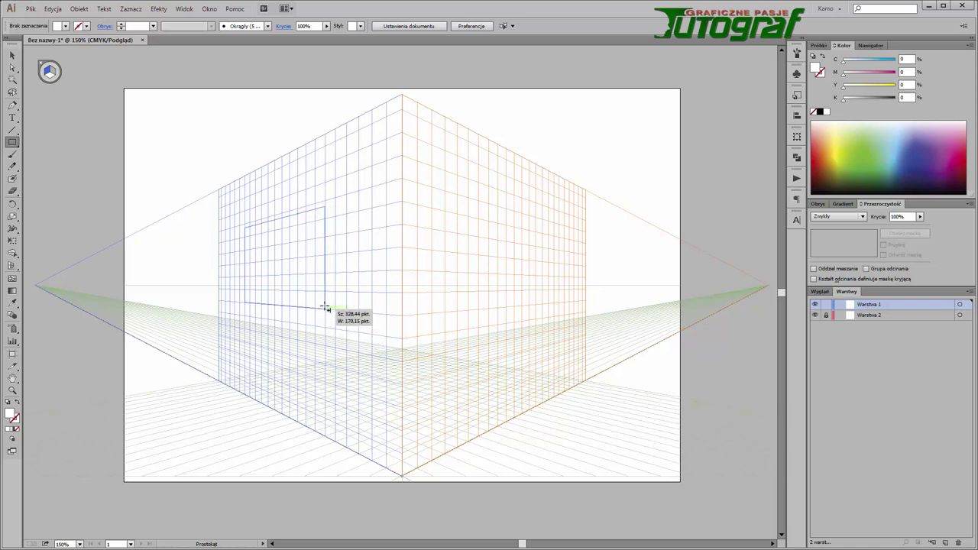
{"action": "left_click_drag", "start_coordinate": [325, 307], "coordinate": [352, 322]}
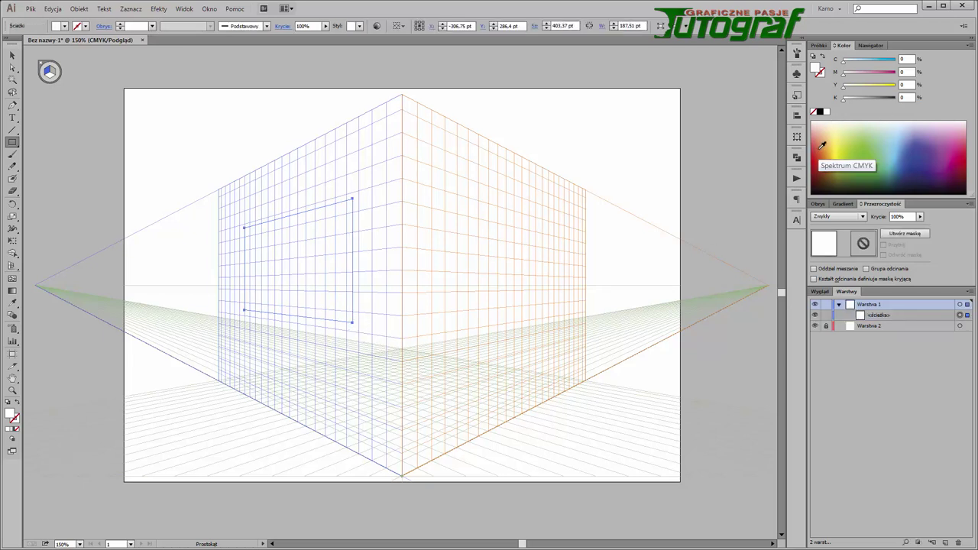
{"action": "left_click", "coordinate": [821, 158]}
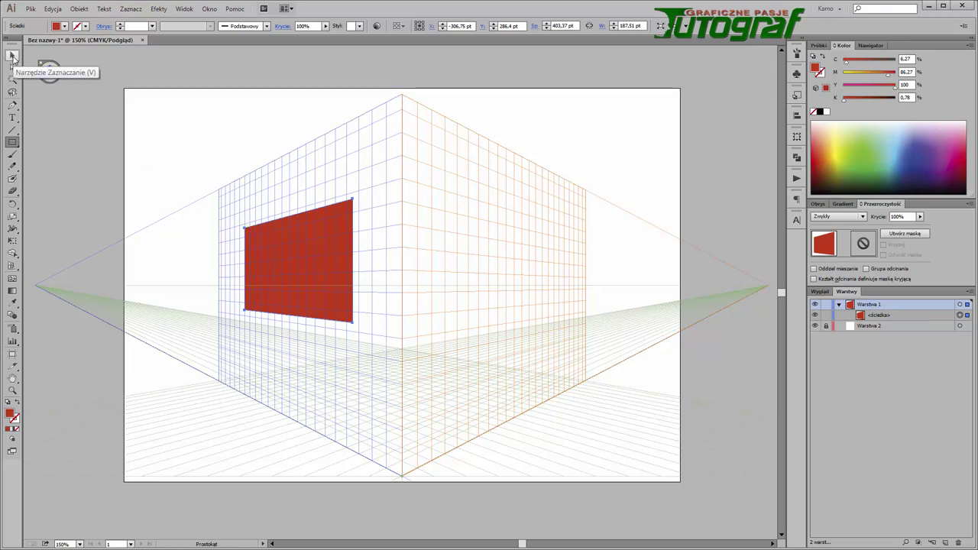
{"action": "left_click", "coordinate": [12, 56]}
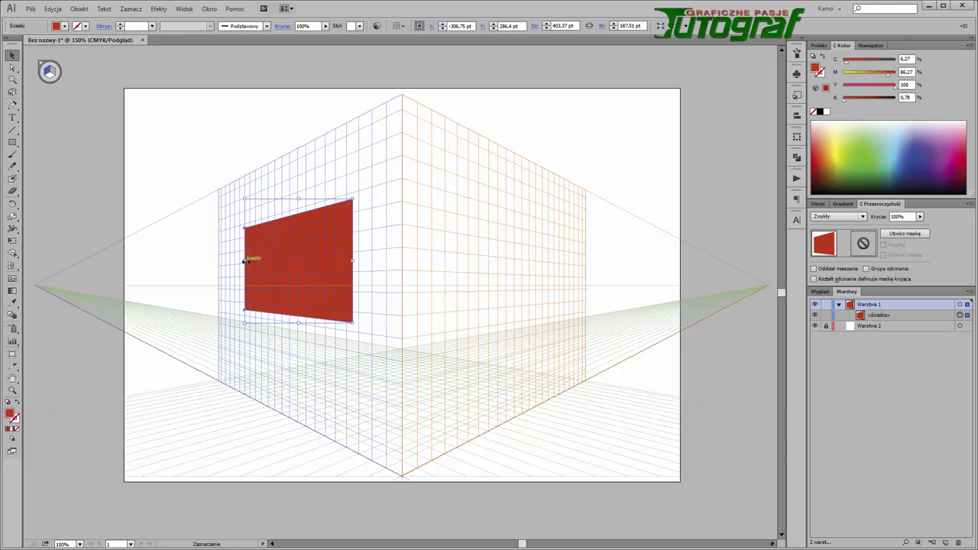
{"action": "left_click_drag", "start_coordinate": [245, 261], "coordinate": [211, 264]}
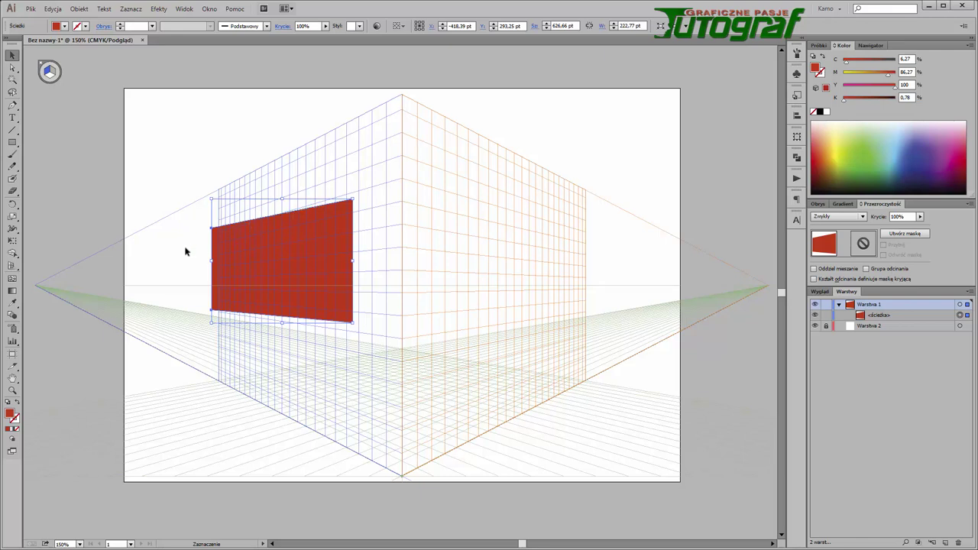
{"action": "key", "text": "a"}
{"action": "key", "text": "ctrl+z"}
{"action": "key", "text": "v"}
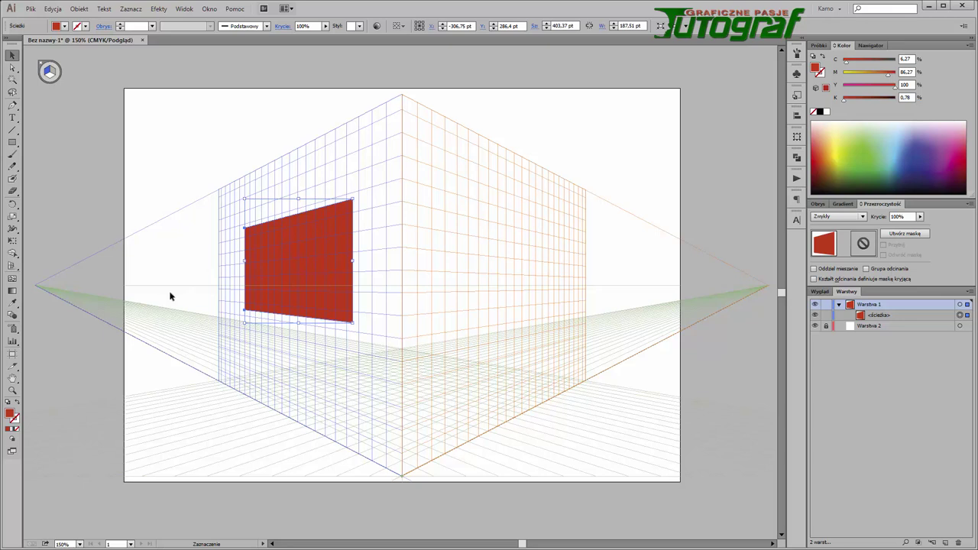
{"action": "left_click_drag", "start_coordinate": [14, 267], "coordinate": [57, 279]}
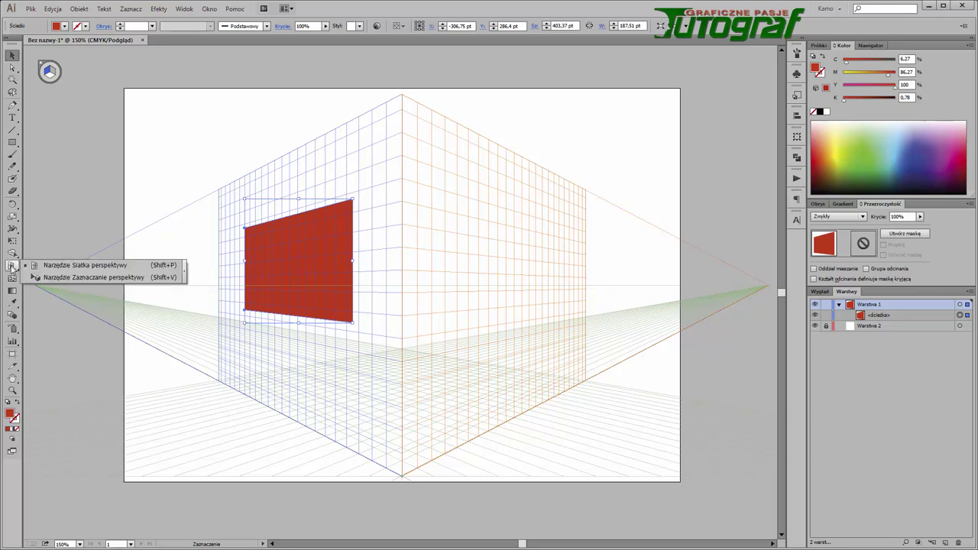
Step: Stretch the red rectangle's left edge toward the left vanishing point, then undo the stretch
{"action": "left_click", "coordinate": [57, 277]}
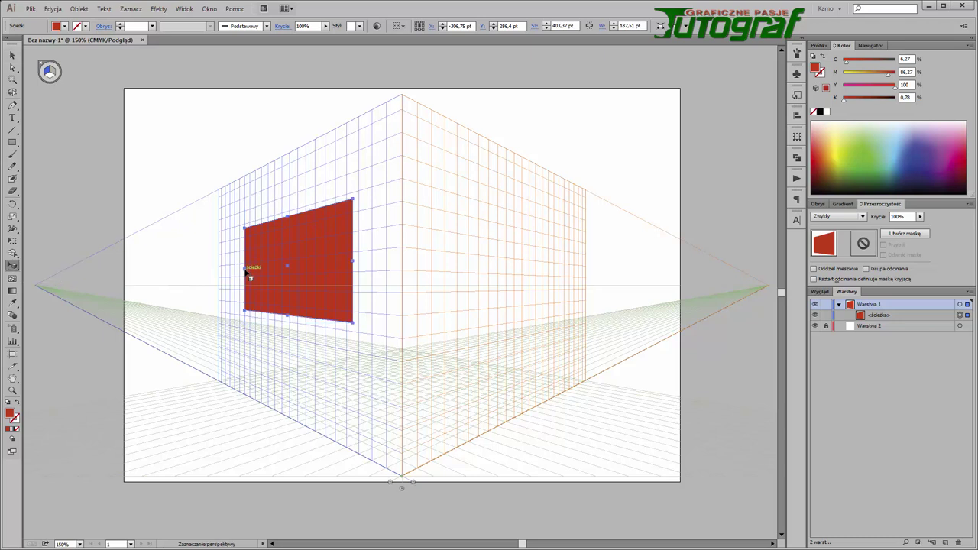
{"action": "left_click_drag", "start_coordinate": [246, 272], "coordinate": [157, 283]}
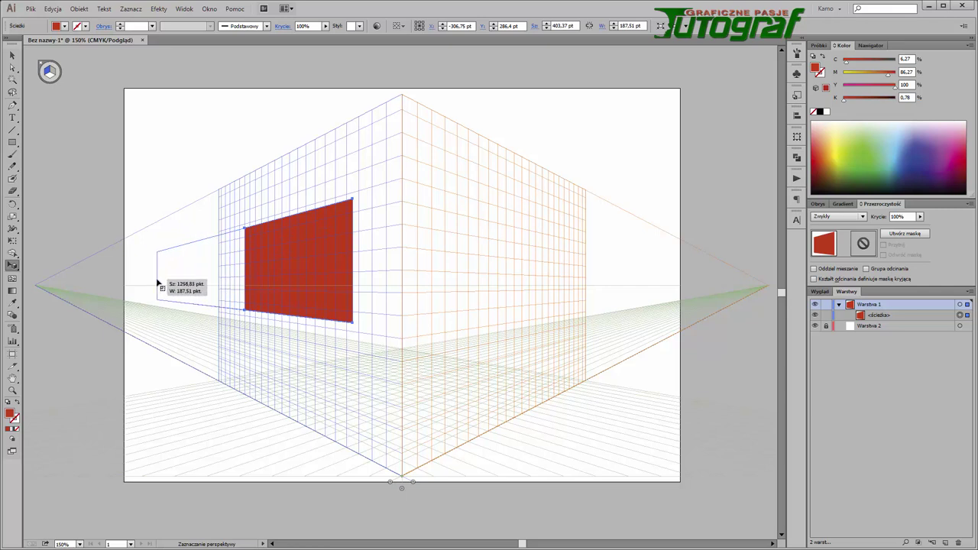
{"action": "left_click_drag", "start_coordinate": [158, 283], "coordinate": [87, 280]}
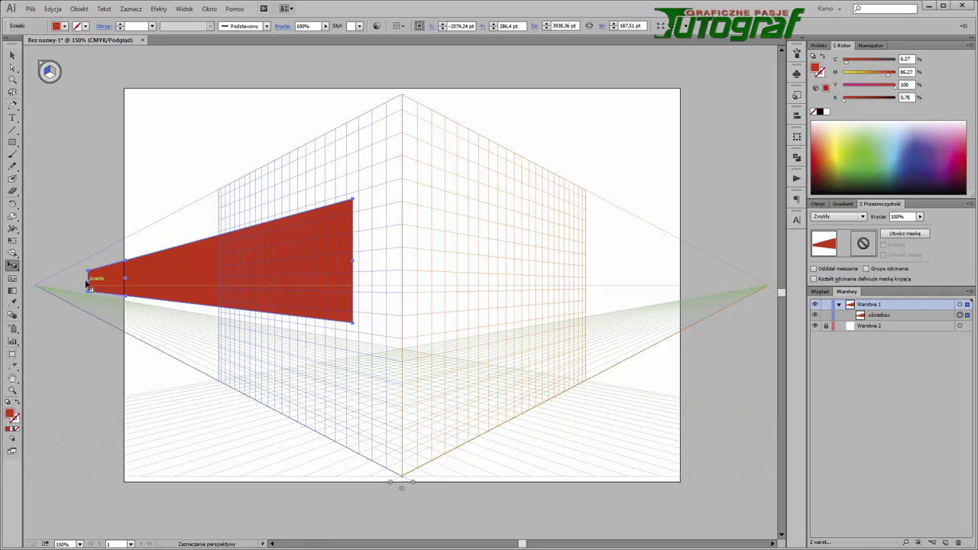
{"action": "left_click_drag", "start_coordinate": [86, 283], "coordinate": [42, 284]}
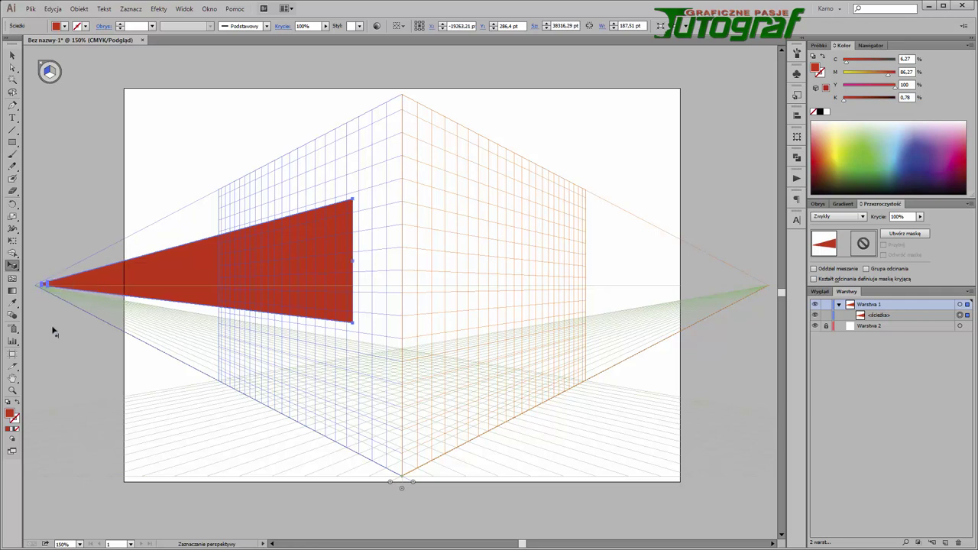
{"action": "key", "text": "ctrl+z"}
{"action": "key", "text": "ctrl+z"}
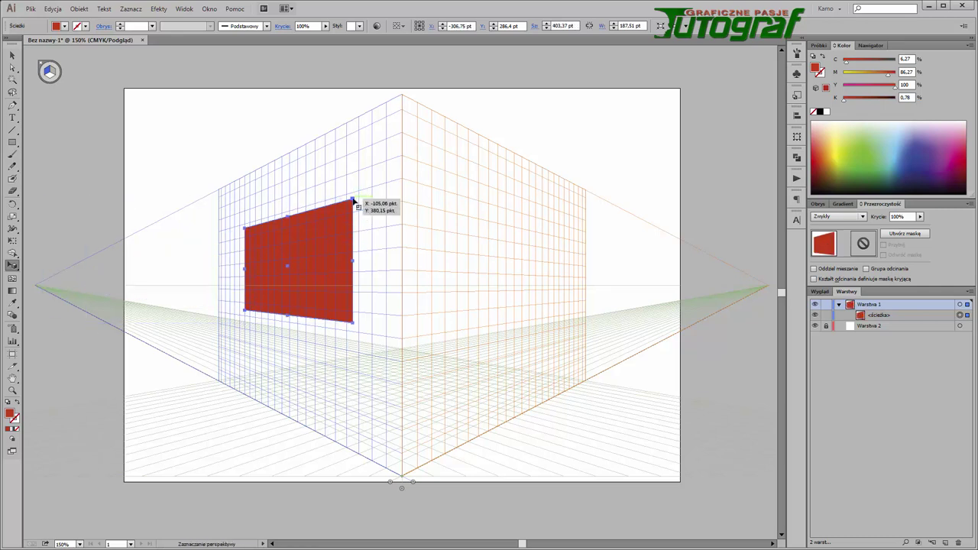
Step: Resize the rectangle from its top-right corner, move it to the far left wall, and delete it
{"action": "left_click_drag", "start_coordinate": [353, 200], "coordinate": [348, 200]}
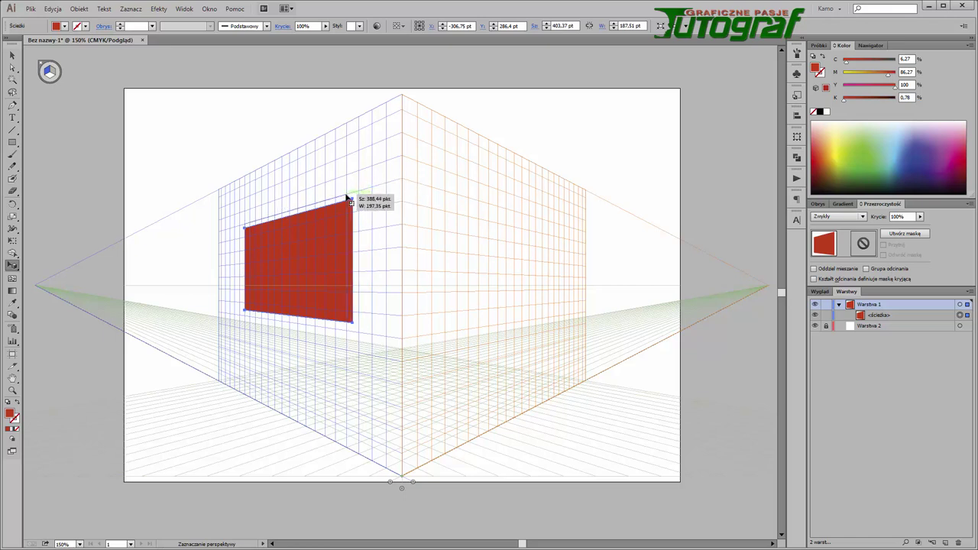
{"action": "left_click_drag", "start_coordinate": [347, 199], "coordinate": [346, 197]}
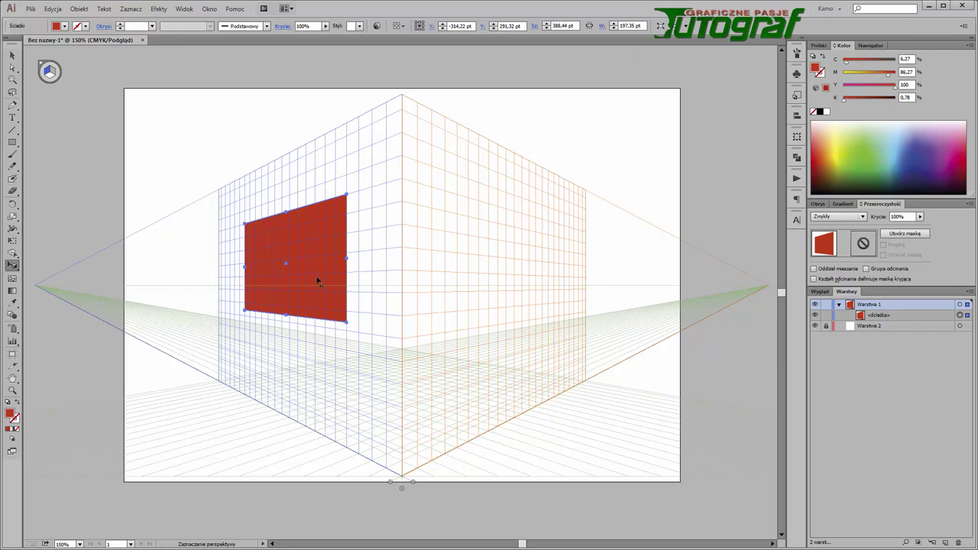
{"action": "mouse_move", "coordinate": [317, 282]}
{"action": "left_mouse_down"}
{"action": "mouse_move", "coordinate": [364, 270]}
{"action": "mouse_move", "coordinate": [212, 273]}
{"action": "left_mouse_up"}
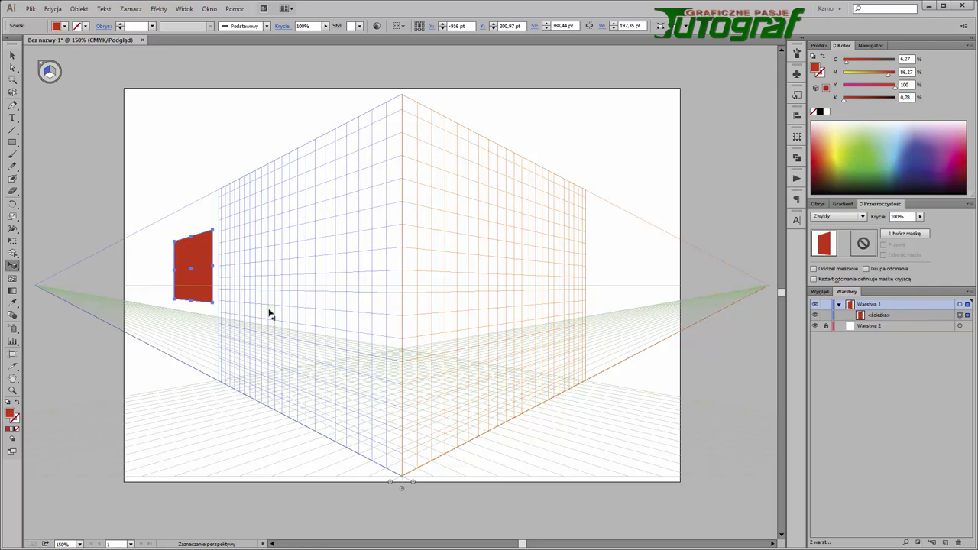
{"action": "key", "text": "Delete"}
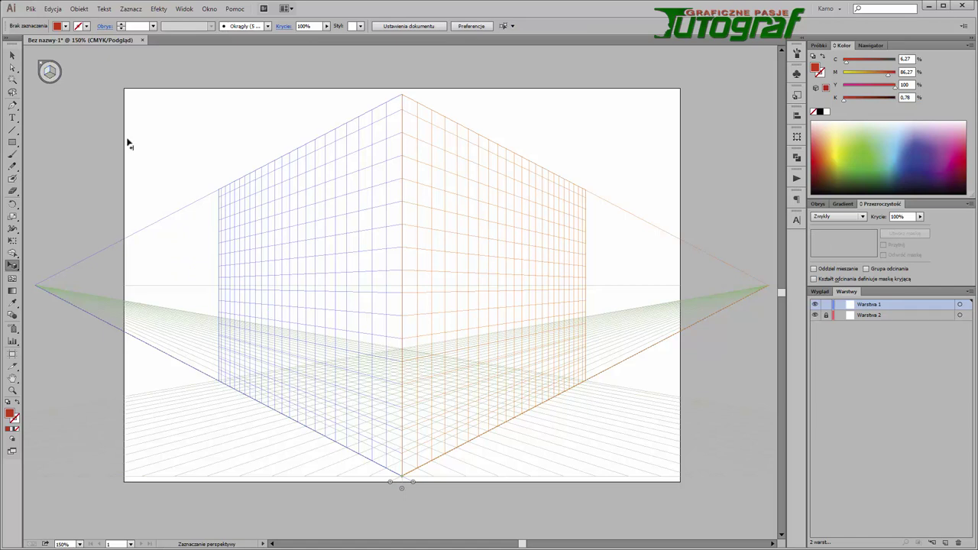
{"action": "key", "text": "3"}
{"action": "left_click", "coordinate": [13, 143]}
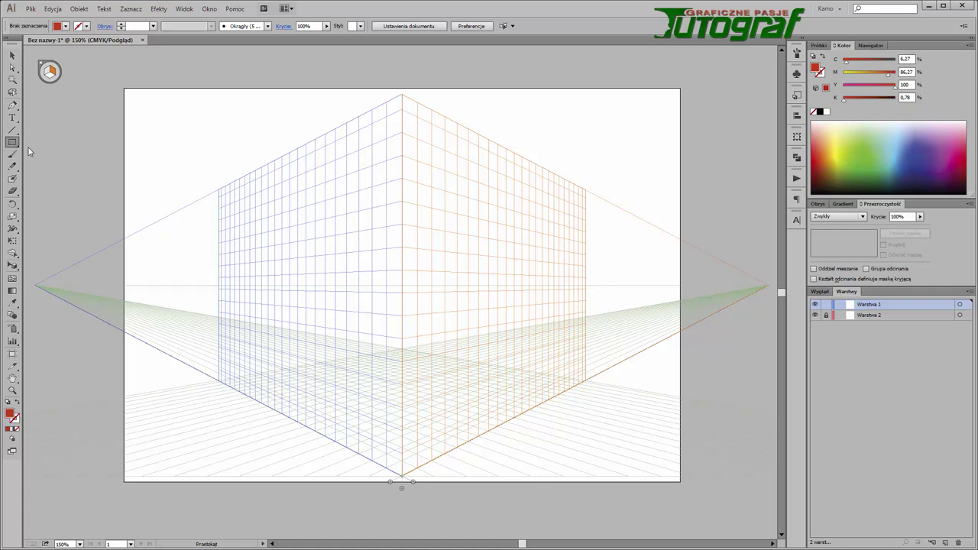
{"action": "left_click_drag", "start_coordinate": [444, 190], "coordinate": [562, 309]}
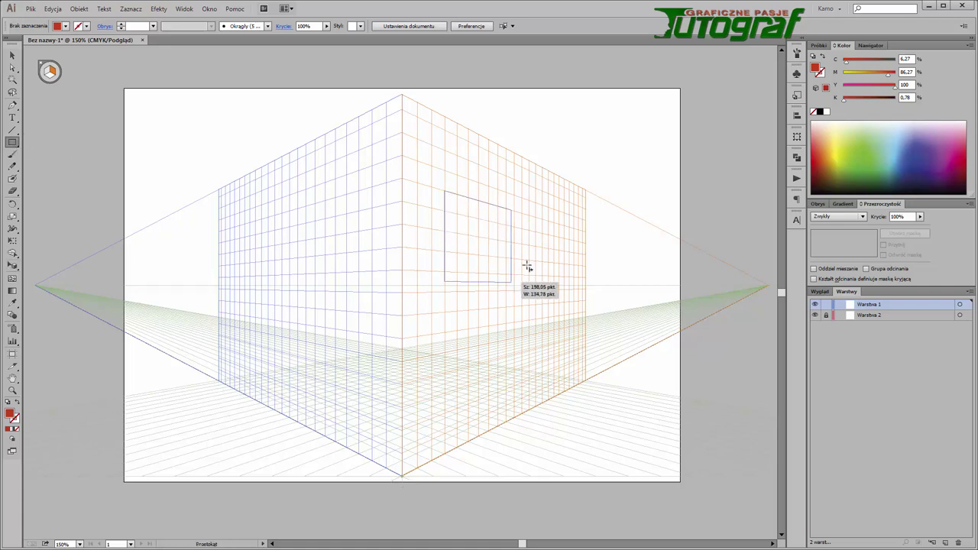
{"action": "left_click_drag", "start_coordinate": [561, 309], "coordinate": [580, 281]}
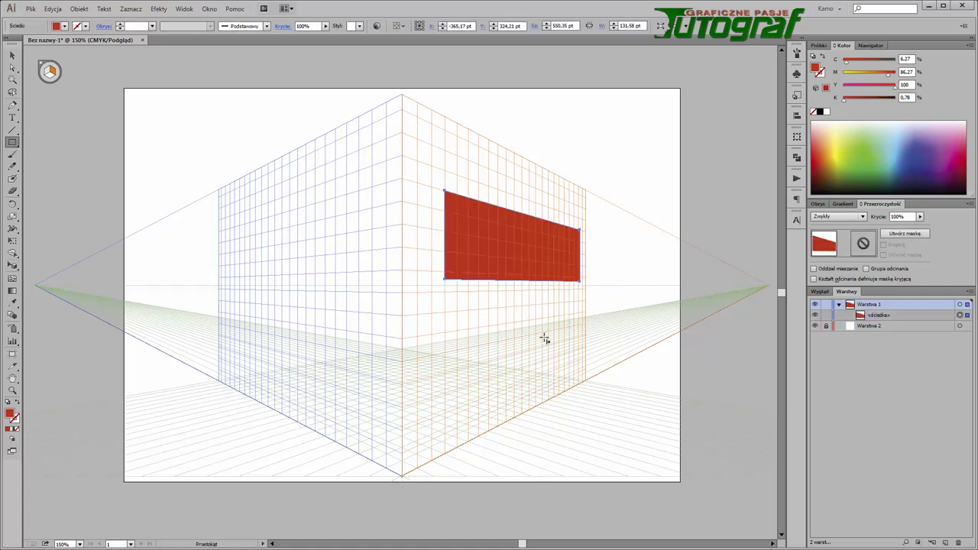
{"action": "left_click", "coordinate": [12, 264]}
{"action": "left_click_drag", "start_coordinate": [508, 250], "coordinate": [461, 298]}
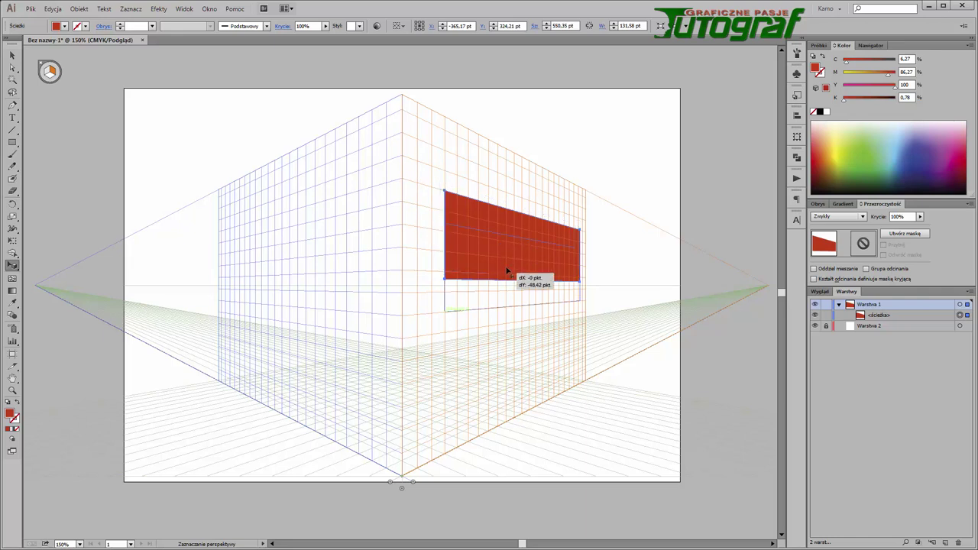
{"action": "left_click_drag", "start_coordinate": [461, 298], "coordinate": [510, 276]}
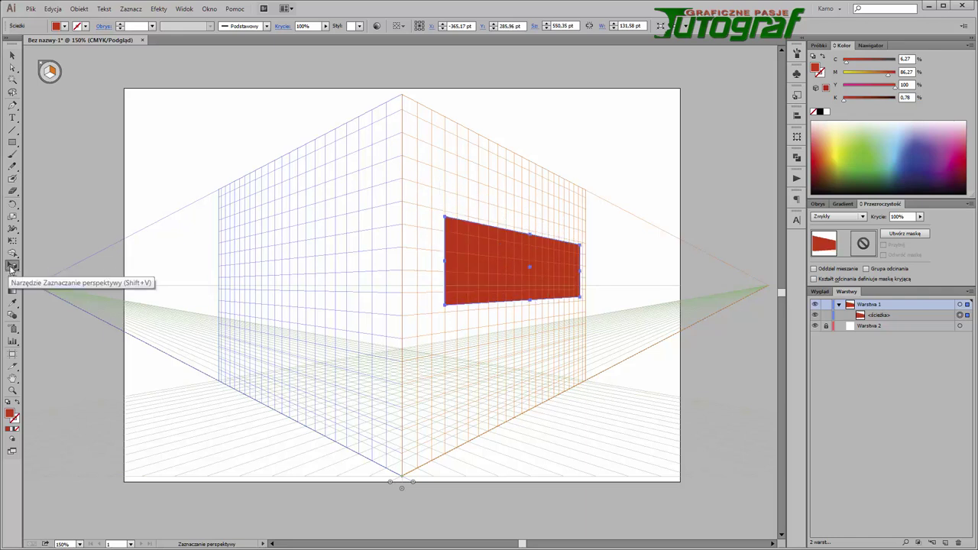
{"action": "left_click_drag", "start_coordinate": [508, 267], "coordinate": [494, 294]}
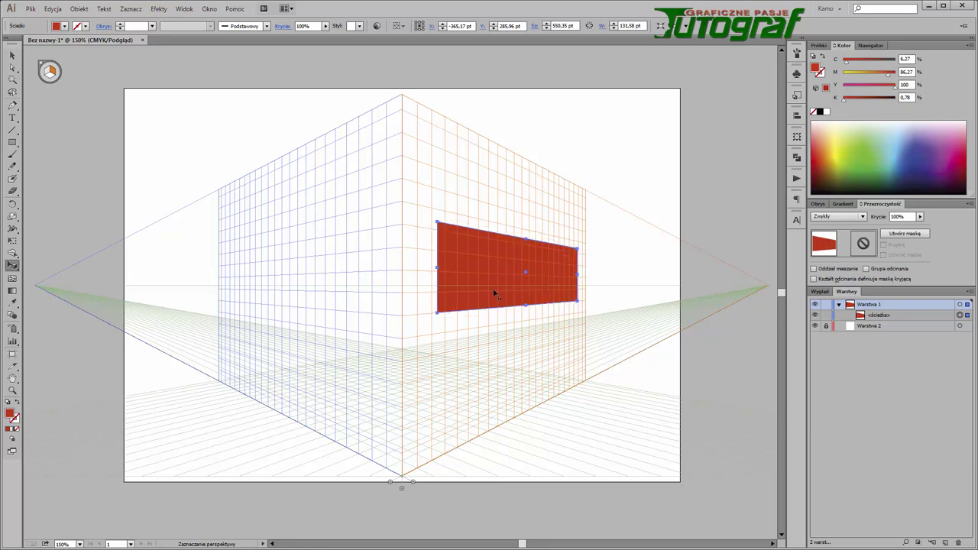
{"action": "key", "text": "Delete"}
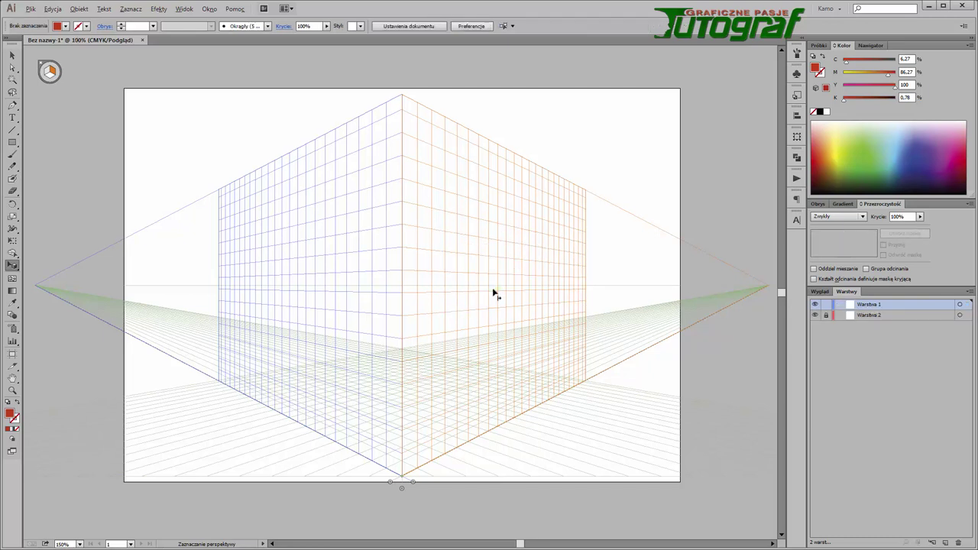
{"action": "scroll", "coordinate": [493, 294], "scroll_direction": "down", "scroll_amount": 2}
Step: Draw a red ellipse on the ground plane at lower right and slide it toward the left vanishing point
{"action": "scroll", "coordinate": [493, 293], "scroll_direction": "up", "scroll_amount": 1}
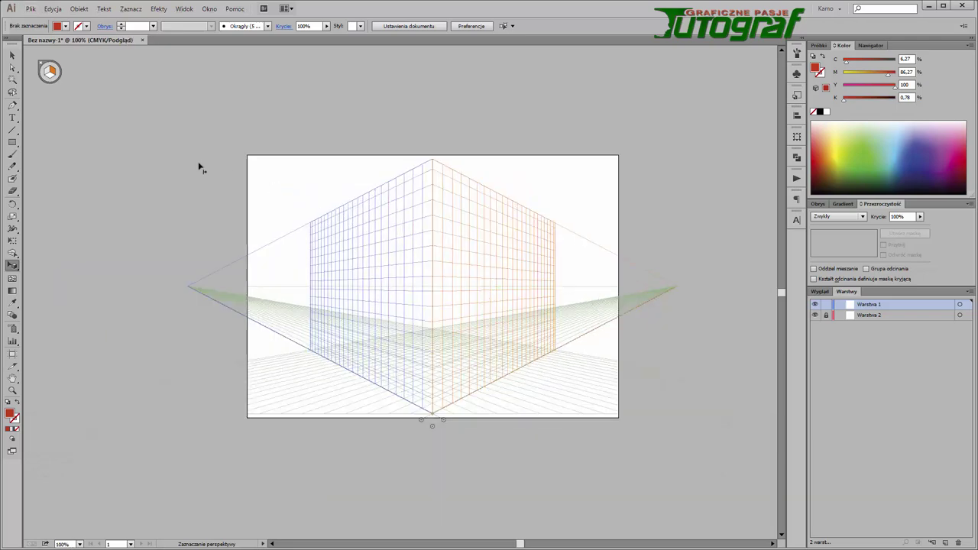
{"action": "key", "text": "2"}
{"action": "left_click_drag", "start_coordinate": [12, 143], "coordinate": [38, 169]}
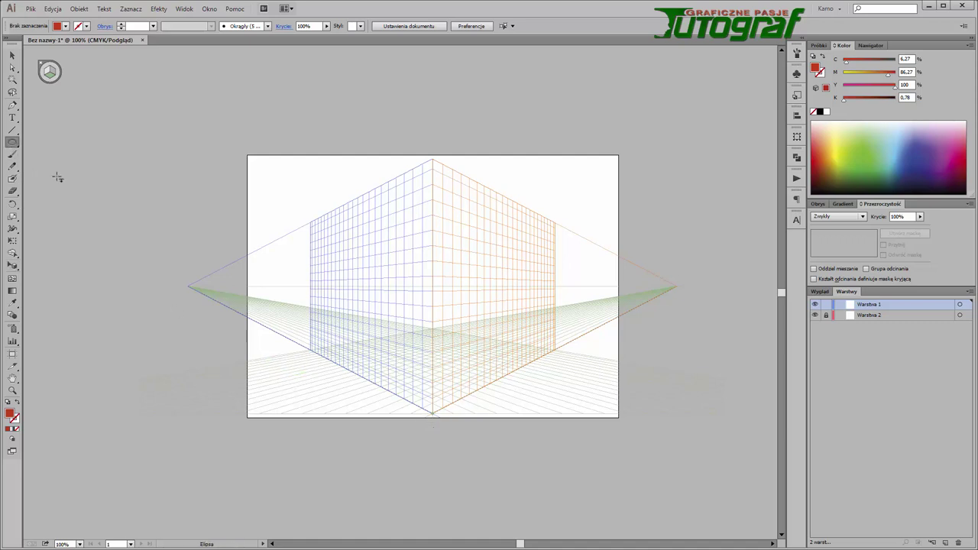
{"action": "mouse_move", "coordinate": [527, 385]}
{"action": "left_mouse_down"}
{"action": "mouse_move", "coordinate": [560, 398]}
{"action": "mouse_move", "coordinate": [567, 415]}
{"action": "mouse_move", "coordinate": [545, 420]}
{"action": "mouse_move", "coordinate": [547, 436]}
{"action": "mouse_move", "coordinate": [528, 404]}
{"action": "mouse_move", "coordinate": [545, 420]}
{"action": "mouse_move", "coordinate": [532, 403]}
{"action": "mouse_move", "coordinate": [542, 414]}
{"action": "mouse_move", "coordinate": [540, 400]}
{"action": "mouse_move", "coordinate": [573, 385]}
{"action": "mouse_move", "coordinate": [517, 426]}
{"action": "mouse_move", "coordinate": [557, 433]}
{"action": "mouse_move", "coordinate": [563, 457]}
{"action": "mouse_move", "coordinate": [580, 441]}
{"action": "mouse_move", "coordinate": [555, 438]}
{"action": "mouse_move", "coordinate": [563, 428]}
{"action": "mouse_move", "coordinate": [570, 438]}
{"action": "mouse_move", "coordinate": [561, 415]}
{"action": "mouse_move", "coordinate": [534, 407]}
{"action": "mouse_move", "coordinate": [572, 384]}
{"action": "mouse_move", "coordinate": [592, 474]}
{"action": "mouse_move", "coordinate": [559, 428]}
{"action": "mouse_move", "coordinate": [563, 456]}
{"action": "left_mouse_up"}
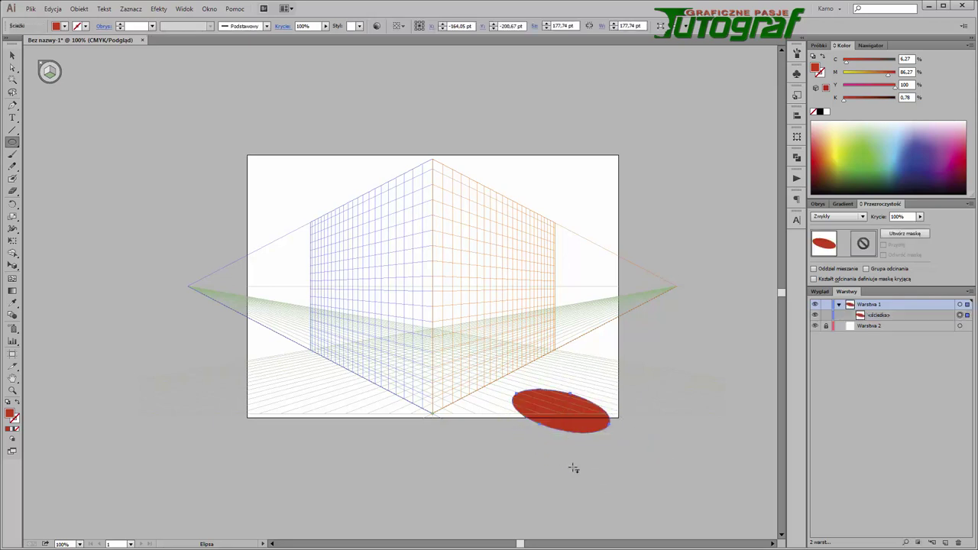
{"action": "left_click", "coordinate": [12, 265]}
{"action": "left_click_drag", "start_coordinate": [574, 424], "coordinate": [255, 310]}
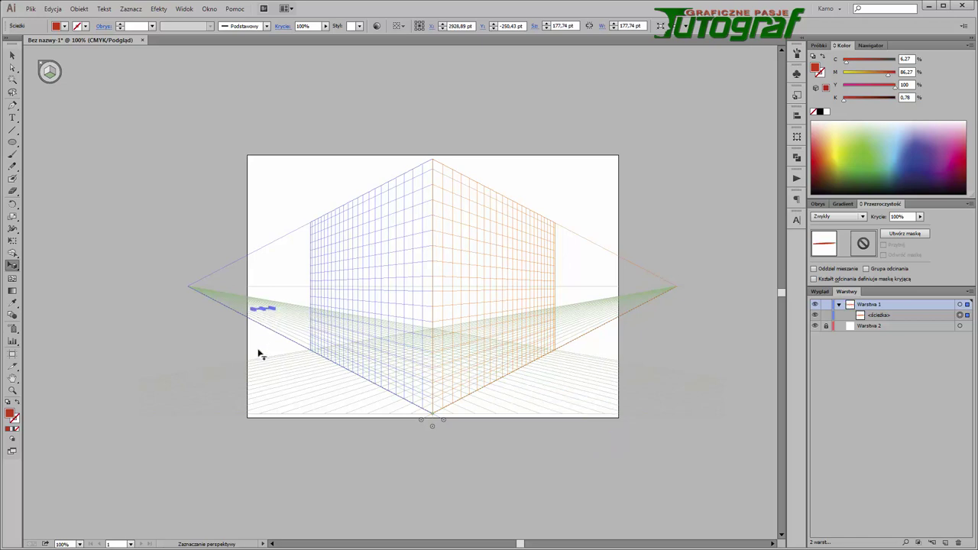
Step: Undo the squashed move and drag the full-size ellipse to the front-left of the floor, near the wall's base
{"action": "key", "text": "ctrl+z"}
{"action": "key", "text": "ctrl+z"}
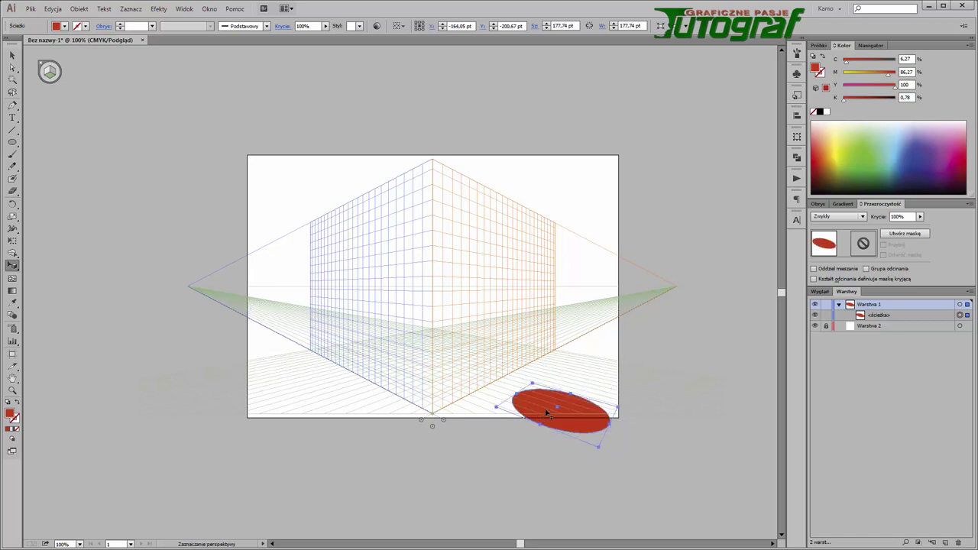
{"action": "mouse_move", "coordinate": [546, 412]}
{"action": "left_mouse_down"}
{"action": "mouse_move", "coordinate": [507, 395]}
{"action": "mouse_move", "coordinate": [421, 406]}
{"action": "mouse_move", "coordinate": [298, 398]}
{"action": "left_mouse_up"}
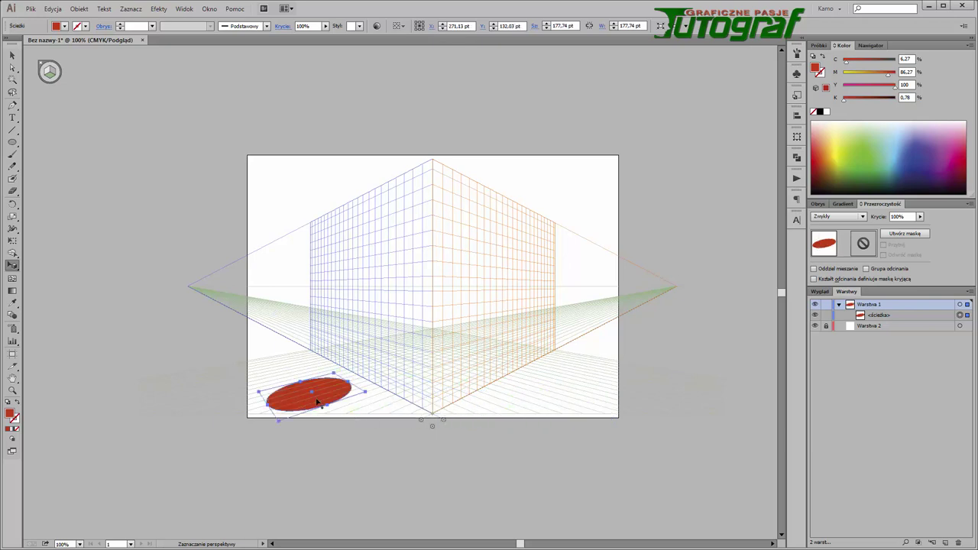
{"action": "left_click_drag", "start_coordinate": [321, 395], "coordinate": [552, 323]}
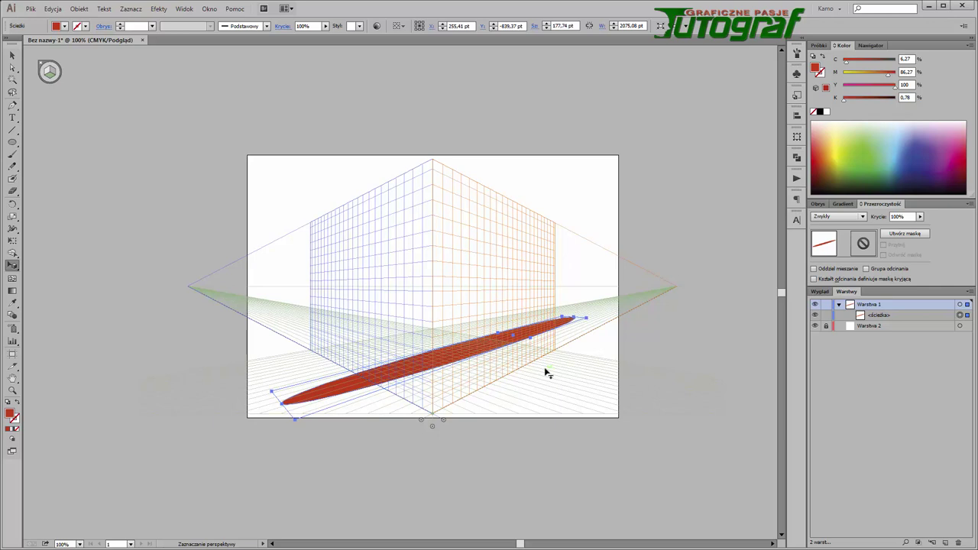
{"action": "key", "text": "ctrl+z"}
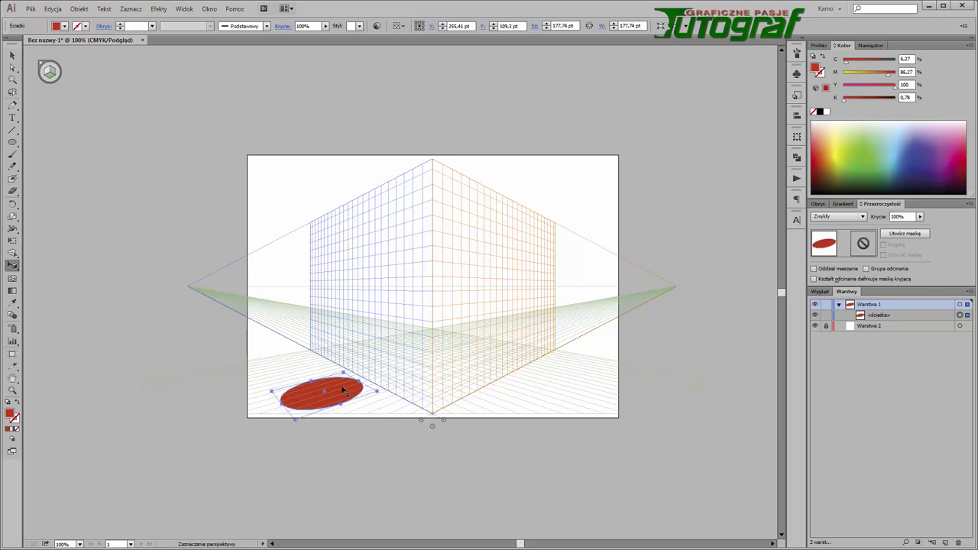
{"action": "mouse_move", "coordinate": [339, 391]}
{"action": "left_mouse_down"}
{"action": "mouse_move", "coordinate": [336, 371]}
{"action": "mouse_move", "coordinate": [297, 409]}
{"action": "left_mouse_up"}
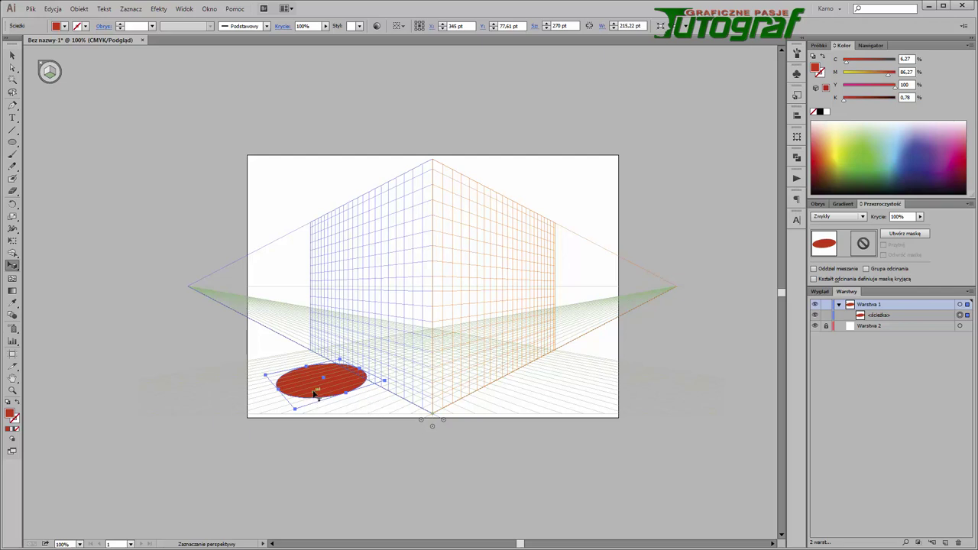
{"action": "mouse_move", "coordinate": [314, 393]}
{"action": "left_mouse_down"}
{"action": "mouse_move", "coordinate": [349, 186]}
{"action": "mouse_move", "coordinate": [339, 208]}
{"action": "mouse_move", "coordinate": [340, 187]}
{"action": "left_mouse_up"}
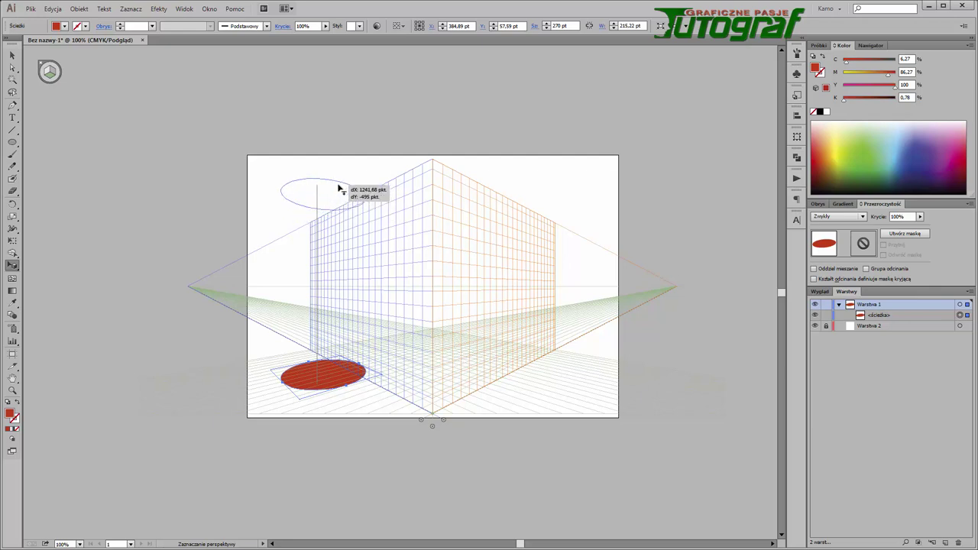
Step: Drag the ellipse right, back left and onto the horizon, undo the last move, then delete it
{"action": "left_click_drag", "start_coordinate": [340, 187], "coordinate": [340, 188]}
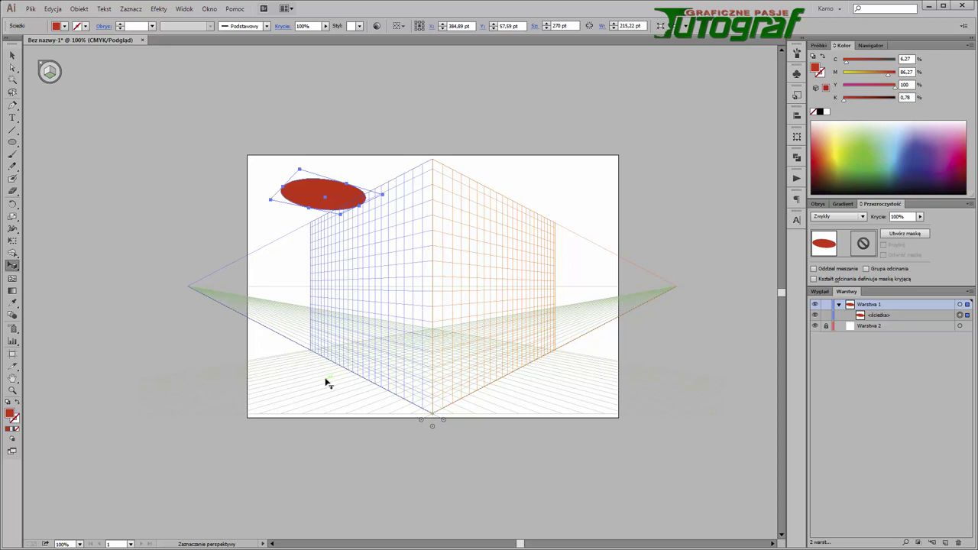
{"action": "left_click_drag", "start_coordinate": [315, 198], "coordinate": [578, 269]}
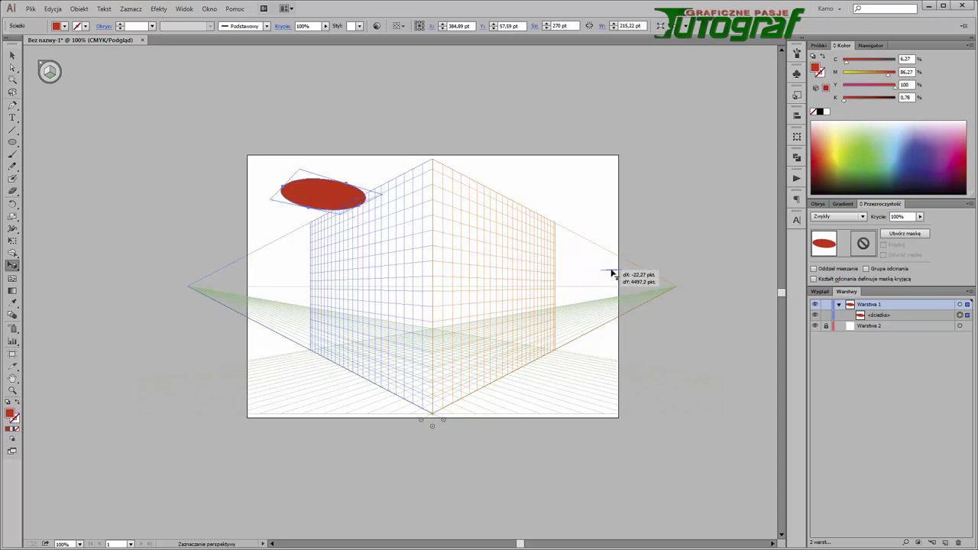
{"action": "mouse_move", "coordinate": [578, 269]}
{"action": "left_mouse_down"}
{"action": "mouse_move", "coordinate": [214, 262]}
{"action": "mouse_move", "coordinate": [275, 240]}
{"action": "mouse_move", "coordinate": [323, 201]}
{"action": "mouse_move", "coordinate": [328, 383]}
{"action": "left_mouse_up"}
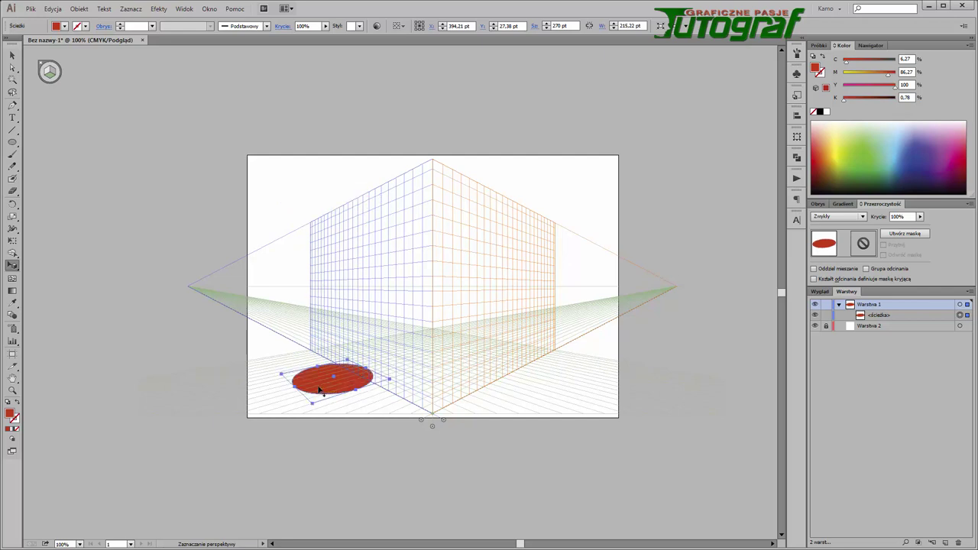
{"action": "left_click_drag", "start_coordinate": [321, 389], "coordinate": [323, 306]}
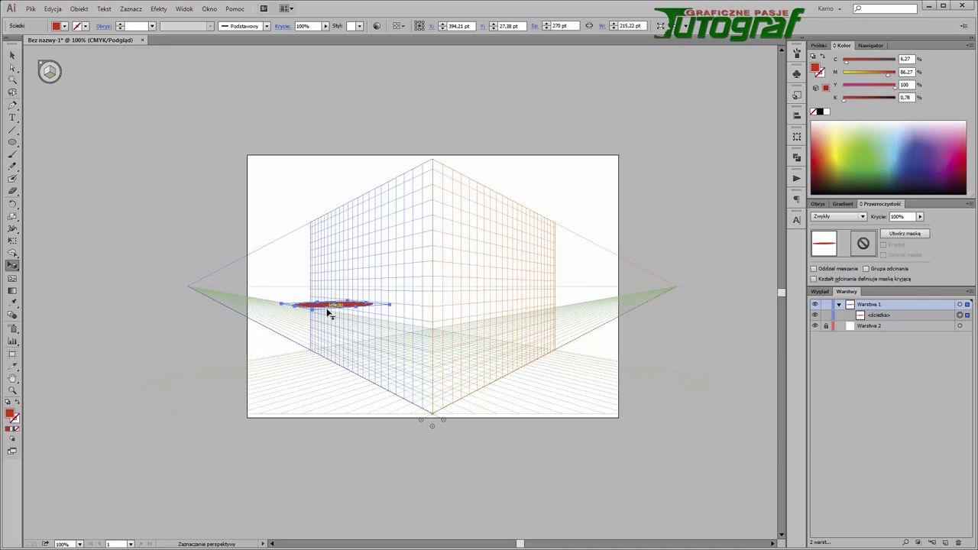
{"action": "key", "text": "ctrl+z"}
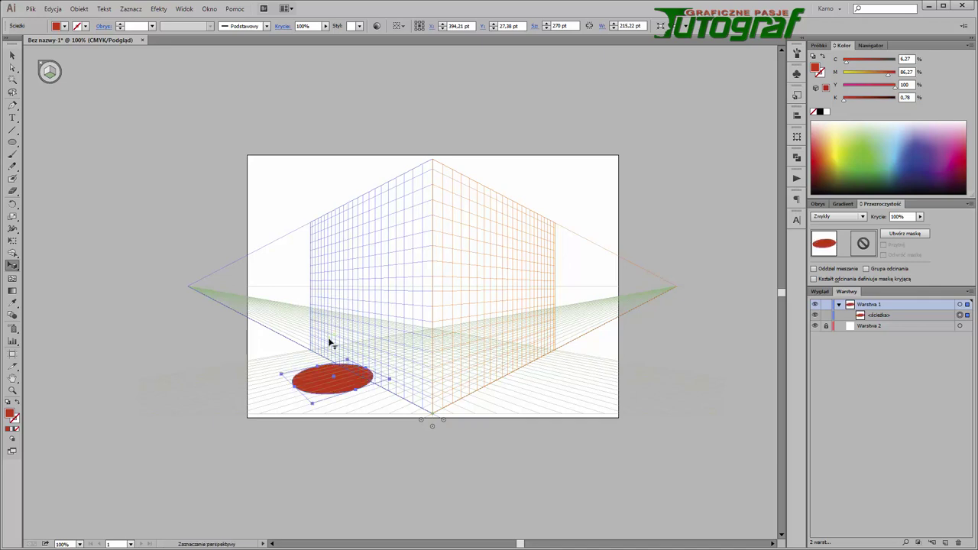
{"action": "key", "text": "Delete"}
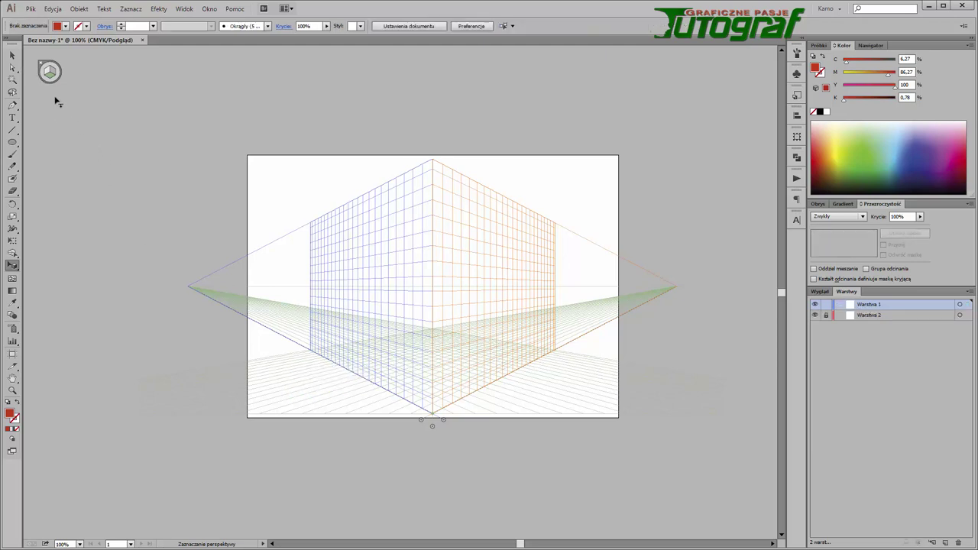
Step: With the grid hidden and the artboard fitted to the window, draw a red ellipse and a rectangle beside it
{"action": "left_click", "coordinate": [41, 65]}
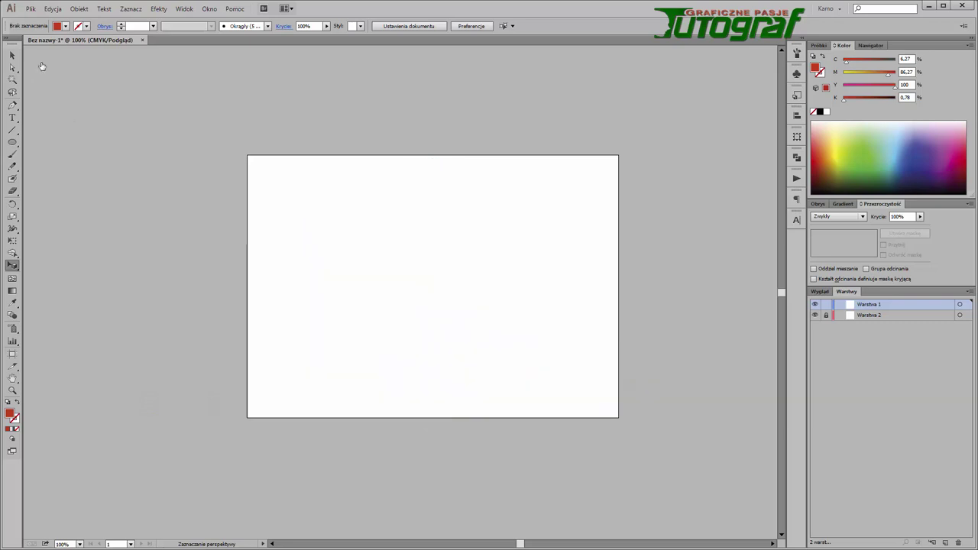
{"action": "key", "text": "ctrl+0"}
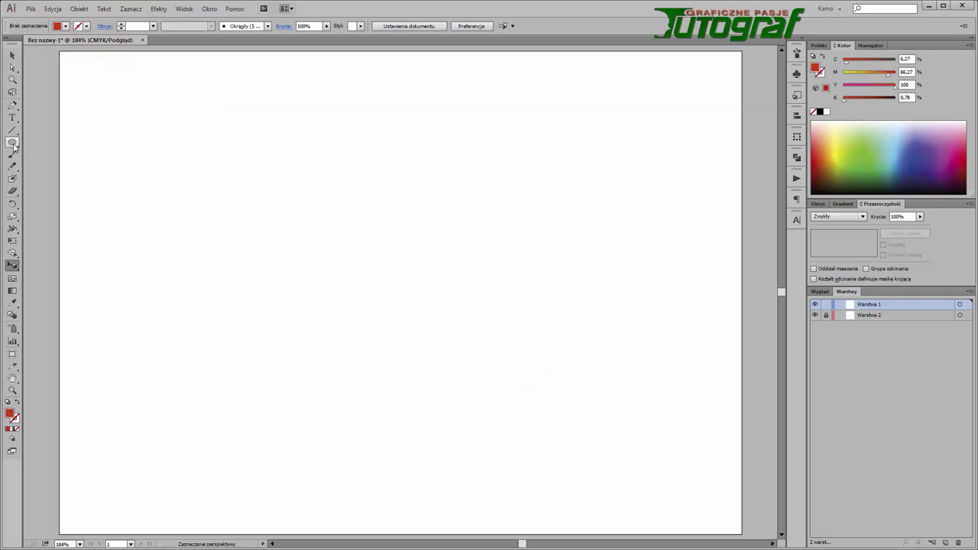
{"action": "left_click_drag", "start_coordinate": [13, 144], "coordinate": [36, 169]}
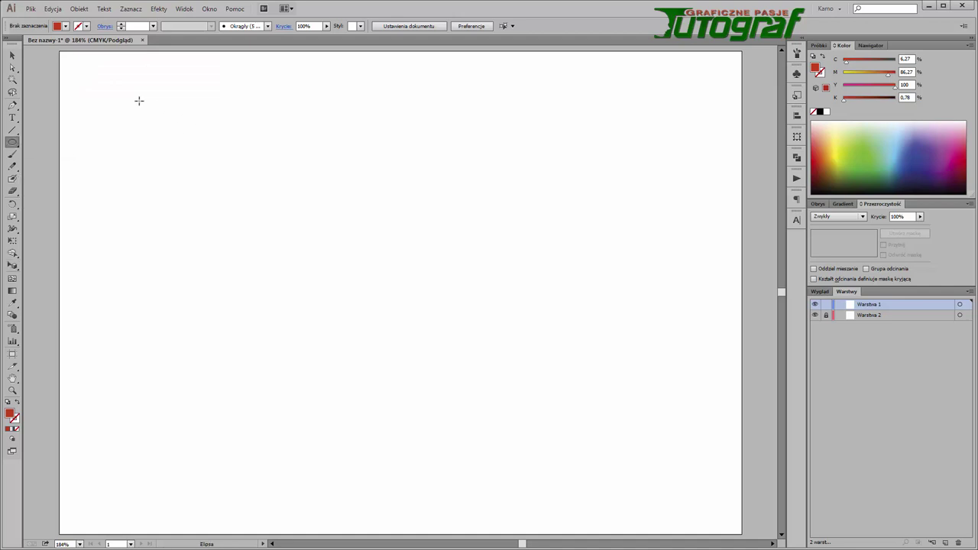
{"action": "left_click_drag", "start_coordinate": [138, 100], "coordinate": [276, 174]}
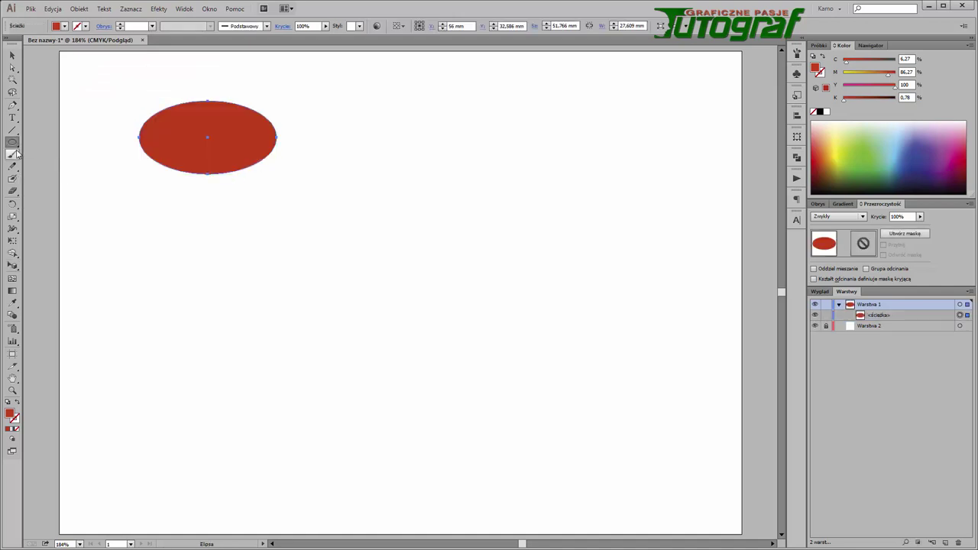
{"action": "left_click_drag", "start_coordinate": [12, 142], "coordinate": [35, 145]}
{"action": "left_click_drag", "start_coordinate": [375, 87], "coordinate": [475, 152]}
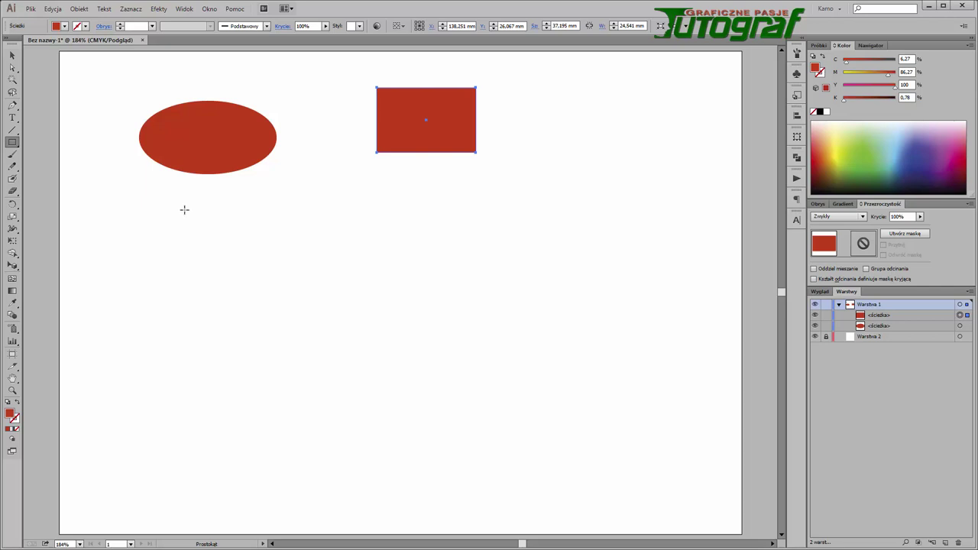
Step: Add the text TUTOGRAF, recolour the rectangle green, shift both left, and show the perspective grid
{"action": "left_click", "coordinate": [12, 118]}
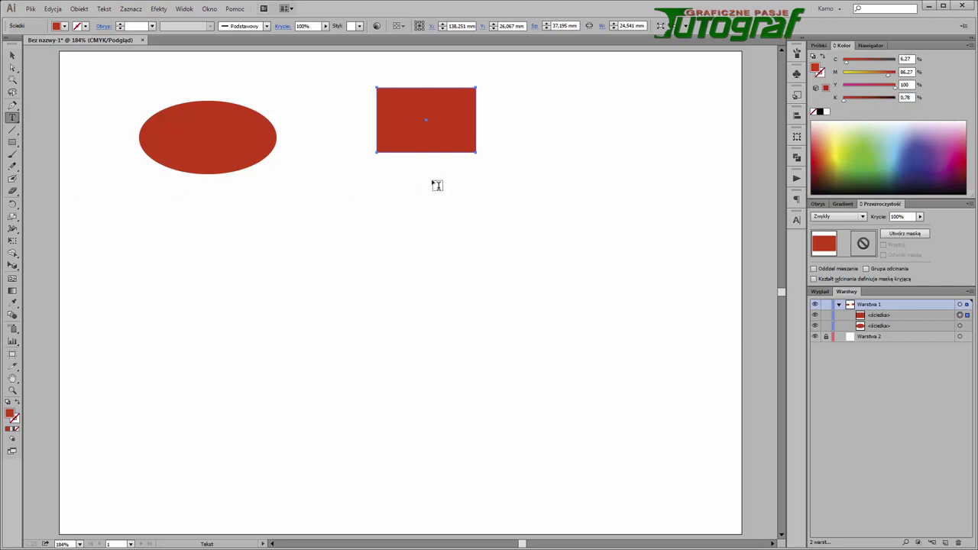
{"action": "left_click", "coordinate": [538, 133]}
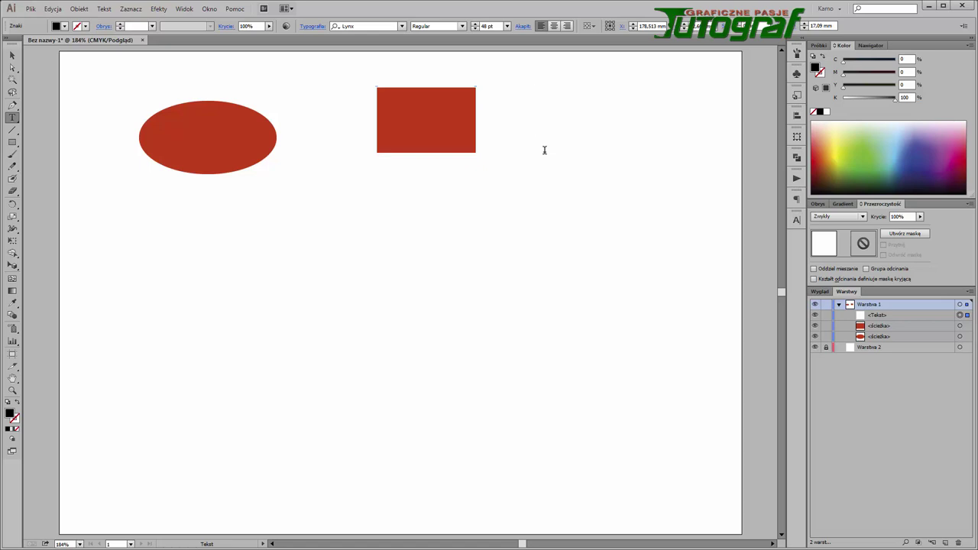
{"action": "type", "text": "TUTOGRAF"}
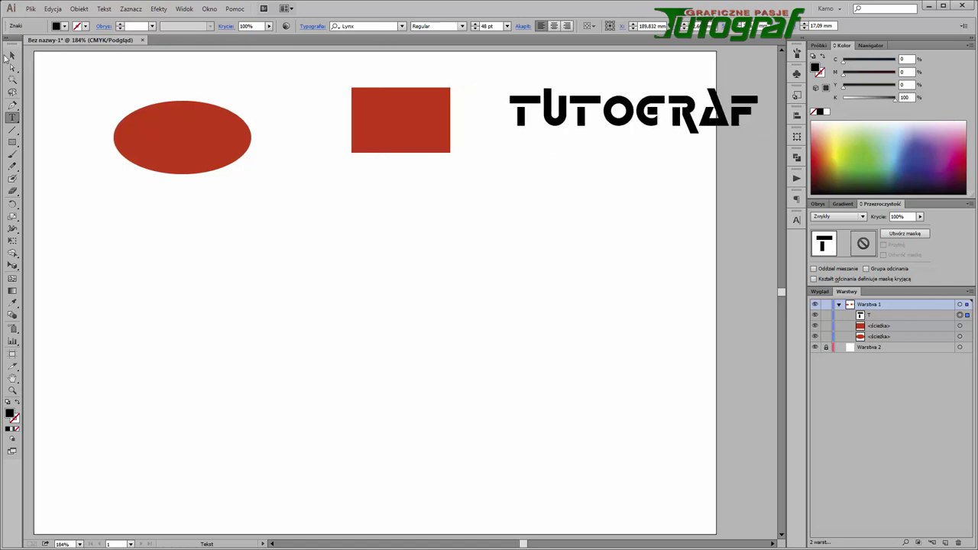
{"action": "left_click", "coordinate": [11, 56]}
{"action": "left_click_drag", "start_coordinate": [389, 125], "coordinate": [324, 124]}
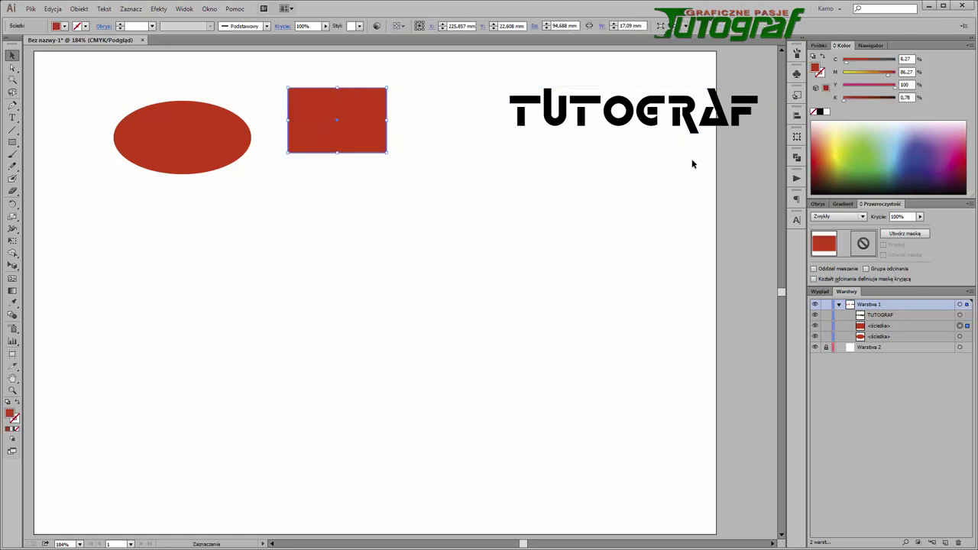
{"action": "left_click", "coordinate": [865, 161]}
{"action": "left_click_drag", "start_coordinate": [654, 121], "coordinate": [566, 120]}
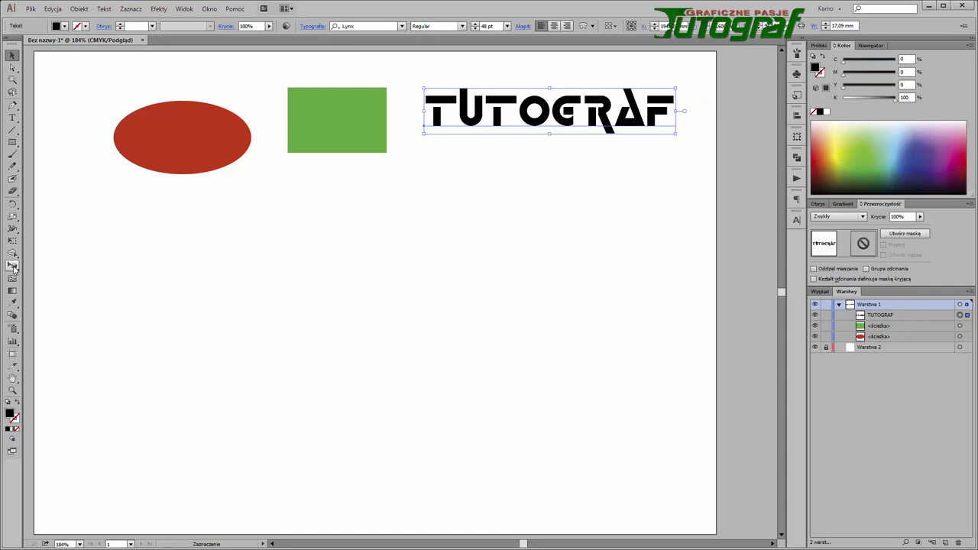
{"action": "left_click_drag", "start_coordinate": [12, 265], "coordinate": [32, 269]}
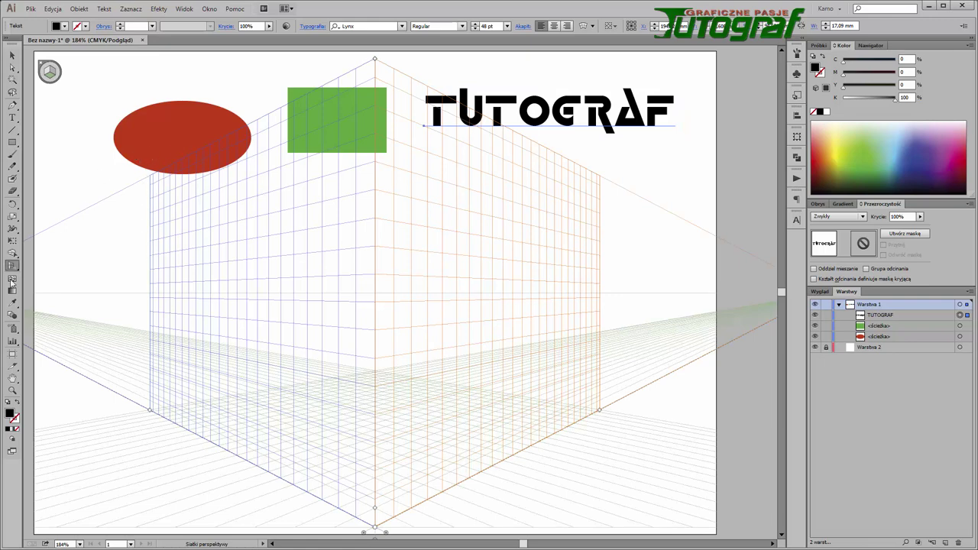
Step: Lay the red ellipse onto the perspective floor grid with the Perspective Selection tool
{"action": "left_click_drag", "start_coordinate": [11, 265], "coordinate": [56, 282]}
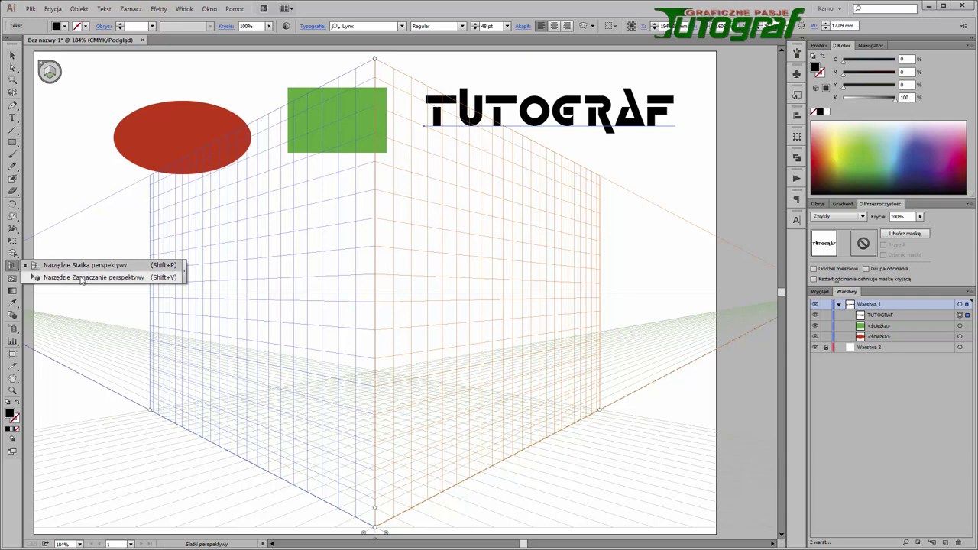
{"action": "left_click_drag", "start_coordinate": [56, 282], "coordinate": [82, 278]}
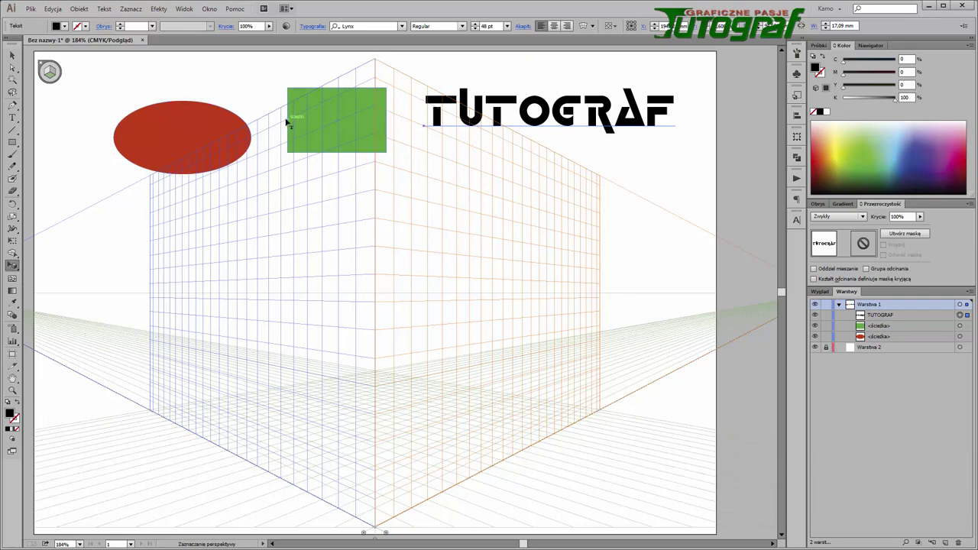
{"action": "mouse_move", "coordinate": [171, 128]}
{"action": "left_mouse_down"}
{"action": "mouse_move", "coordinate": [106, 159]}
{"action": "mouse_move", "coordinate": [50, 74]}
{"action": "mouse_move", "coordinate": [207, 481]}
{"action": "left_mouse_up"}
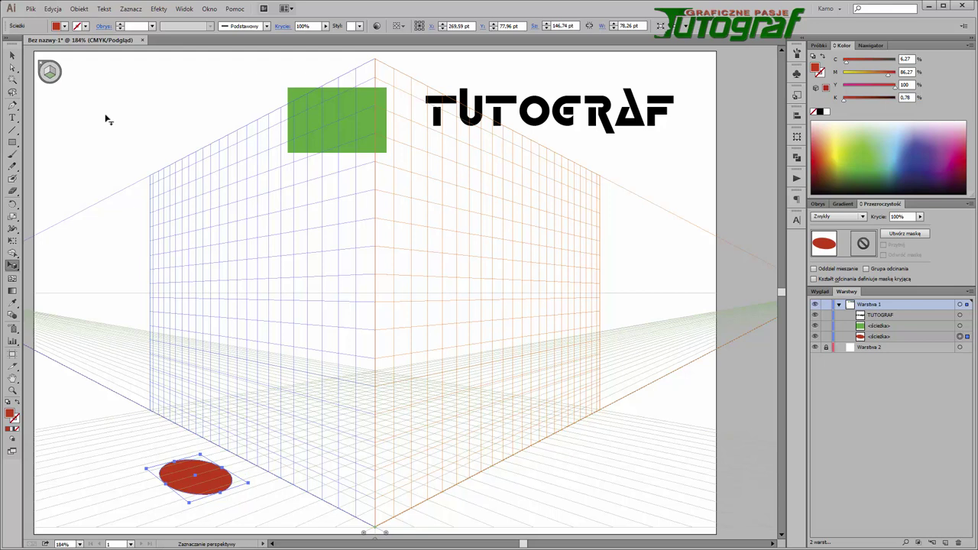
Step: Place the green rectangle on the left wall, then activate the right plane and select TUTOGRAF
{"action": "left_click", "coordinate": [46, 73]}
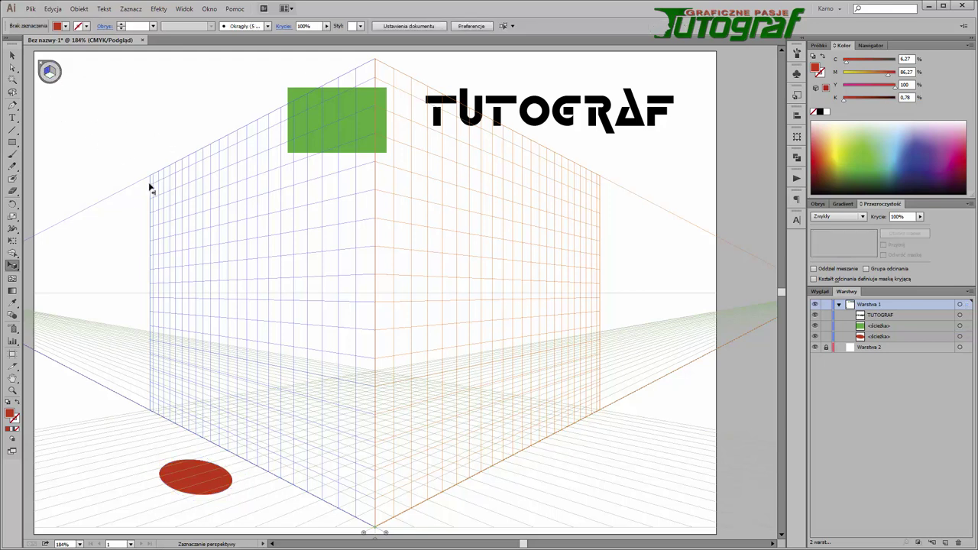
{"action": "mouse_move", "coordinate": [345, 118]}
{"action": "left_mouse_down"}
{"action": "mouse_move", "coordinate": [243, 257]}
{"action": "mouse_move", "coordinate": [355, 353]}
{"action": "mouse_move", "coordinate": [258, 330]}
{"action": "left_mouse_up"}
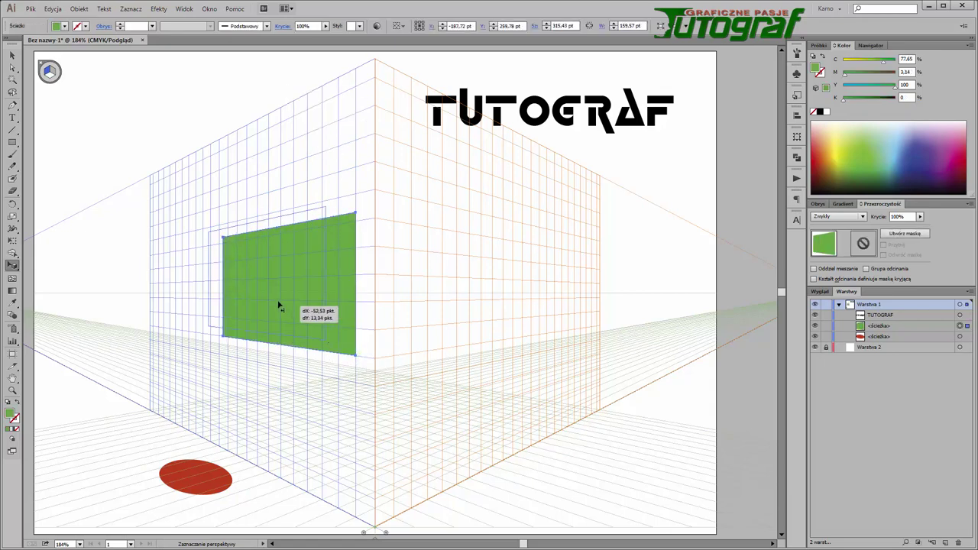
{"action": "left_click", "coordinate": [50, 71]}
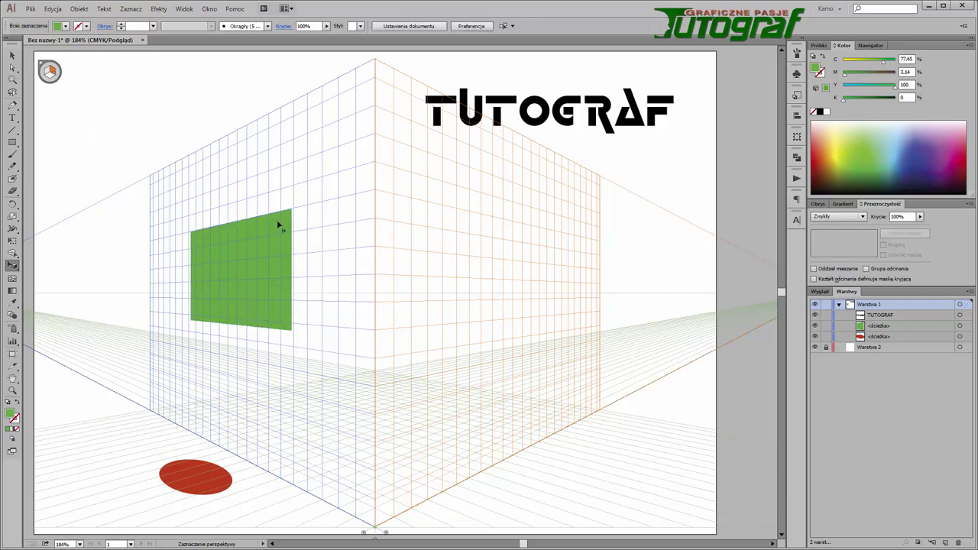
{"action": "left_click", "coordinate": [543, 145]}
Step: Move TUTOGRAF onto the right wall, enlarge it, deselect, and hide the perspective grid
{"action": "mouse_move", "coordinate": [544, 146]}
{"action": "left_mouse_down"}
{"action": "mouse_move", "coordinate": [479, 265]}
{"action": "mouse_move", "coordinate": [601, 311]}
{"action": "left_mouse_up"}
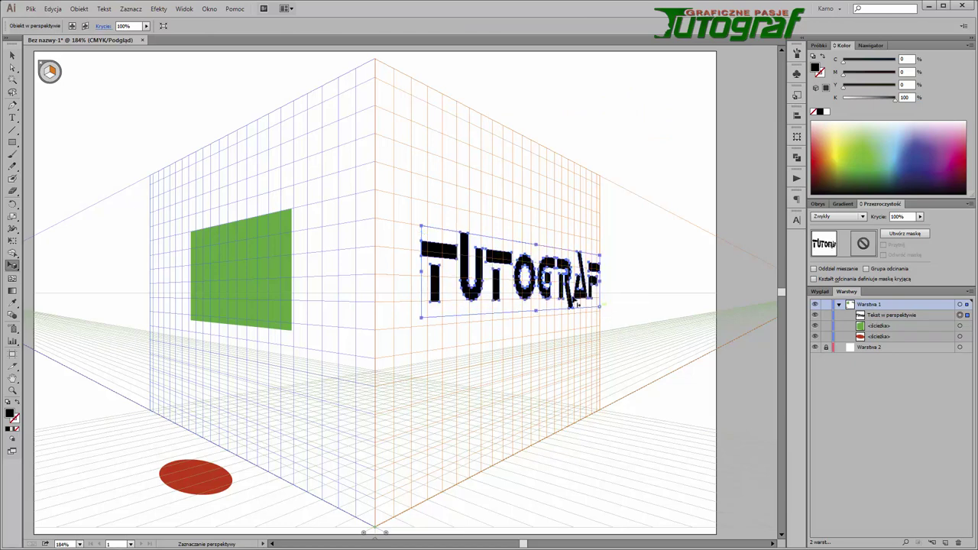
{"action": "left_click_drag", "start_coordinate": [546, 296], "coordinate": [514, 282]}
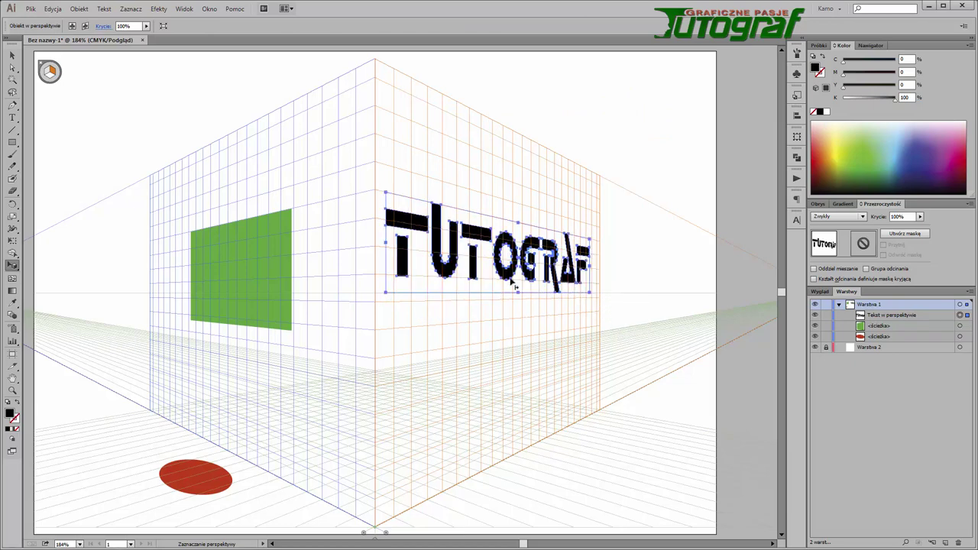
{"action": "left_click", "coordinate": [525, 93]}
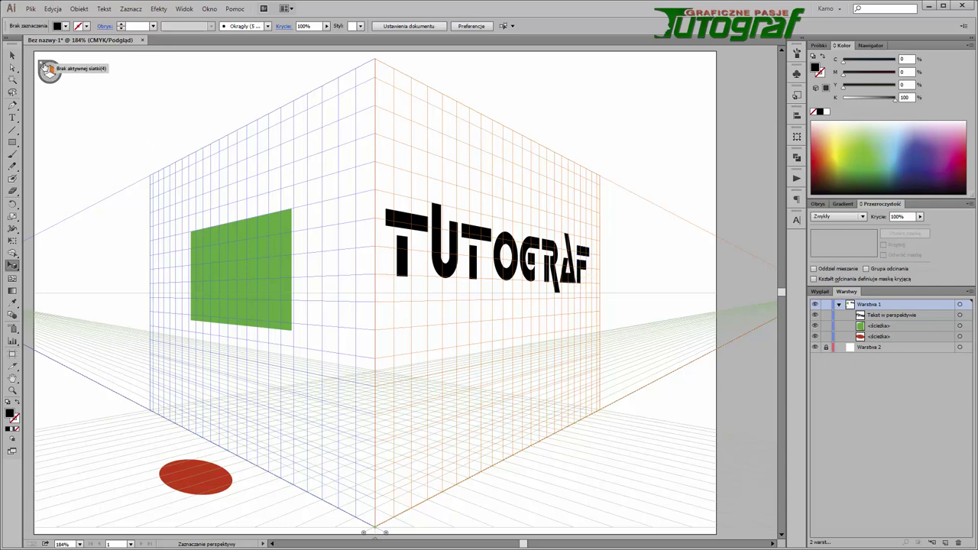
{"action": "left_click", "coordinate": [43, 65]}
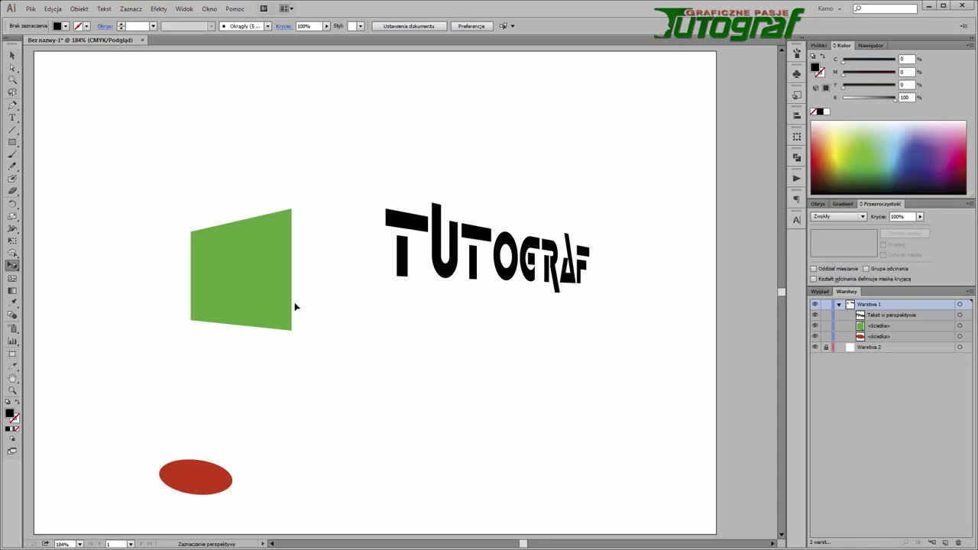
Step: Delete all sample shapes and text, then place and embed budynek.jpg
{"action": "mouse_move", "coordinate": [103, 166]}
{"action": "left_mouse_down"}
{"action": "mouse_move", "coordinate": [558, 497]}
{"action": "mouse_move", "coordinate": [600, 502]}
{"action": "left_mouse_up"}
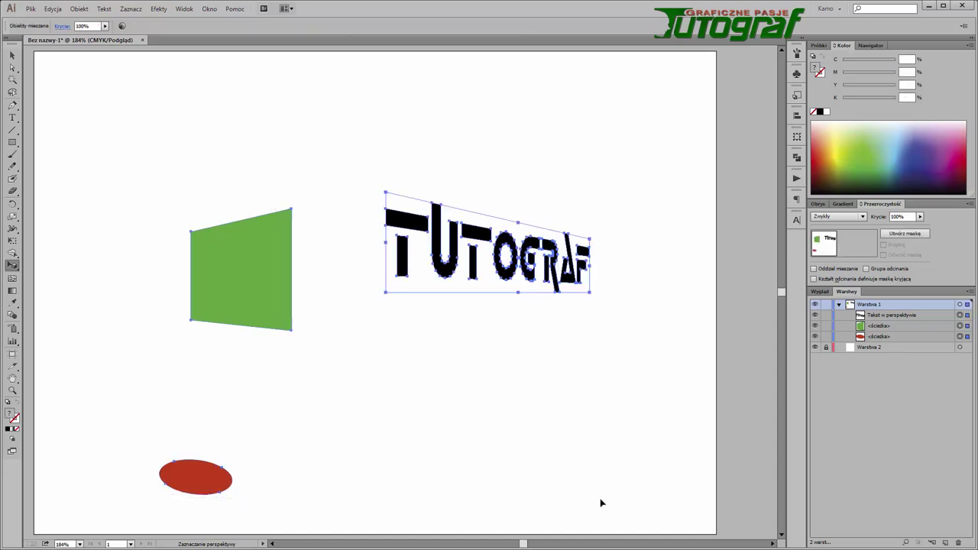
{"action": "key", "text": "Delete"}
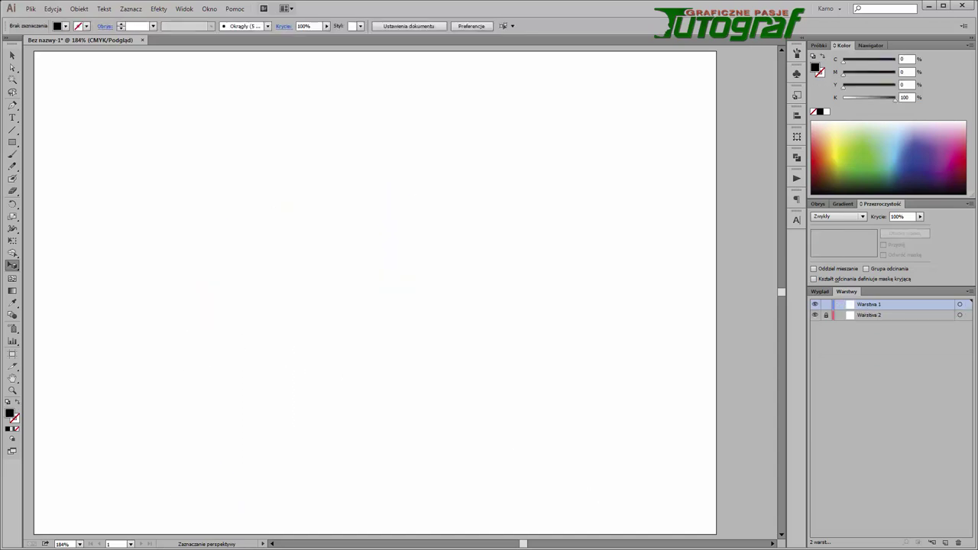
{"action": "left_click_drag", "start_coordinate": [283, 339], "coordinate": [320, 377]}
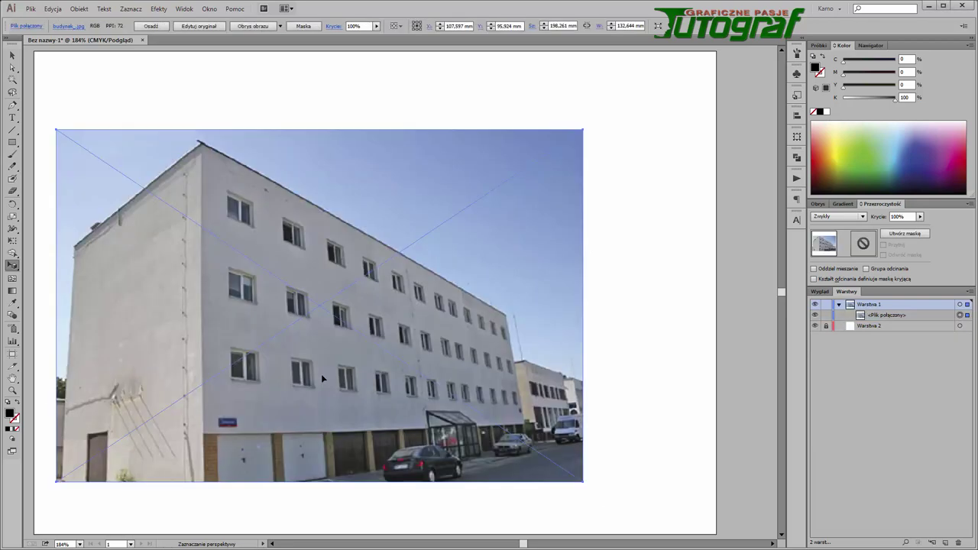
{"action": "left_click", "coordinate": [153, 27]}
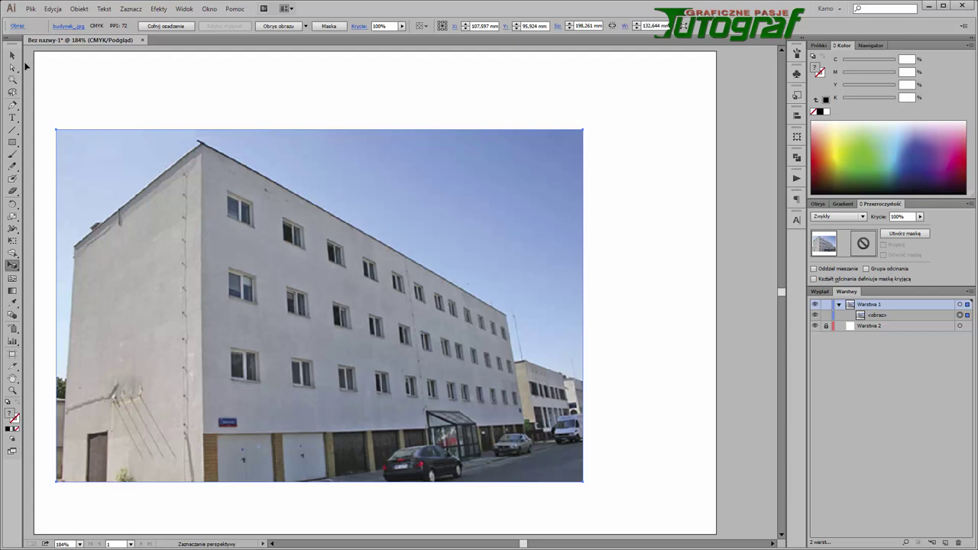
Step: Move the building photo up and right and show the perspective grid over it
{"action": "left_click", "coordinate": [12, 55]}
{"action": "left_click_drag", "start_coordinate": [333, 346], "coordinate": [387, 324]}
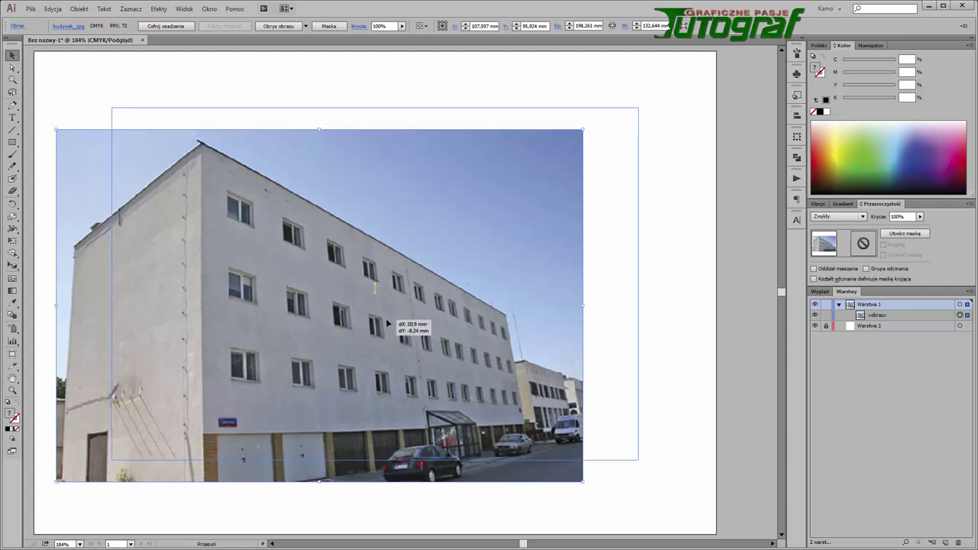
{"action": "left_click_drag", "start_coordinate": [388, 323], "coordinate": [387, 324]}
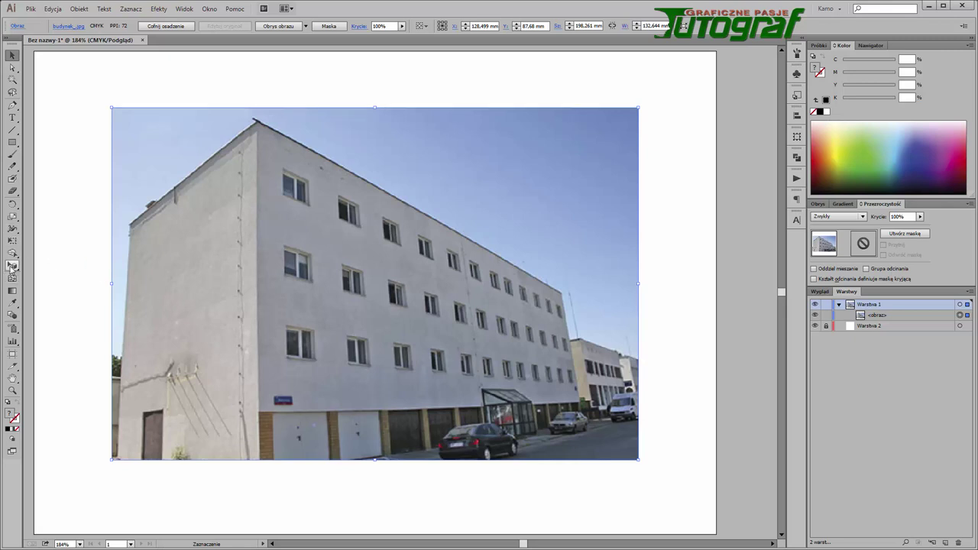
{"action": "left_click_drag", "start_coordinate": [11, 267], "coordinate": [44, 268]}
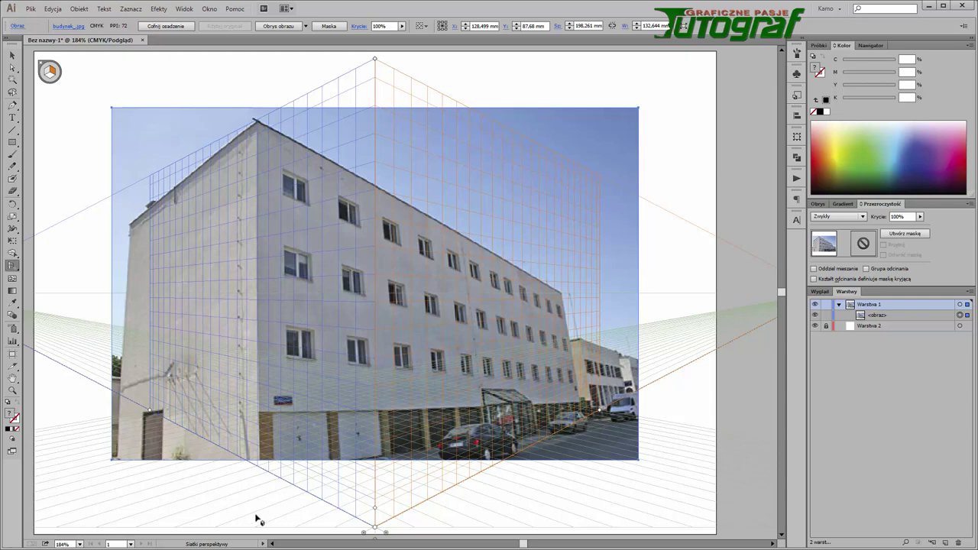
{"action": "key", "text": "ctrl+minus"}
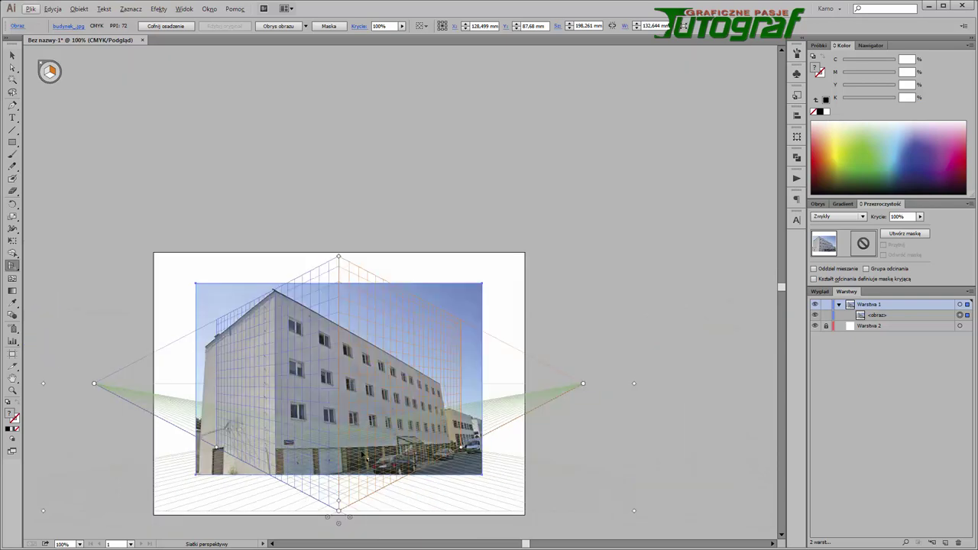
Step: Lower the horizon, reposition both vanishing points and lower the grid height to match the building
{"action": "left_click_drag", "start_coordinate": [360, 442], "coordinate": [398, 347]}
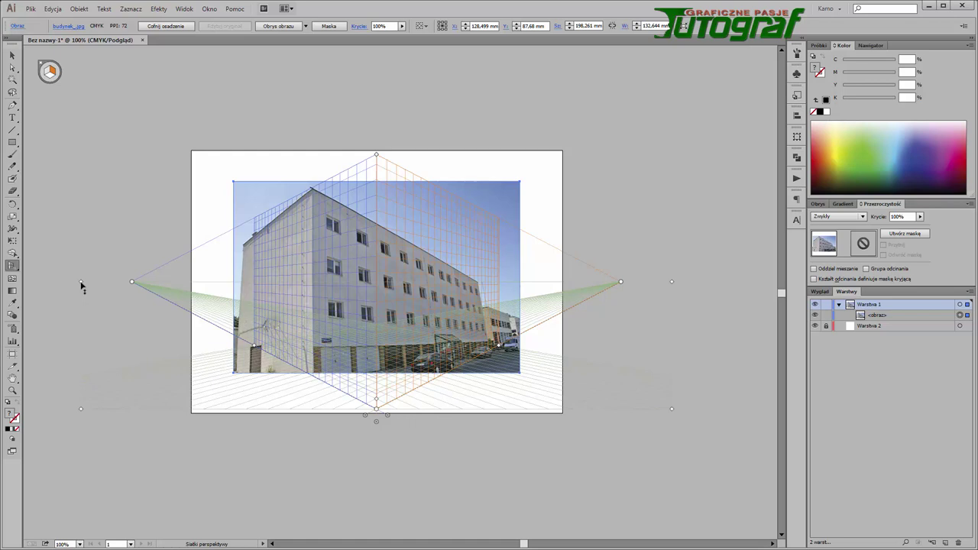
{"action": "mouse_move", "coordinate": [83, 286]}
{"action": "left_mouse_down"}
{"action": "mouse_move", "coordinate": [91, 345]}
{"action": "mouse_move", "coordinate": [89, 287]}
{"action": "left_mouse_up"}
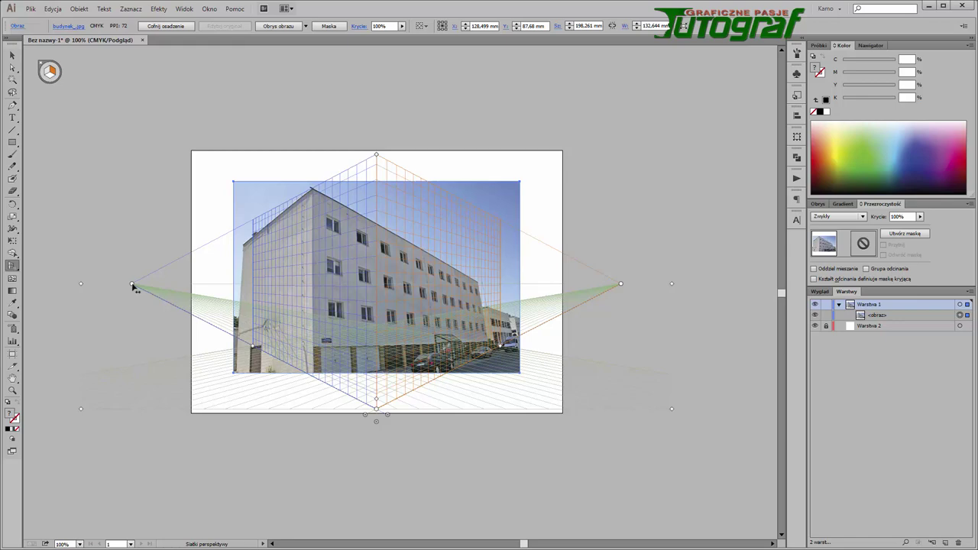
{"action": "mouse_move", "coordinate": [133, 286]}
{"action": "left_mouse_down"}
{"action": "mouse_move", "coordinate": [53, 293]}
{"action": "mouse_move", "coordinate": [239, 306]}
{"action": "mouse_move", "coordinate": [120, 308]}
{"action": "left_mouse_up"}
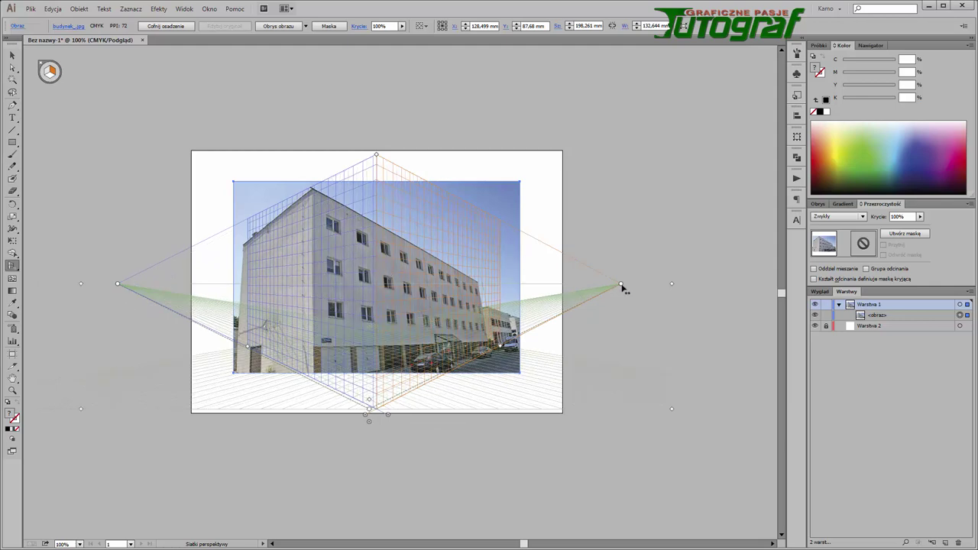
{"action": "mouse_move", "coordinate": [622, 286]}
{"action": "left_mouse_down"}
{"action": "mouse_move", "coordinate": [646, 286]}
{"action": "mouse_move", "coordinate": [585, 290]}
{"action": "mouse_move", "coordinate": [655, 303]}
{"action": "mouse_move", "coordinate": [591, 302]}
{"action": "mouse_move", "coordinate": [683, 311]}
{"action": "mouse_move", "coordinate": [572, 306]}
{"action": "mouse_move", "coordinate": [623, 308]}
{"action": "left_mouse_up"}
{"action": "mouse_move", "coordinate": [376, 155]}
{"action": "left_mouse_down"}
{"action": "mouse_move", "coordinate": [376, 205]}
{"action": "mouse_move", "coordinate": [382, 126]}
{"action": "mouse_move", "coordinate": [381, 139]}
{"action": "left_mouse_up"}
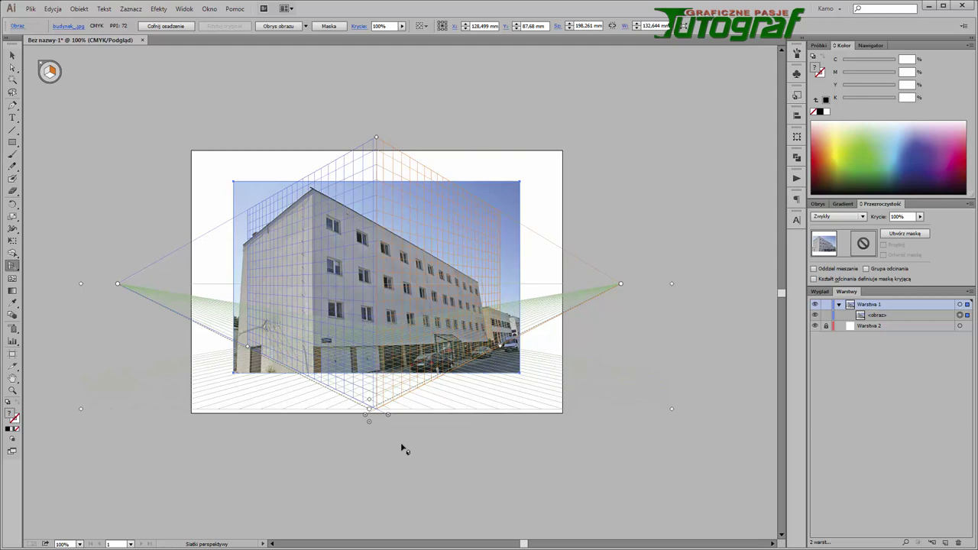
Step: Zoom and pan so the whole artboard with photo and grid is centred in view
{"action": "scroll", "coordinate": [405, 450], "scroll_direction": "up", "scroll_amount": 1}
{"action": "scroll", "coordinate": [403, 448], "scroll_direction": "up", "scroll_amount": 1}
{"action": "left_click_drag", "start_coordinate": [380, 423], "coordinate": [467, 467]}
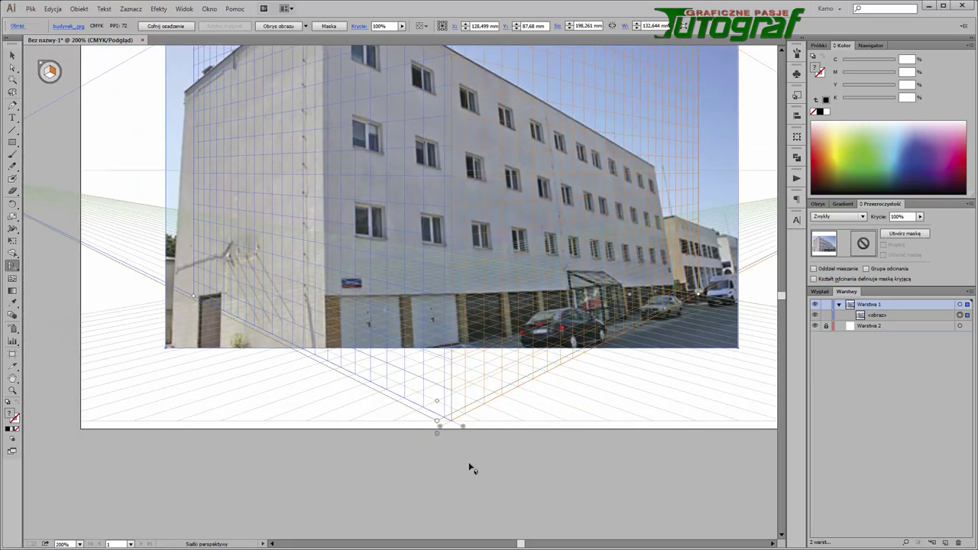
{"action": "scroll", "coordinate": [470, 468], "scroll_direction": "down", "scroll_amount": 1}
{"action": "scroll", "coordinate": [469, 465], "scroll_direction": "down", "scroll_amount": 1}
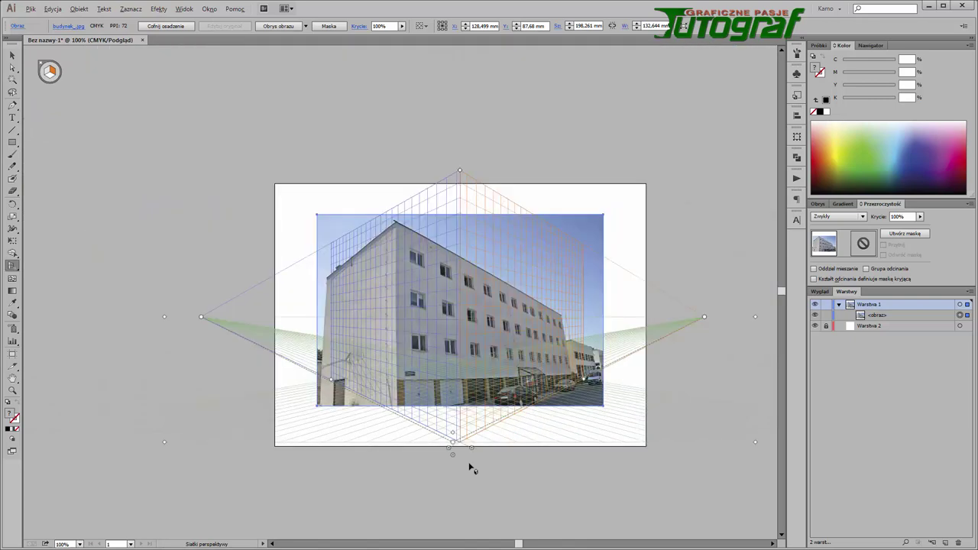
{"action": "left_click_drag", "start_coordinate": [568, 489], "coordinate": [534, 448]}
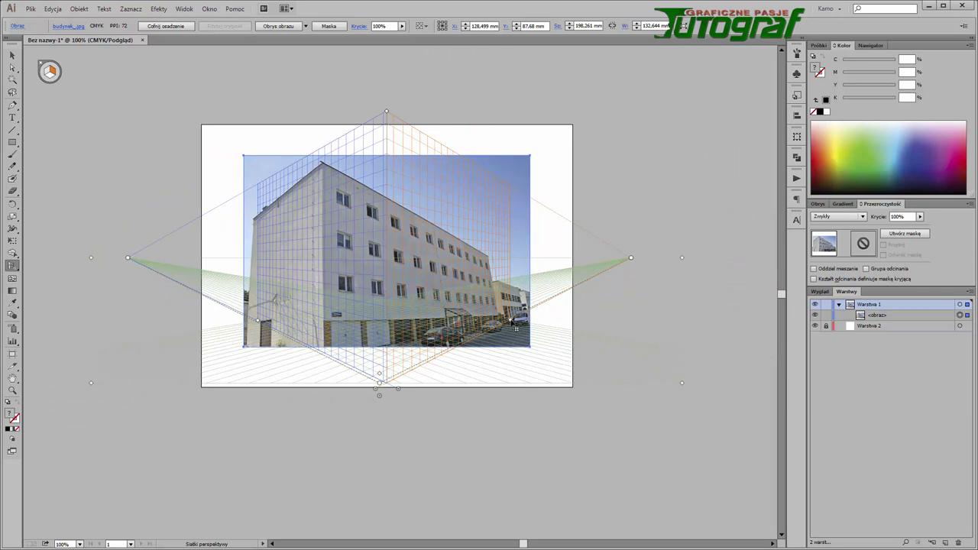
Step: Adjust the grid plane extents and the point where the left and right planes meet
{"action": "mouse_move", "coordinate": [516, 328]}
{"action": "left_mouse_down"}
{"action": "mouse_move", "coordinate": [447, 348]}
{"action": "mouse_move", "coordinate": [533, 323]}
{"action": "mouse_move", "coordinate": [522, 324]}
{"action": "left_mouse_up"}
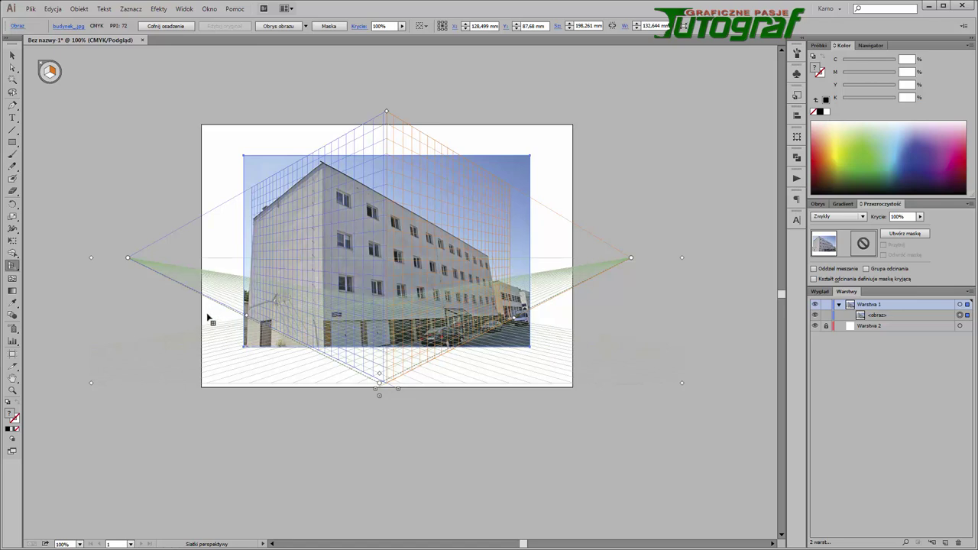
{"action": "mouse_move", "coordinate": [208, 319]}
{"action": "left_mouse_down"}
{"action": "mouse_move", "coordinate": [414, 385]}
{"action": "mouse_move", "coordinate": [170, 310]}
{"action": "left_mouse_up"}
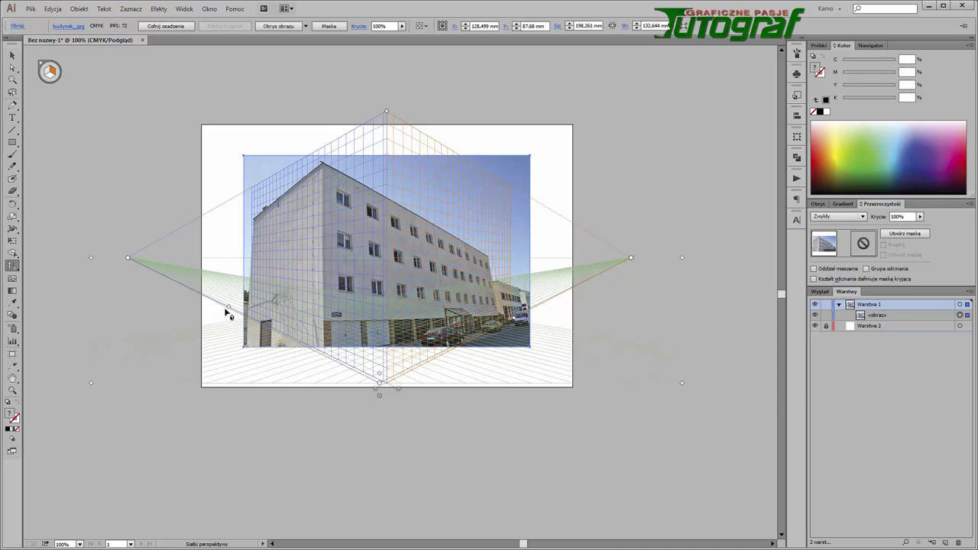
{"action": "mouse_move", "coordinate": [228, 307]}
{"action": "left_mouse_down"}
{"action": "mouse_move", "coordinate": [324, 370]}
{"action": "mouse_move", "coordinate": [184, 285]}
{"action": "left_mouse_up"}
{"action": "left_click_drag", "start_coordinate": [380, 376], "coordinate": [380, 368]}
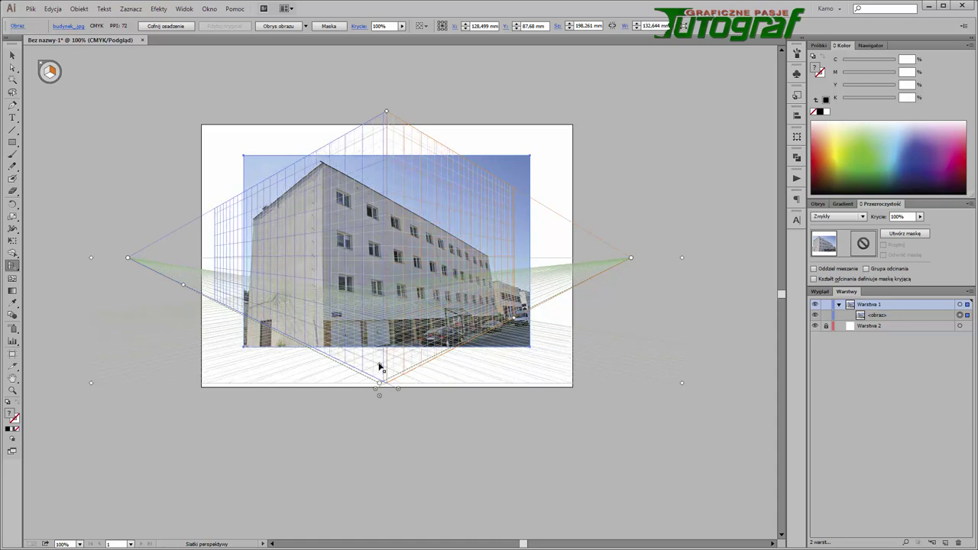
{"action": "left_click_drag", "start_coordinate": [380, 367], "coordinate": [380, 362]}
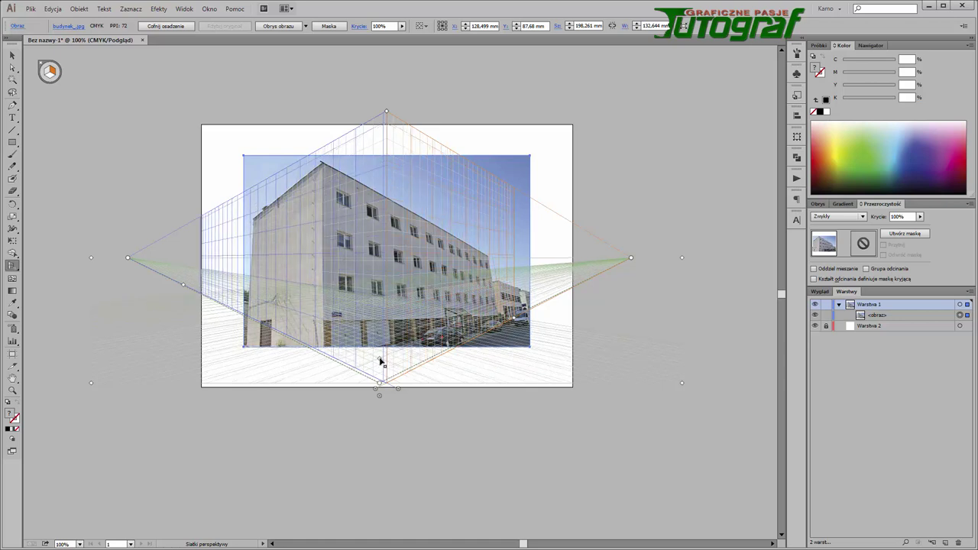
{"action": "left_click_drag", "start_coordinate": [381, 362], "coordinate": [385, 372]}
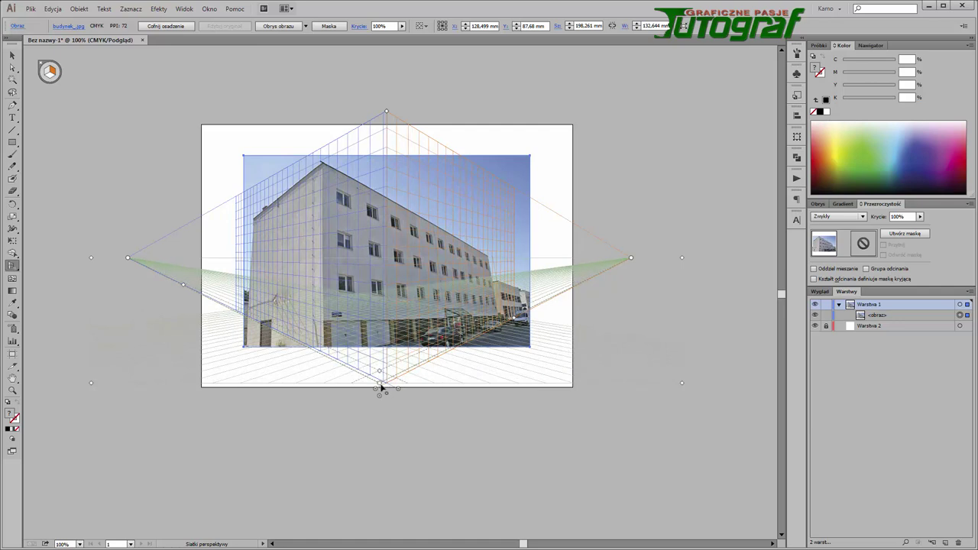
Step: Reposition the grid planes' bottom extent and lower the horizon to about 130 pt
{"action": "left_click_drag", "start_coordinate": [380, 386], "coordinate": [357, 389]}
{"action": "left_click_drag", "start_coordinate": [348, 393], "coordinate": [323, 403]}
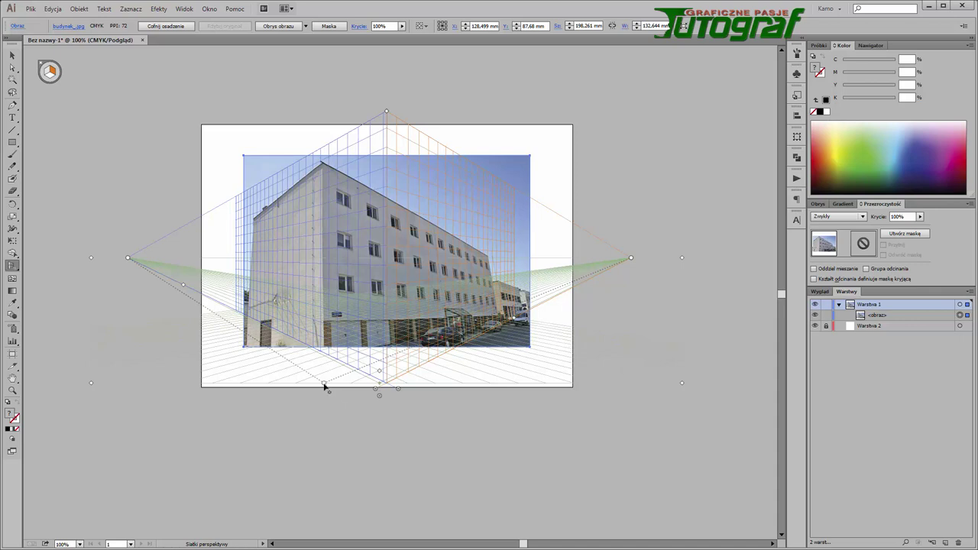
{"action": "left_click_drag", "start_coordinate": [324, 387], "coordinate": [376, 403]}
{"action": "mouse_move", "coordinate": [398, 392]}
{"action": "left_mouse_down"}
{"action": "mouse_move", "coordinate": [252, 426]}
{"action": "mouse_move", "coordinate": [324, 413]}
{"action": "mouse_move", "coordinate": [259, 434]}
{"action": "left_mouse_up"}
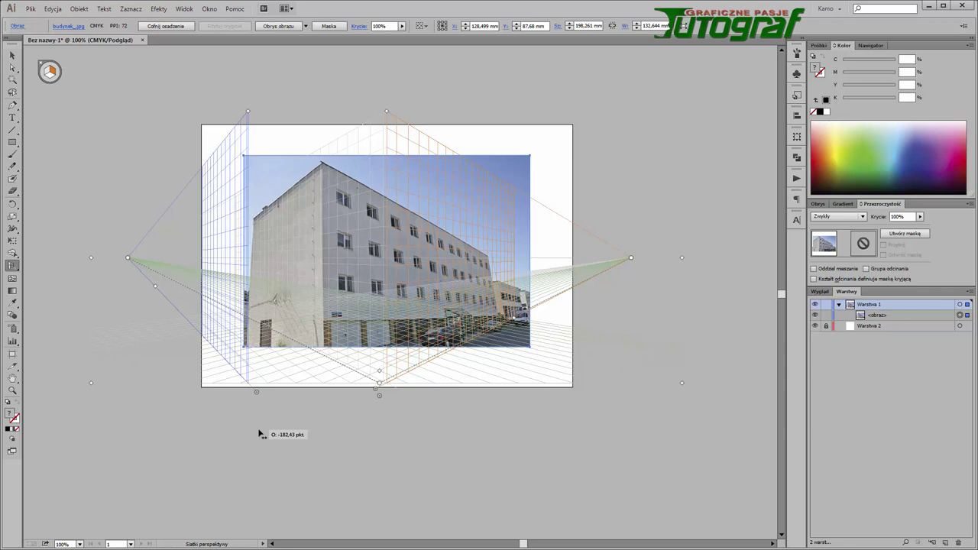
{"action": "mouse_move", "coordinate": [260, 434]}
{"action": "left_mouse_down"}
{"action": "mouse_move", "coordinate": [395, 400]}
{"action": "mouse_move", "coordinate": [386, 401]}
{"action": "mouse_move", "coordinate": [389, 392]}
{"action": "left_mouse_up"}
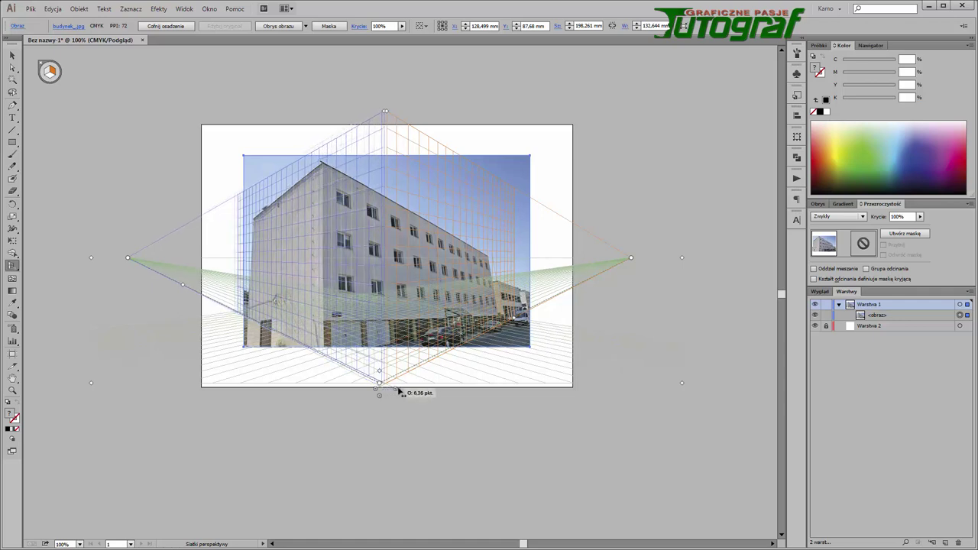
{"action": "left_click_drag", "start_coordinate": [389, 392], "coordinate": [523, 397]}
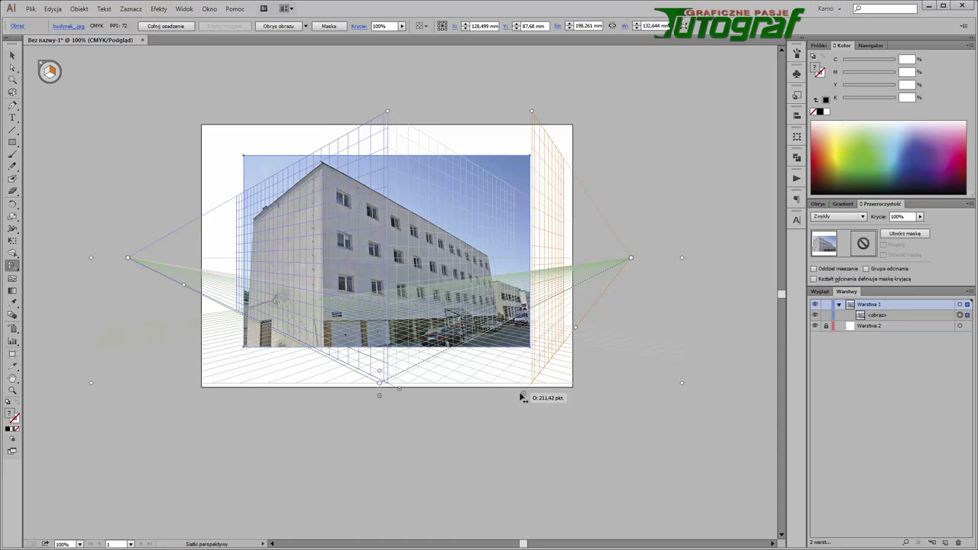
{"action": "mouse_move", "coordinate": [523, 397]}
{"action": "left_mouse_down"}
{"action": "mouse_move", "coordinate": [377, 384]}
{"action": "mouse_move", "coordinate": [382, 448]}
{"action": "mouse_move", "coordinate": [378, 392]}
{"action": "mouse_move", "coordinate": [377, 427]}
{"action": "mouse_move", "coordinate": [375, 405]}
{"action": "left_mouse_up"}
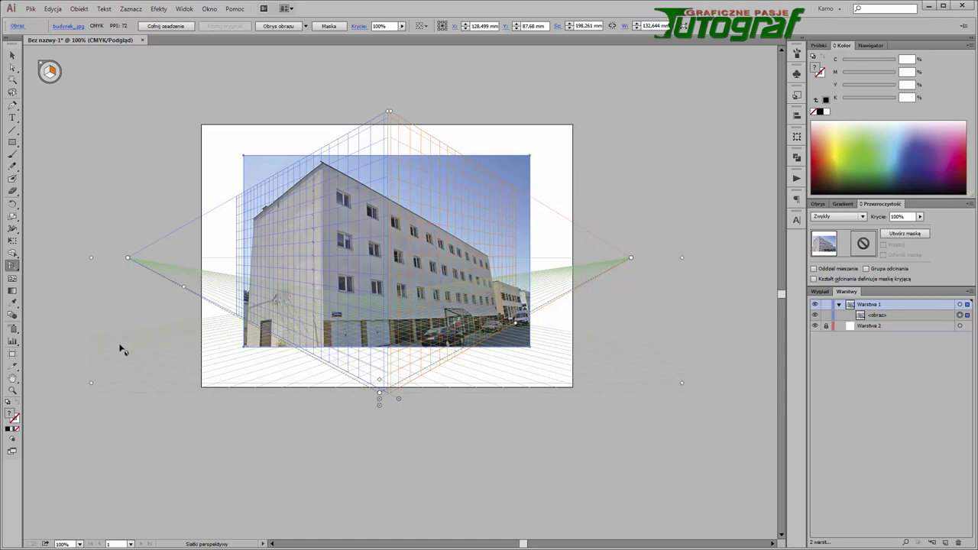
{"action": "left_click_drag", "start_coordinate": [90, 260], "coordinate": [104, 315]}
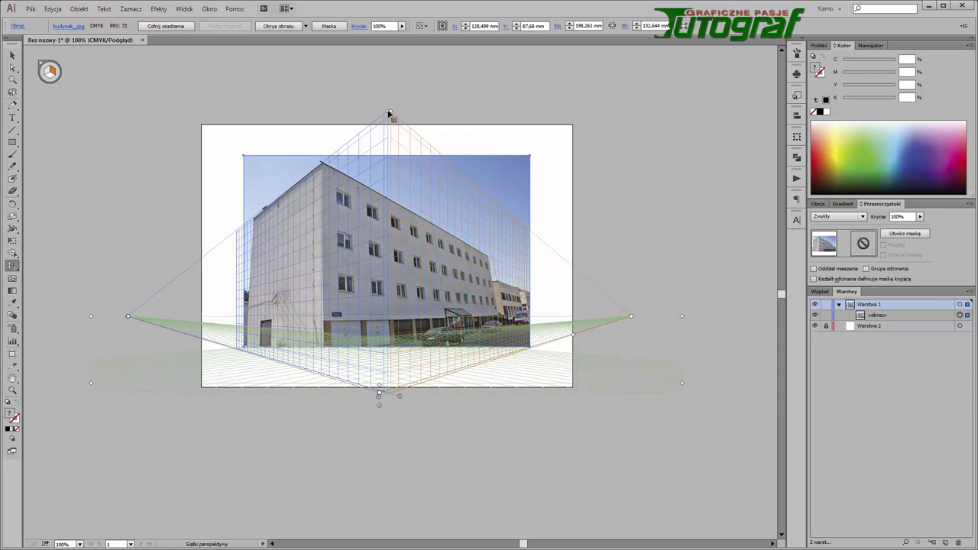
Step: Raise the vertical vanishing point, tune the plane heights and reposition the left and right planes
{"action": "left_click_drag", "start_coordinate": [389, 113], "coordinate": [366, 107]}
{"action": "left_click_drag", "start_coordinate": [401, 397], "coordinate": [385, 401]}
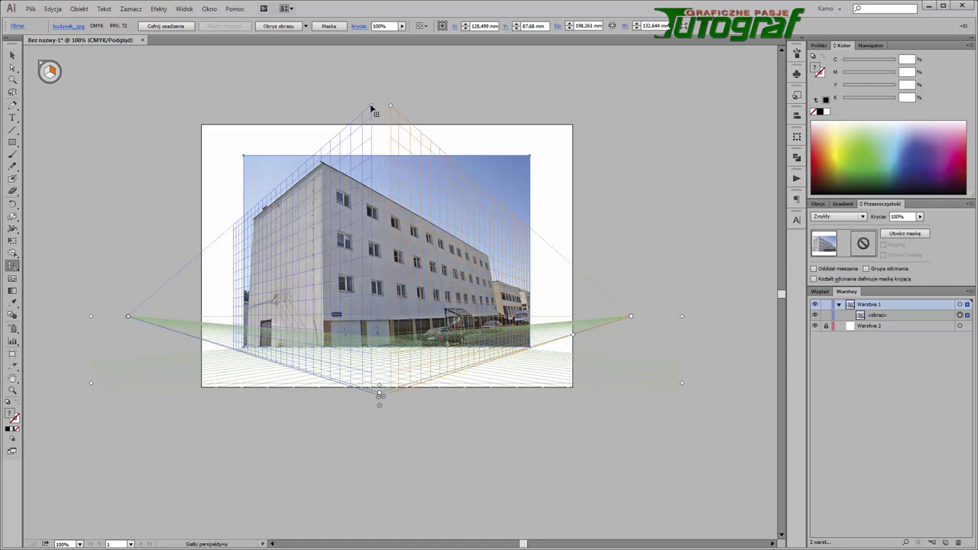
{"action": "mouse_move", "coordinate": [370, 108]}
{"action": "left_mouse_down"}
{"action": "mouse_move", "coordinate": [371, 138]}
{"action": "mouse_move", "coordinate": [370, 126]}
{"action": "left_mouse_up"}
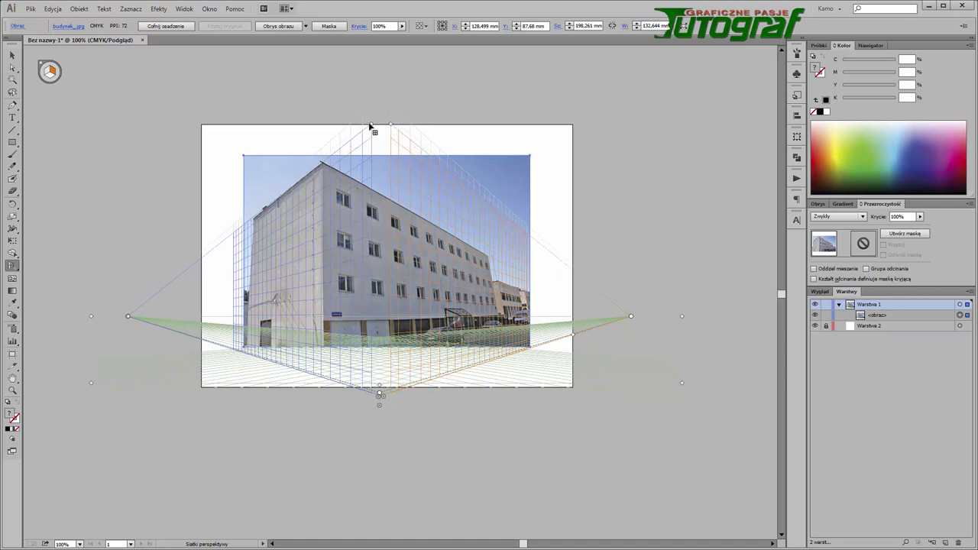
{"action": "left_click_drag", "start_coordinate": [370, 125], "coordinate": [370, 120]}
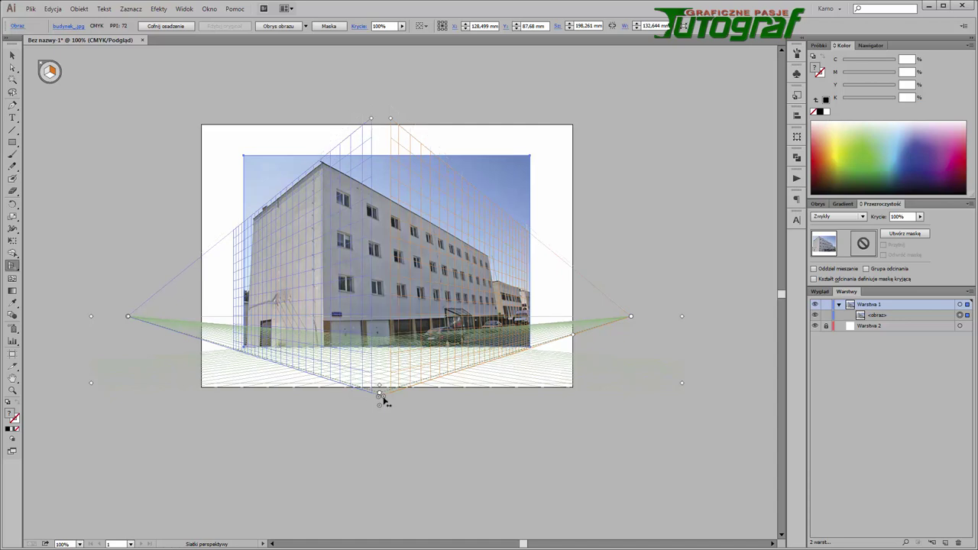
{"action": "left_click_drag", "start_coordinate": [383, 398], "coordinate": [504, 405]}
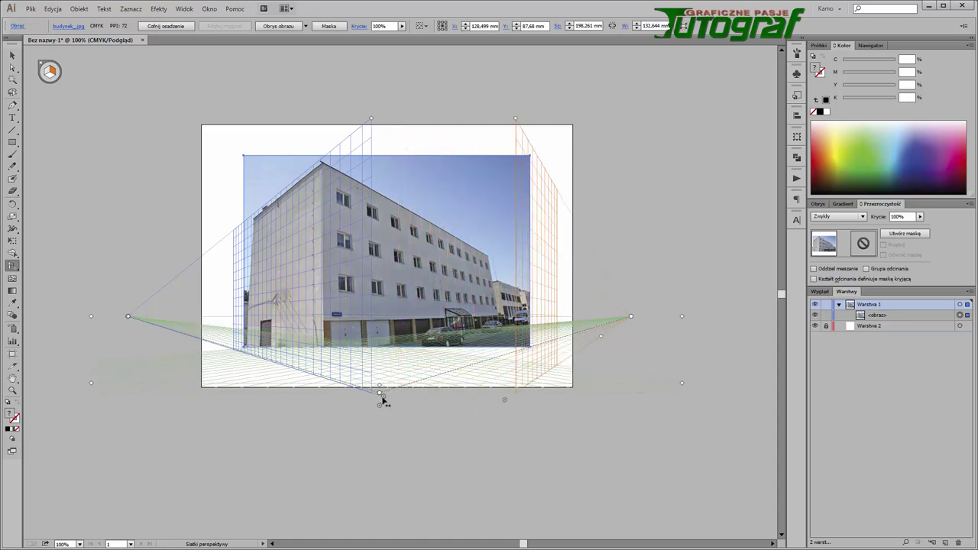
{"action": "mouse_move", "coordinate": [383, 400]}
{"action": "left_mouse_down"}
{"action": "mouse_move", "coordinate": [391, 388]}
{"action": "mouse_move", "coordinate": [337, 403]}
{"action": "left_mouse_up"}
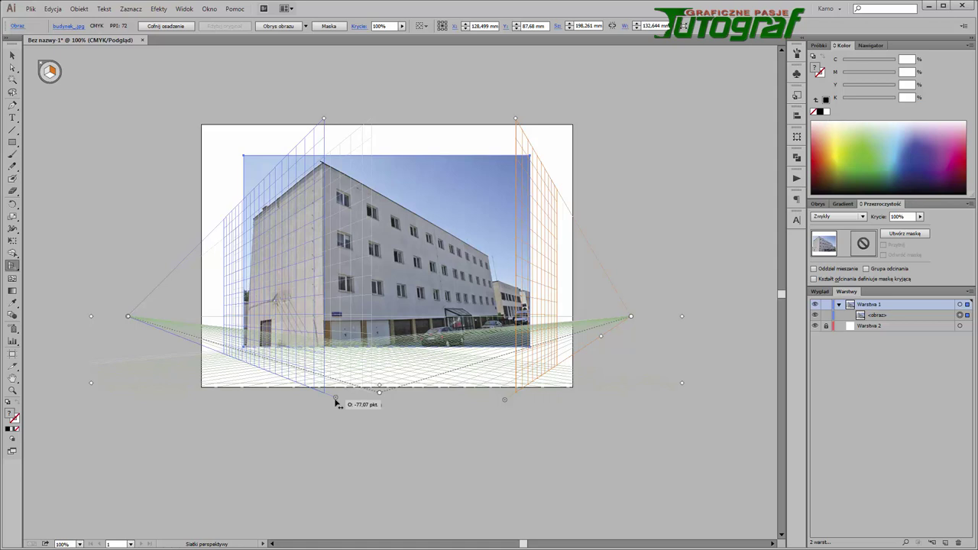
{"action": "left_click_drag", "start_coordinate": [336, 403], "coordinate": [334, 402]}
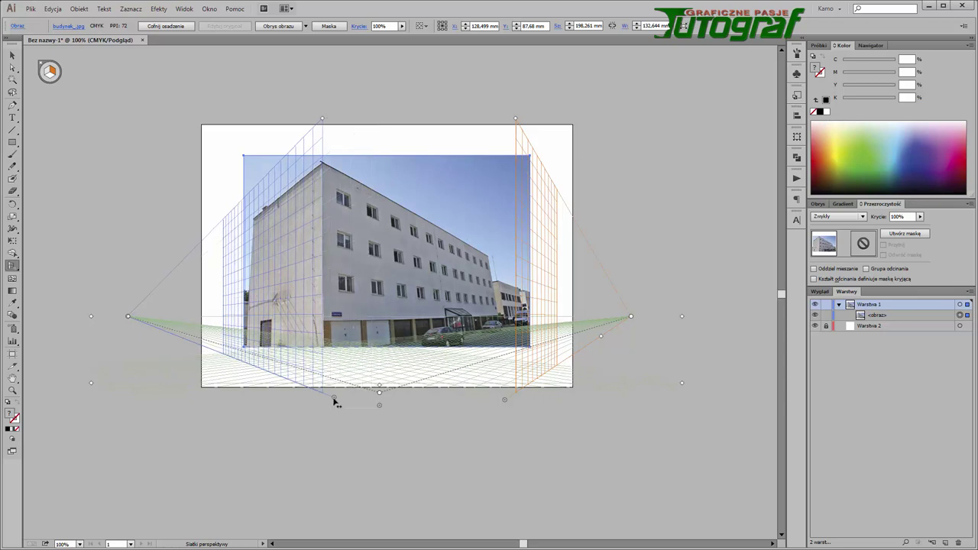
{"action": "left_click_drag", "start_coordinate": [504, 401], "coordinate": [311, 410]}
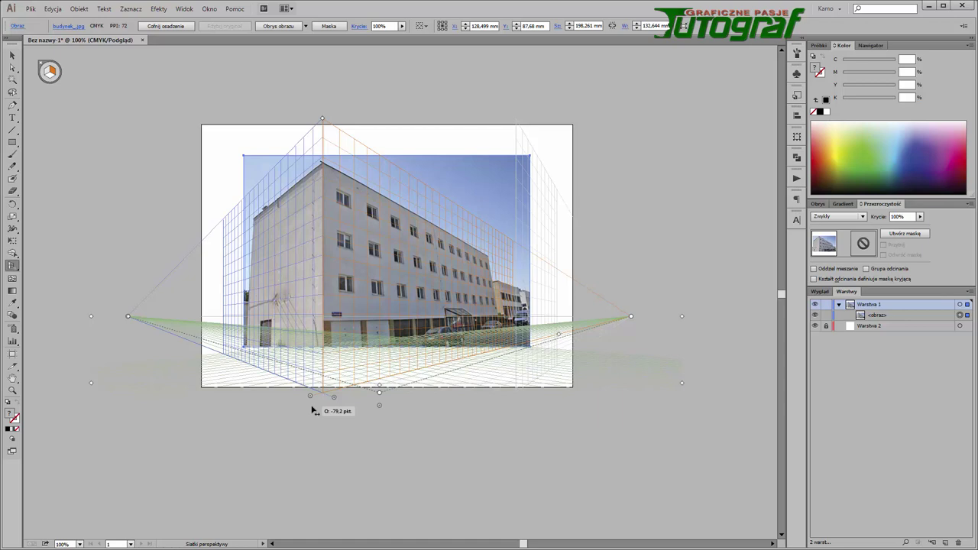
{"action": "left_click_drag", "start_coordinate": [311, 410], "coordinate": [311, 410]}
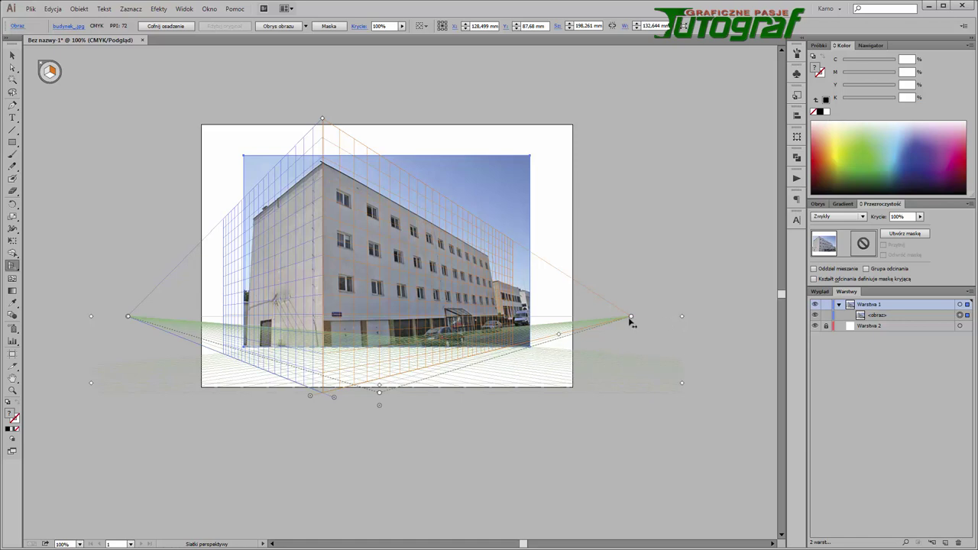
Step: Pull both vanishing points inward and set the horizon height to about 135 pt
{"action": "left_click_drag", "start_coordinate": [632, 317], "coordinate": [608, 318]}
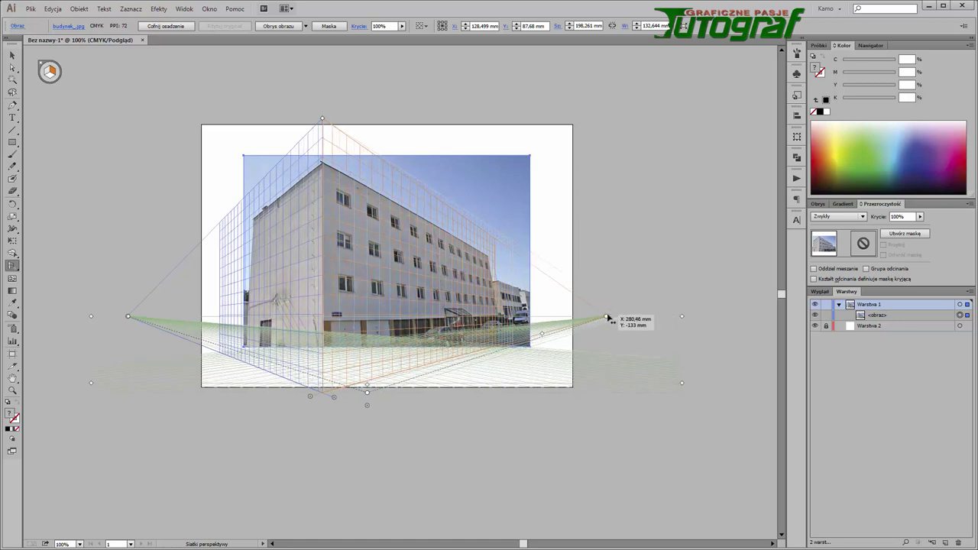
{"action": "left_click_drag", "start_coordinate": [609, 319], "coordinate": [599, 317]}
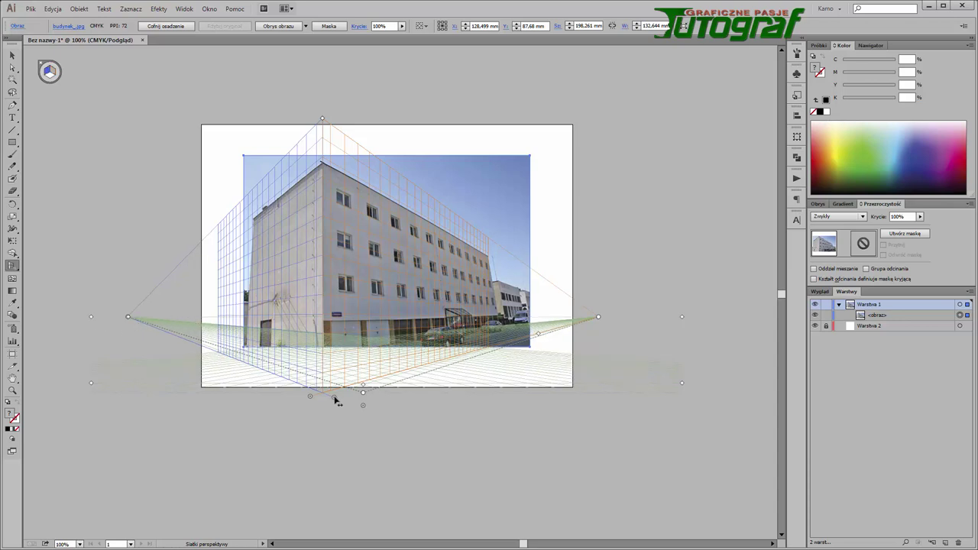
{"action": "left_click_drag", "start_coordinate": [336, 400], "coordinate": [330, 401]}
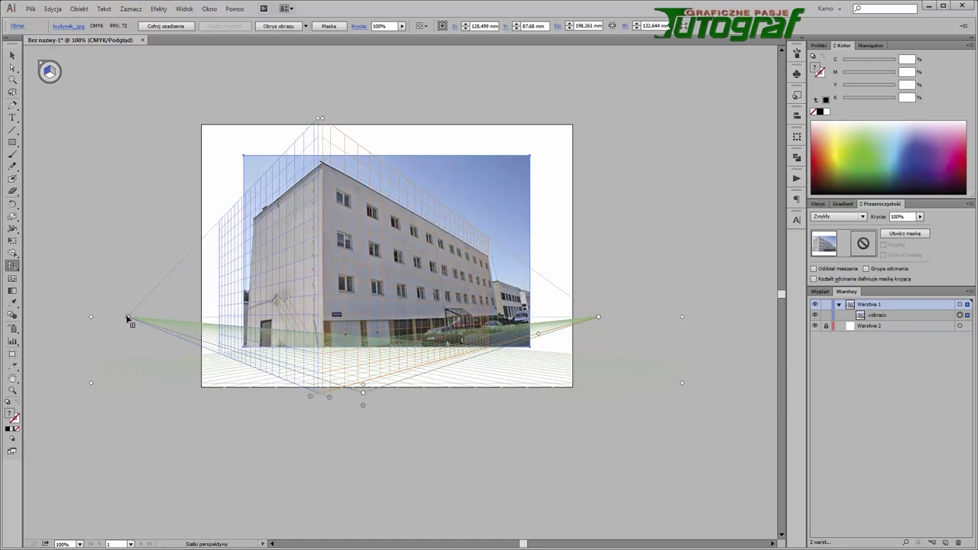
{"action": "left_click_drag", "start_coordinate": [128, 318], "coordinate": [135, 319]}
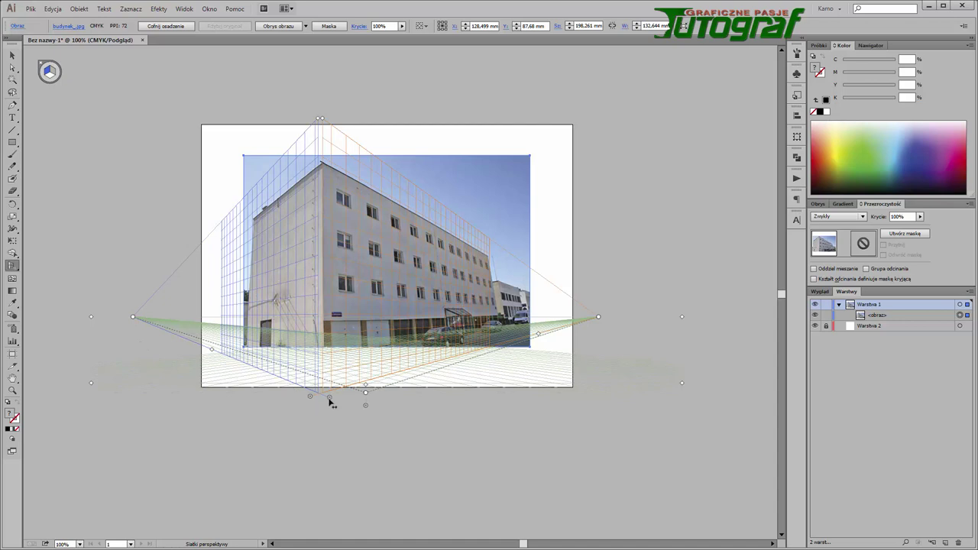
{"action": "left_click_drag", "start_coordinate": [330, 402], "coordinate": [335, 403]}
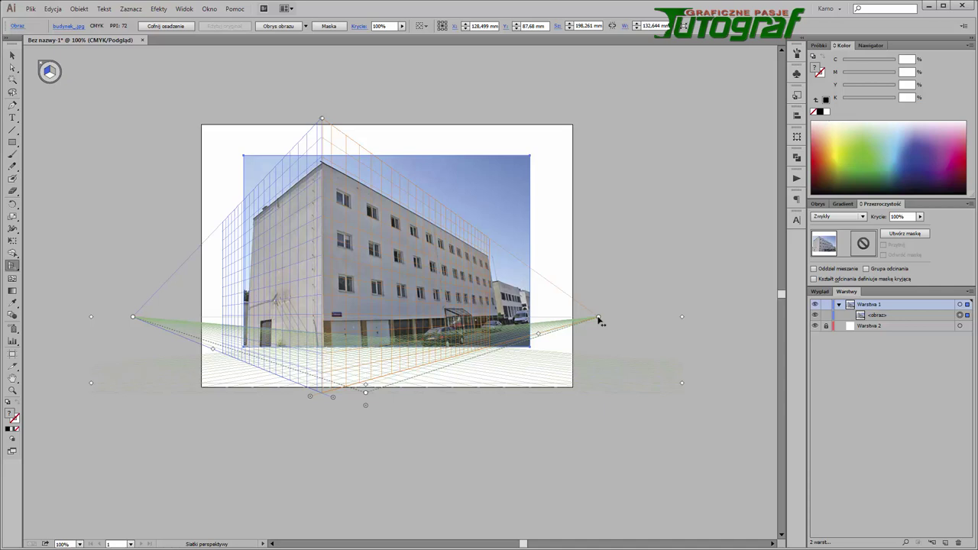
{"action": "left_click_drag", "start_coordinate": [683, 321], "coordinate": [683, 320]}
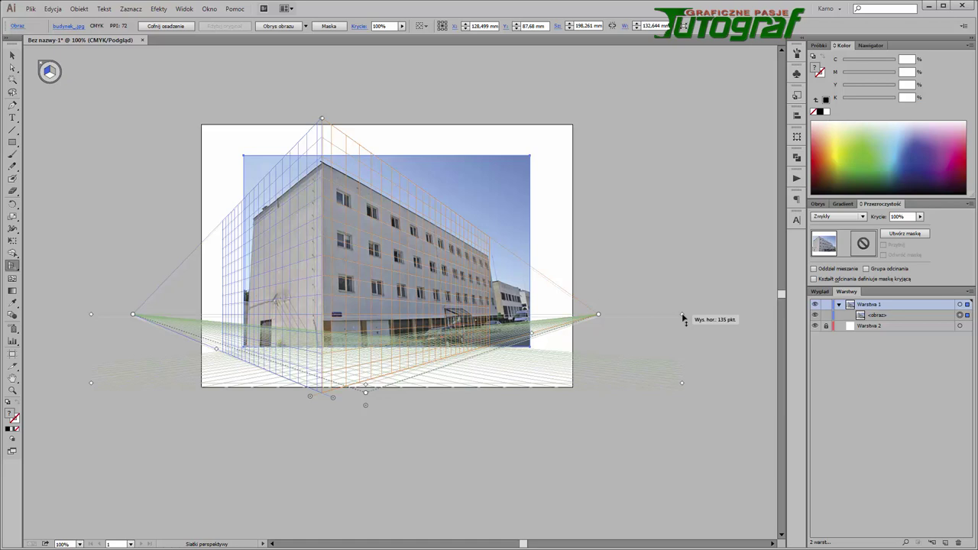
{"action": "left_click_drag", "start_coordinate": [684, 319], "coordinate": [684, 320]}
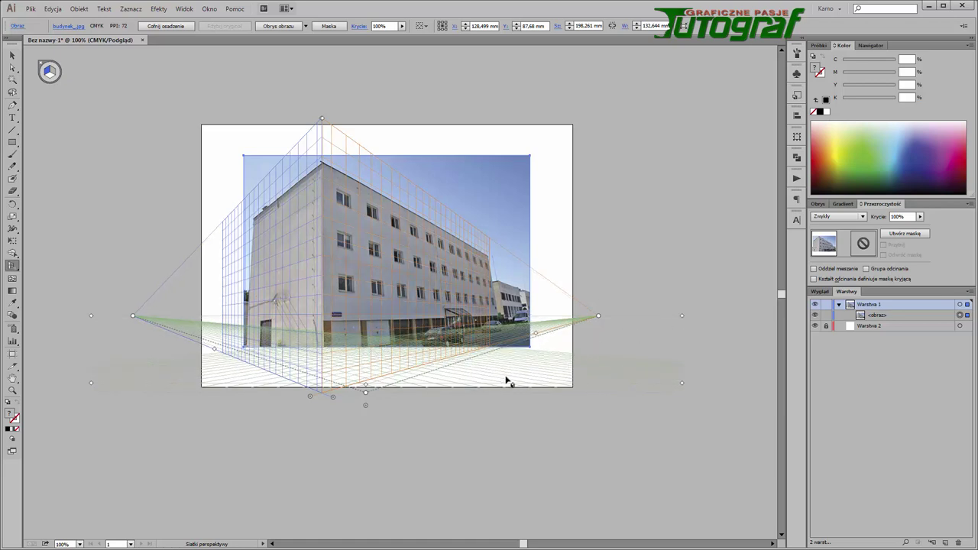
Step: Draw a 1024.12 × 77.12 pt rectangle on the right perspective plane over the middle window row
{"action": "key", "text": "shift+v"}
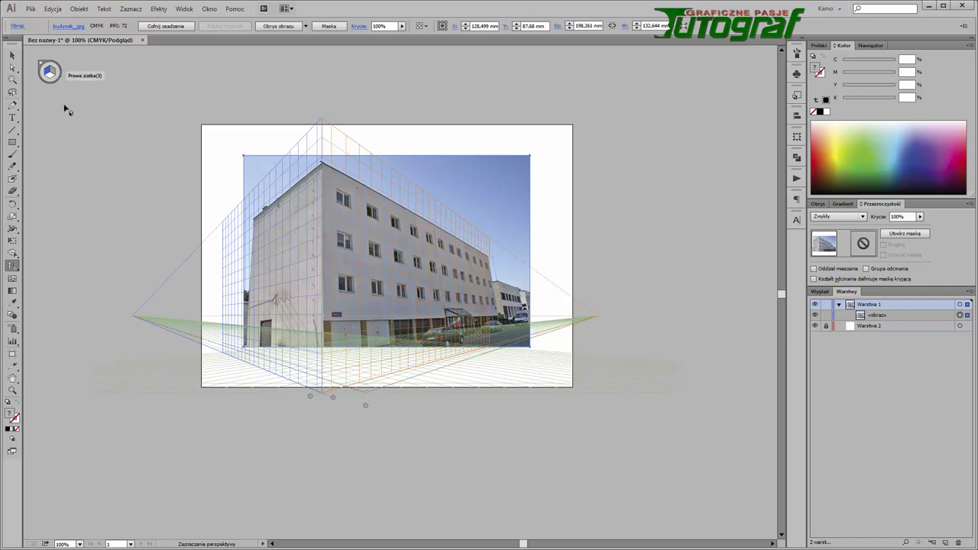
{"action": "key", "text": "shift+p"}
{"action": "key", "text": "ctrl+0"}
{"action": "key", "text": "v"}
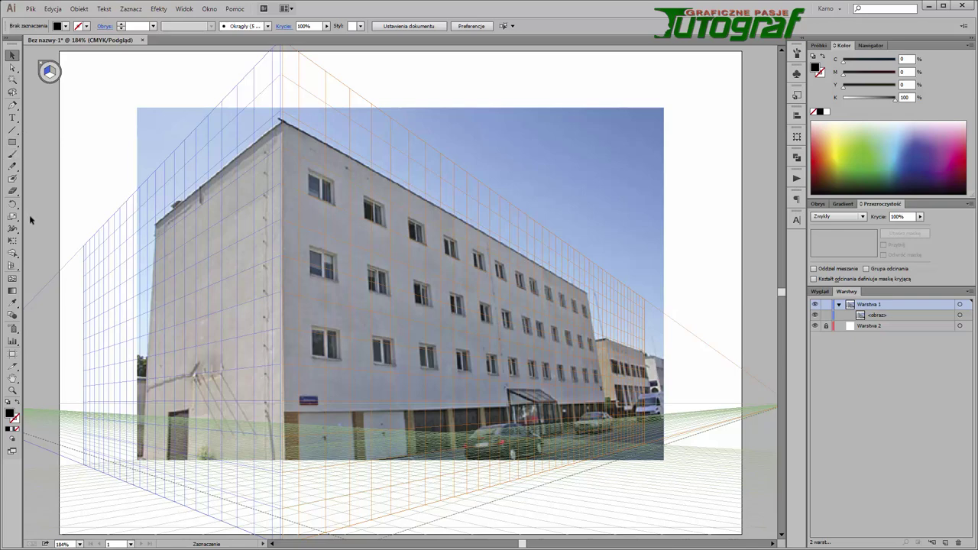
{"action": "left_click", "coordinate": [12, 142]}
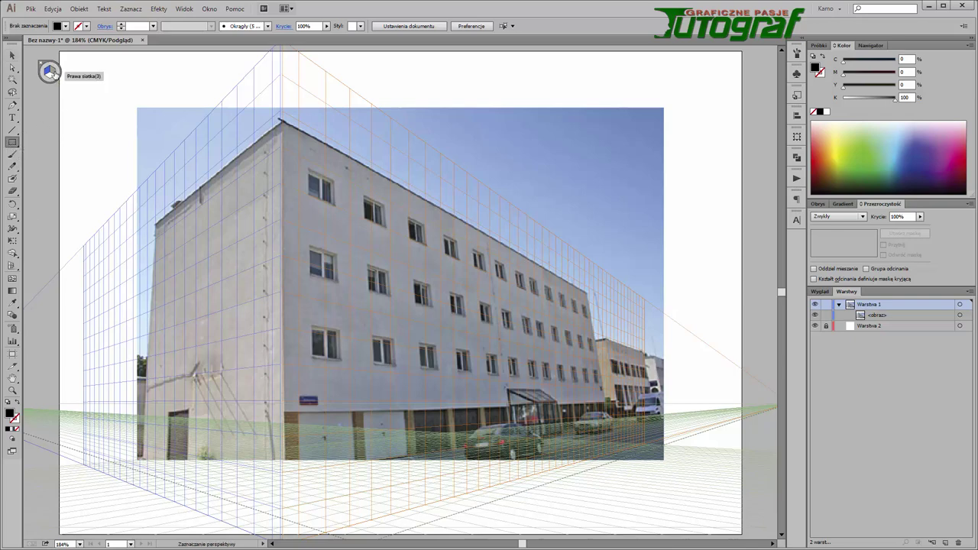
{"action": "left_click", "coordinate": [53, 73]}
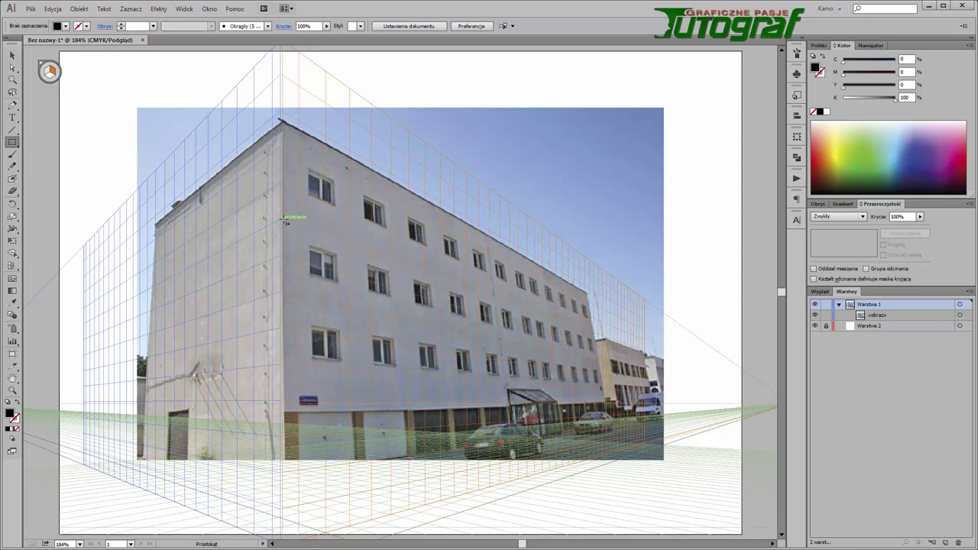
{"action": "mouse_move", "coordinate": [284, 219]}
{"action": "left_mouse_down"}
{"action": "mouse_move", "coordinate": [557, 349]}
{"action": "mouse_move", "coordinate": [603, 361]}
{"action": "mouse_move", "coordinate": [594, 357]}
{"action": "left_mouse_up"}
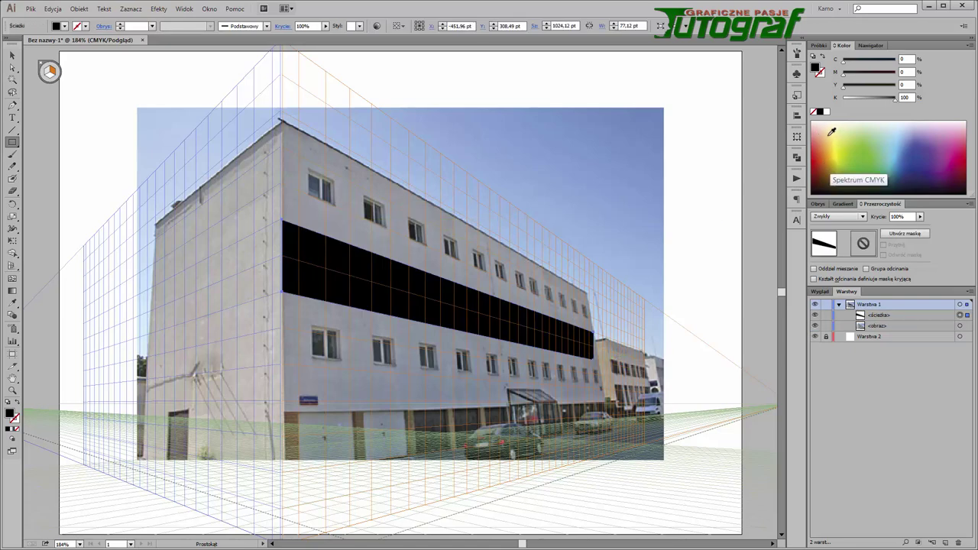
Step: Fill the band with a peach-orange colour using the Color panel sliders
{"action": "left_click", "coordinate": [831, 130]}
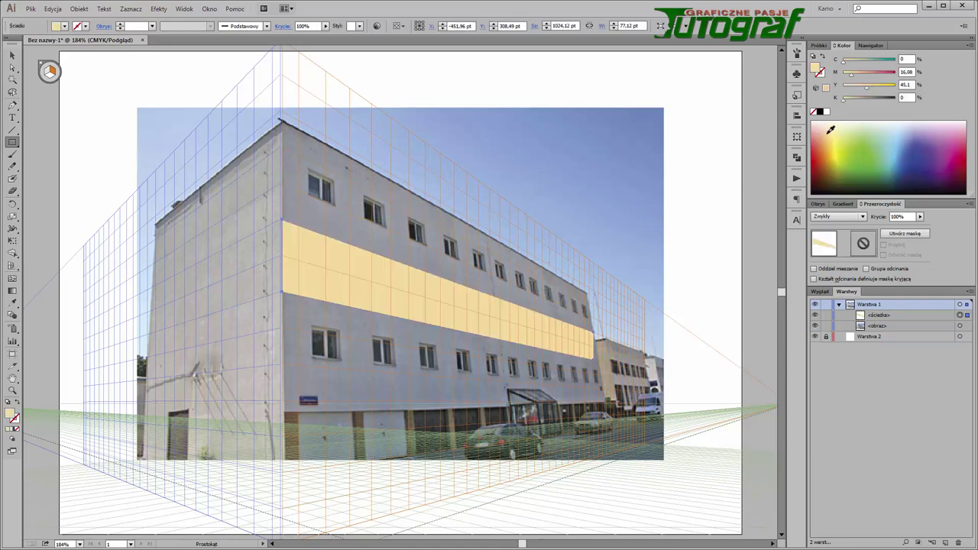
{"action": "left_click", "coordinate": [831, 127]}
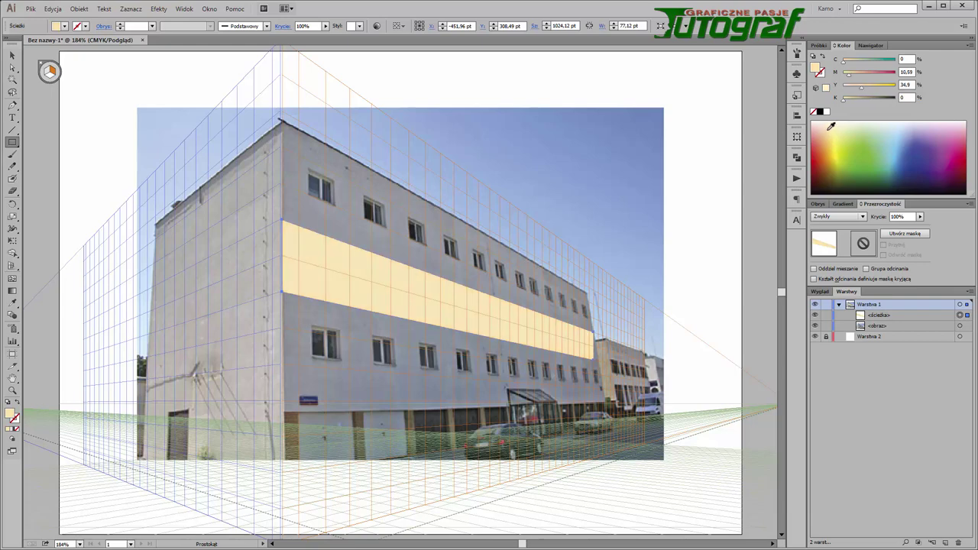
{"action": "left_click", "coordinate": [832, 136]}
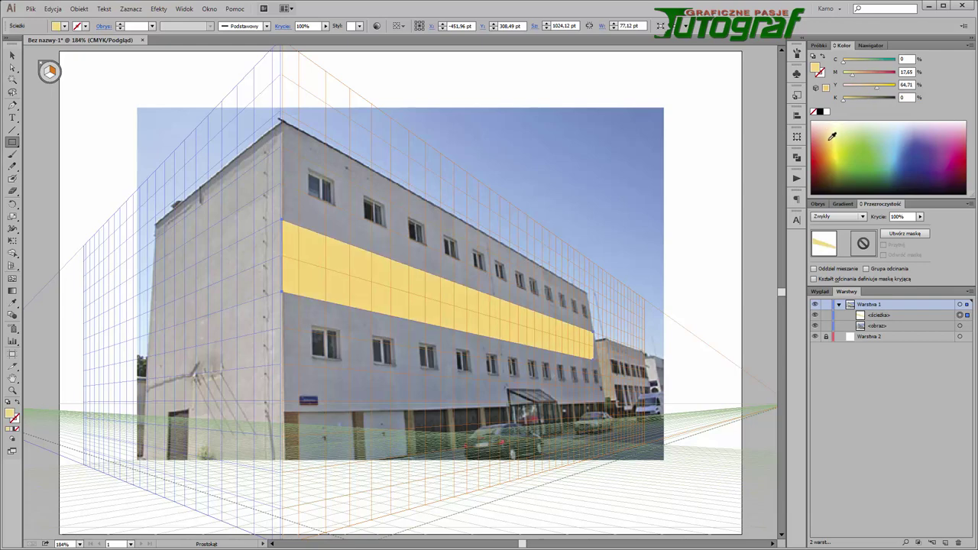
{"action": "left_click", "coordinate": [825, 135]}
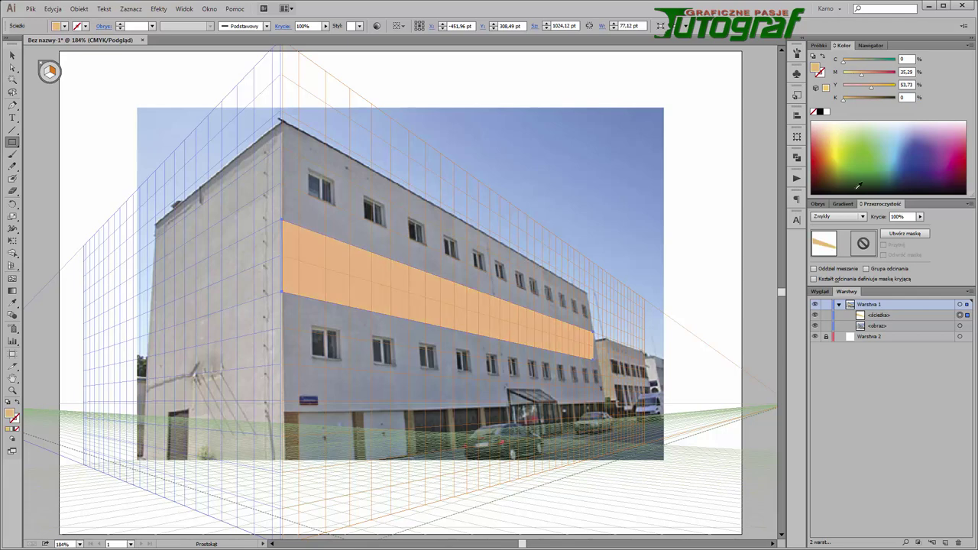
Step: Set the band's blend mode to Nakładka (Overlay) with 62% opacity
{"action": "left_click", "coordinate": [866, 220]}
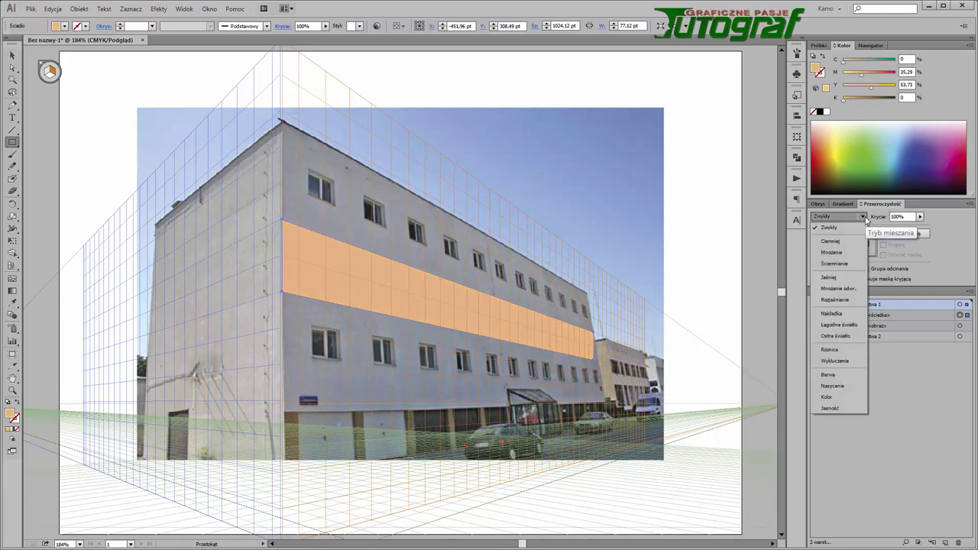
{"action": "left_click", "coordinate": [831, 252]}
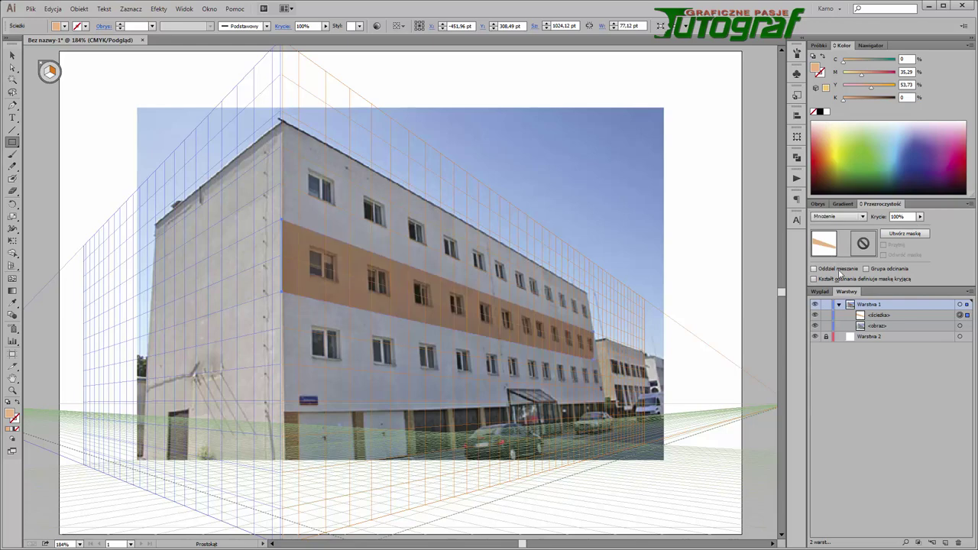
{"action": "left_click", "coordinate": [862, 217]}
{"action": "left_click", "coordinate": [843, 240]}
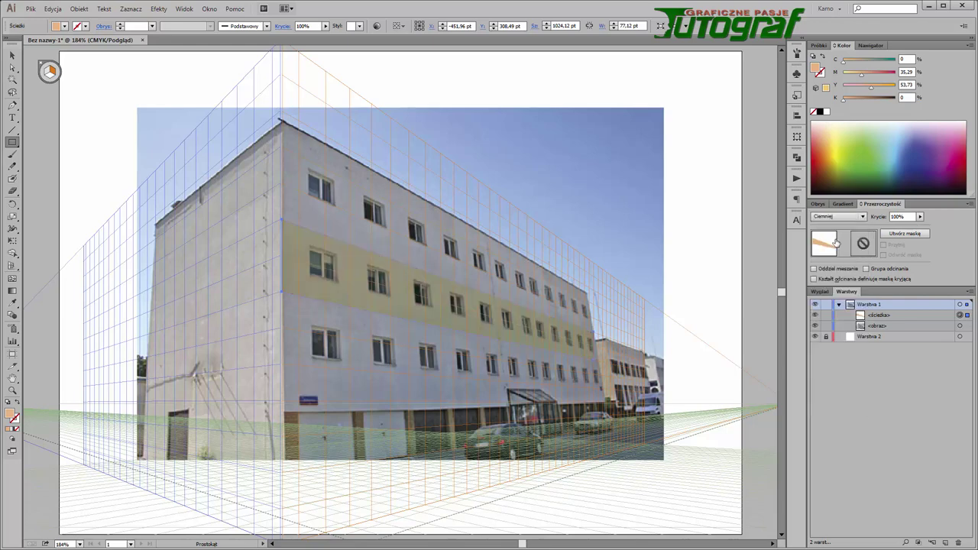
{"action": "left_click", "coordinate": [857, 218]}
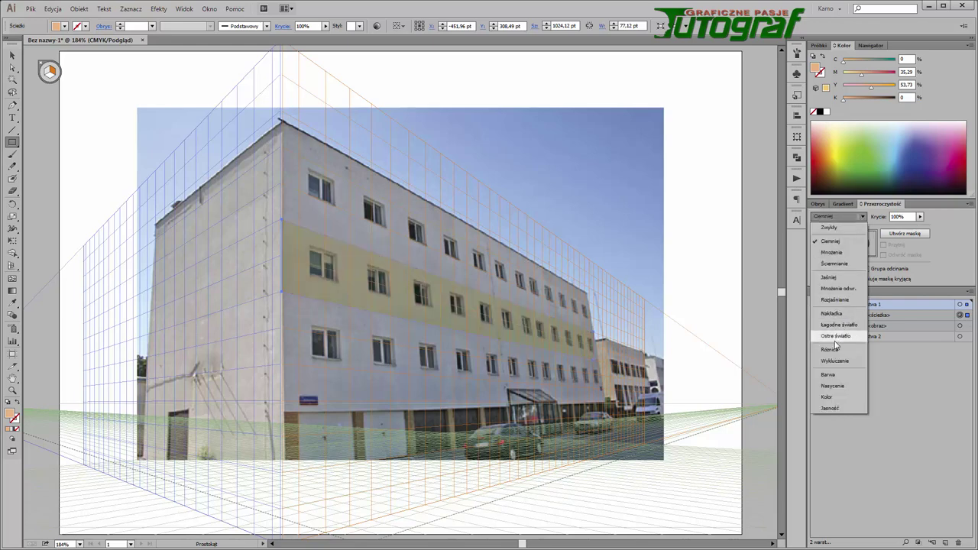
{"action": "left_click", "coordinate": [830, 313]}
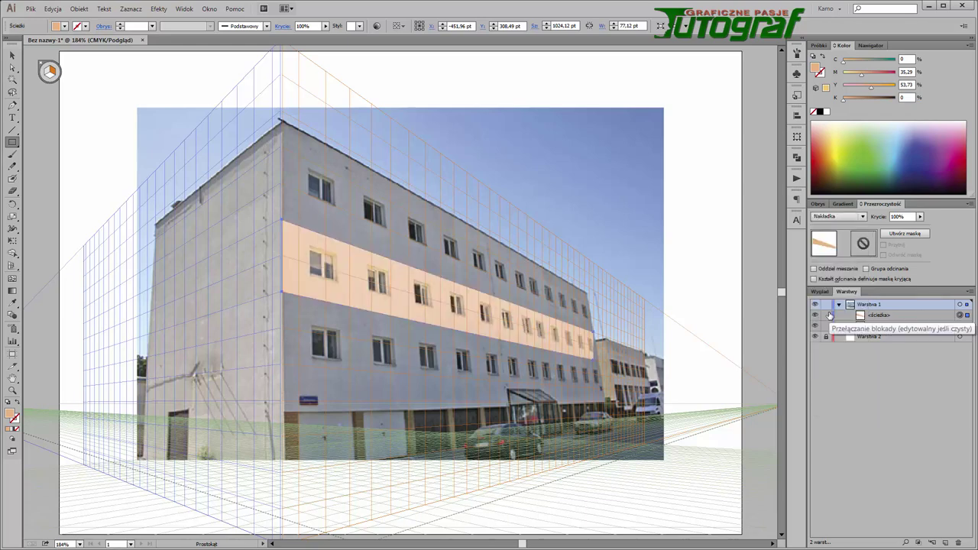
{"action": "left_click", "coordinate": [920, 219]}
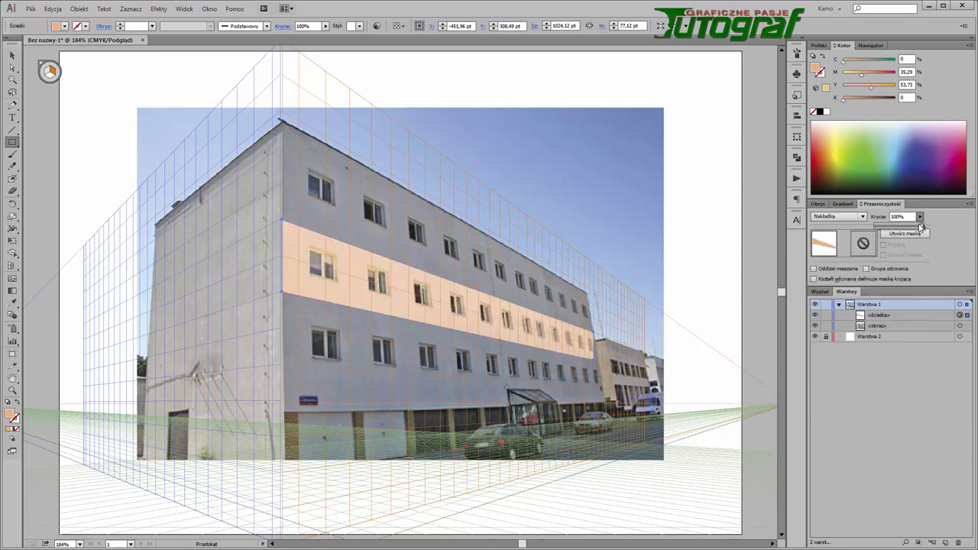
{"action": "left_click_drag", "start_coordinate": [922, 228], "coordinate": [900, 228]}
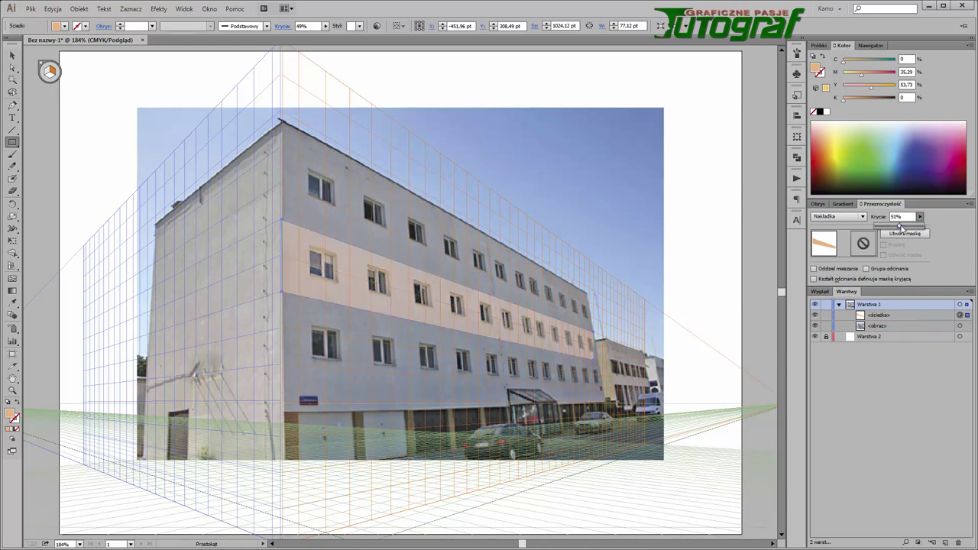
{"action": "left_click_drag", "start_coordinate": [902, 227], "coordinate": [905, 227]}
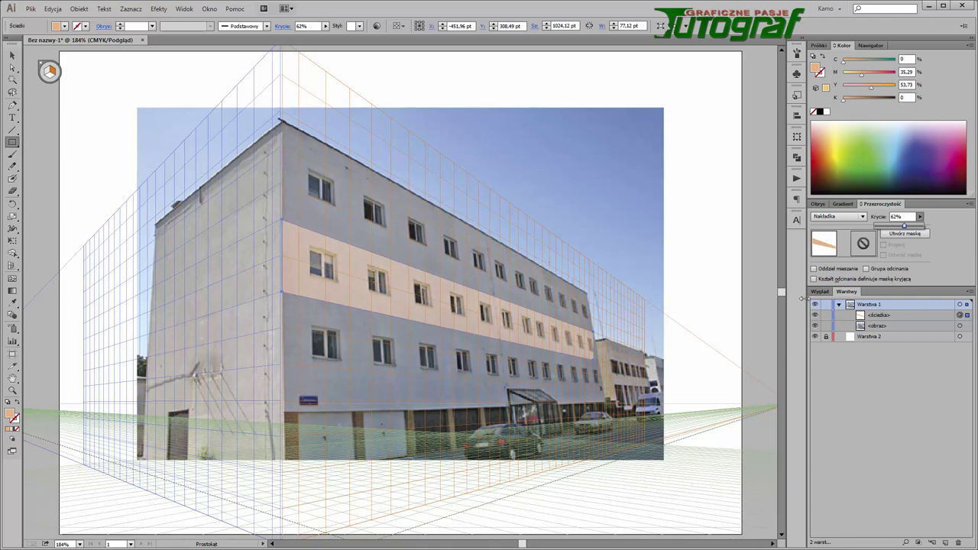
{"action": "left_click", "coordinate": [159, 8]}
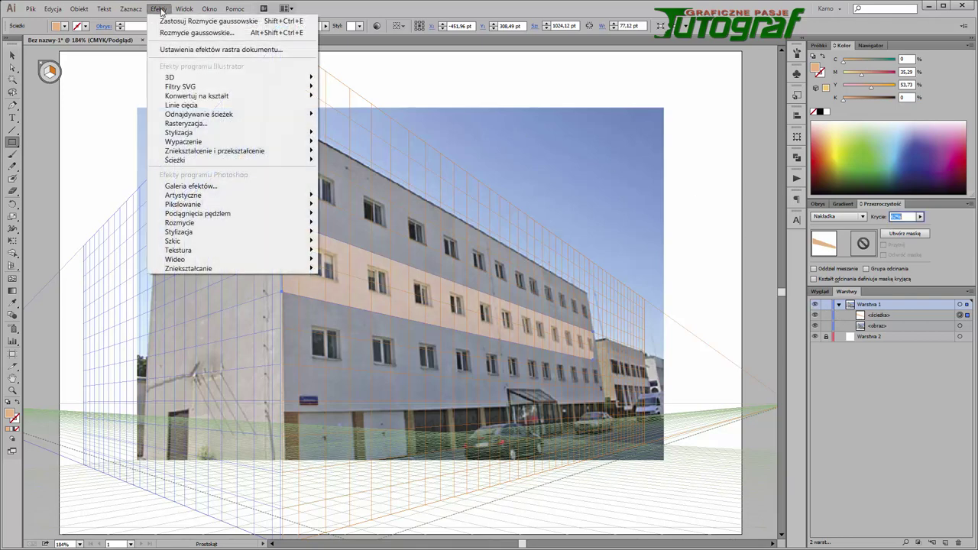
{"action": "mouse_move", "coordinate": [179, 222]}
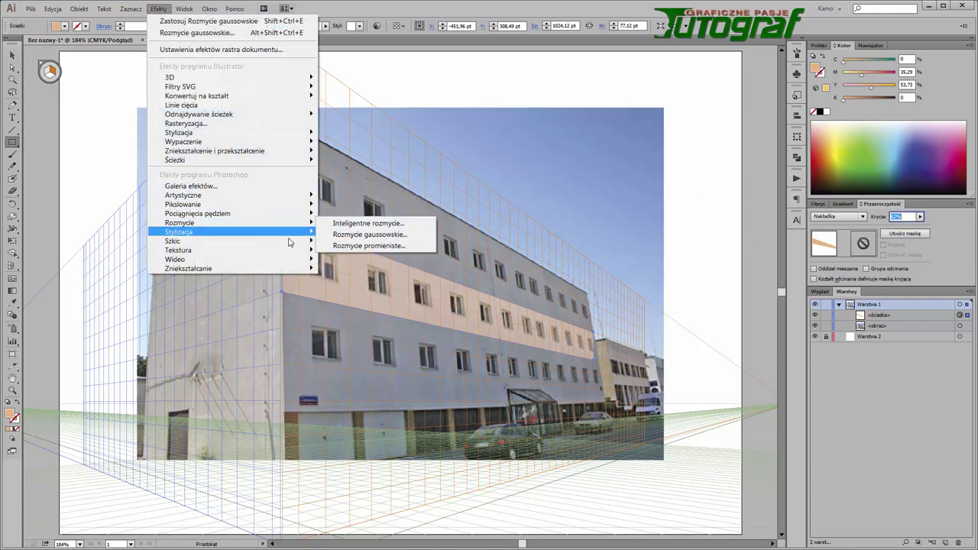
Step: Apply a 4.4 px Rozmycie gaussowskie blur to the band, then deselect it
{"action": "left_click", "coordinate": [349, 239]}
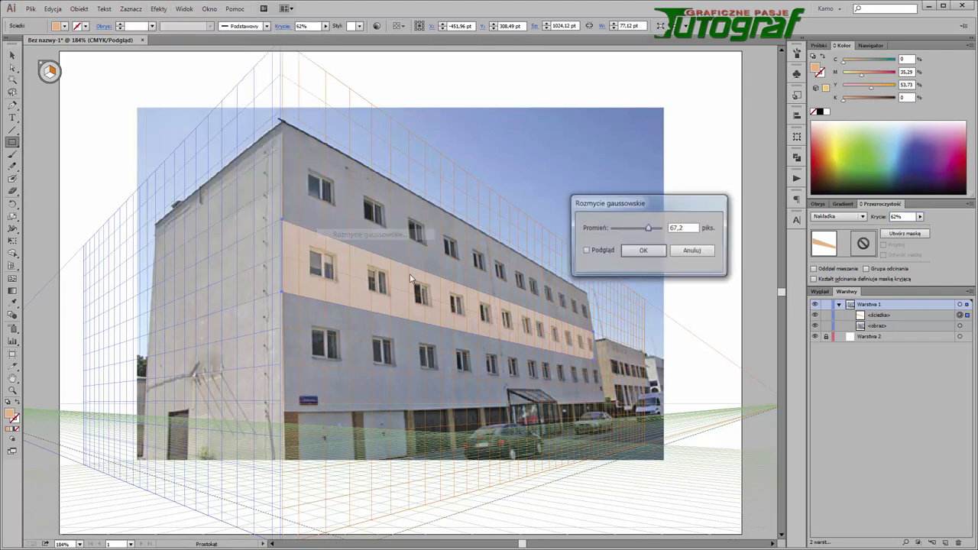
{"action": "left_click", "coordinate": [586, 250]}
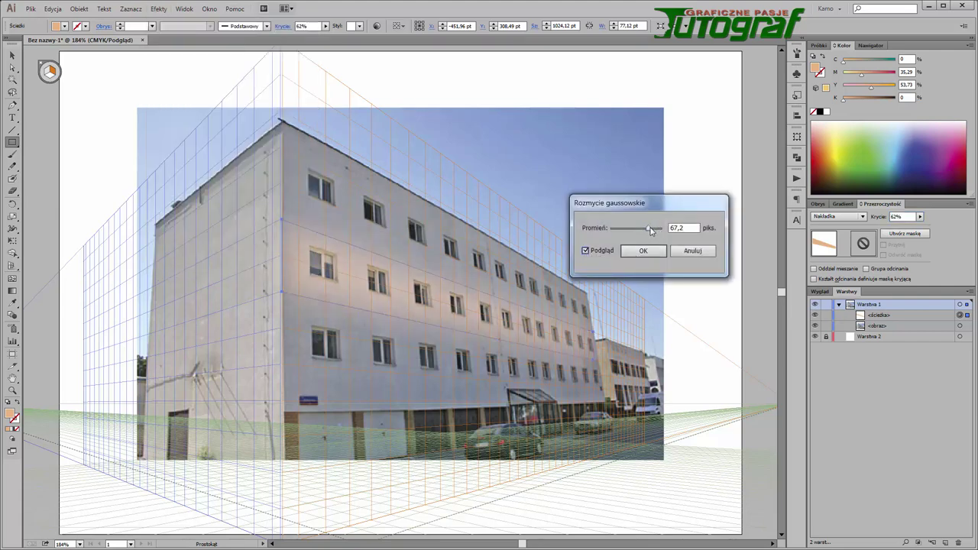
{"action": "left_click_drag", "start_coordinate": [648, 229], "coordinate": [622, 233]}
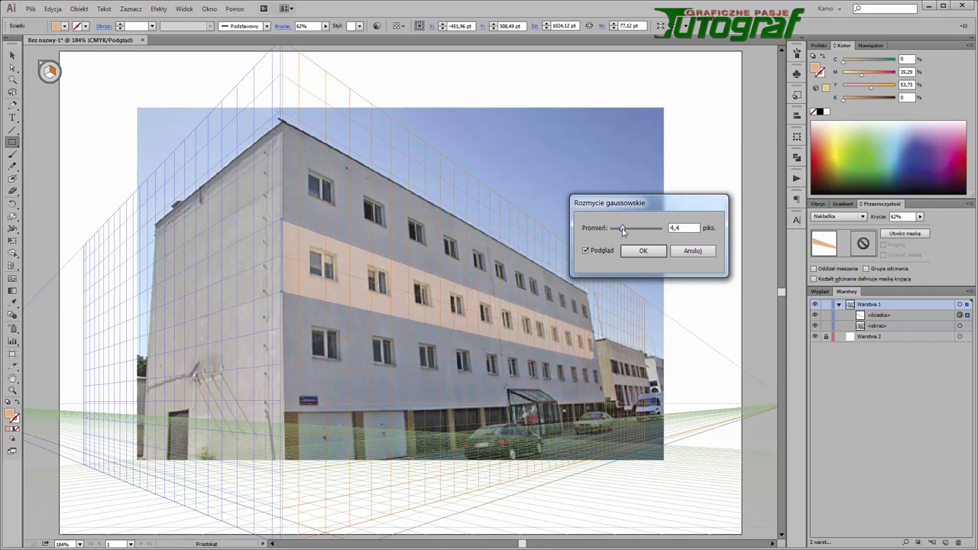
{"action": "left_click", "coordinate": [643, 251]}
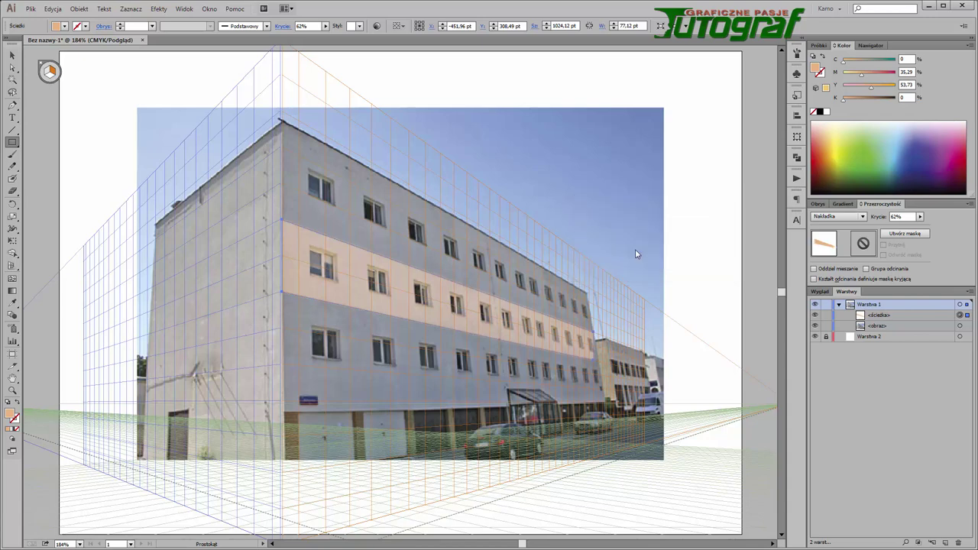
{"action": "left_click", "coordinate": [11, 55]}
{"action": "left_click", "coordinate": [84, 128]}
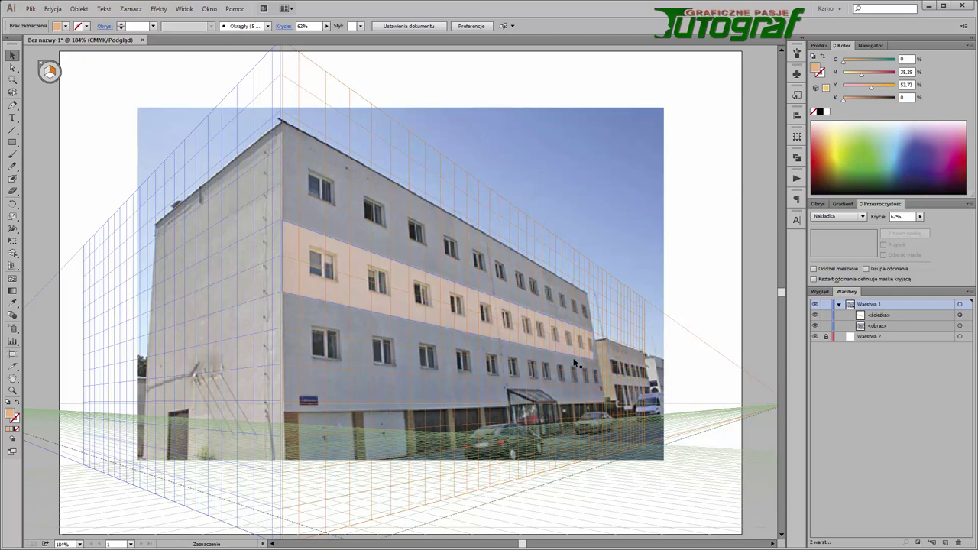
Step: Hide the perspective grid and zoom in on the band's right end at the building edge
{"action": "key", "text": "ctrl+plus"}
{"action": "key", "text": "ctrl+plus"}
{"action": "key", "text": "ctrl+plus"}
{"action": "scroll", "coordinate": [574, 363], "scroll_direction": "down", "scroll_amount": 2}
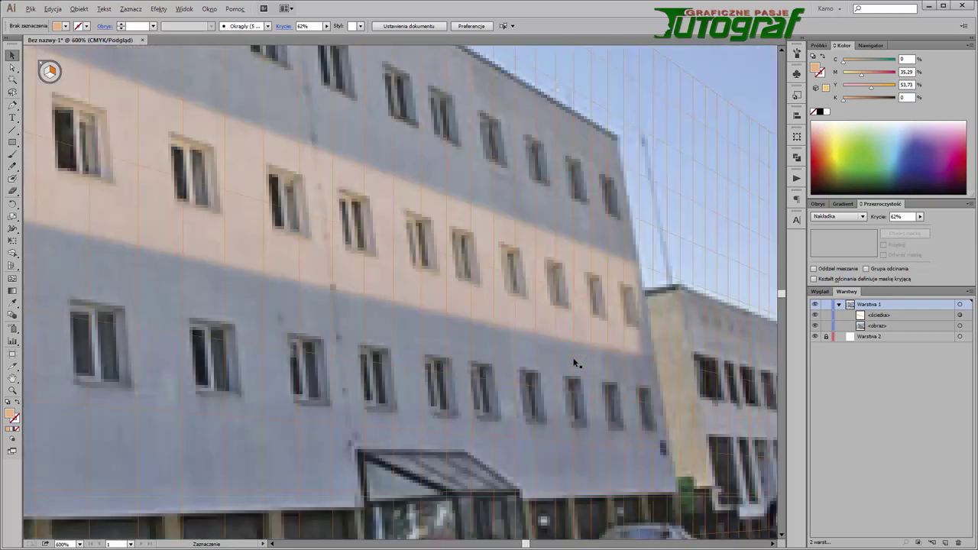
{"action": "scroll", "coordinate": [574, 363], "scroll_direction": "down", "scroll_amount": 3}
{"action": "scroll", "coordinate": [574, 363], "scroll_direction": "down", "scroll_amount": 1}
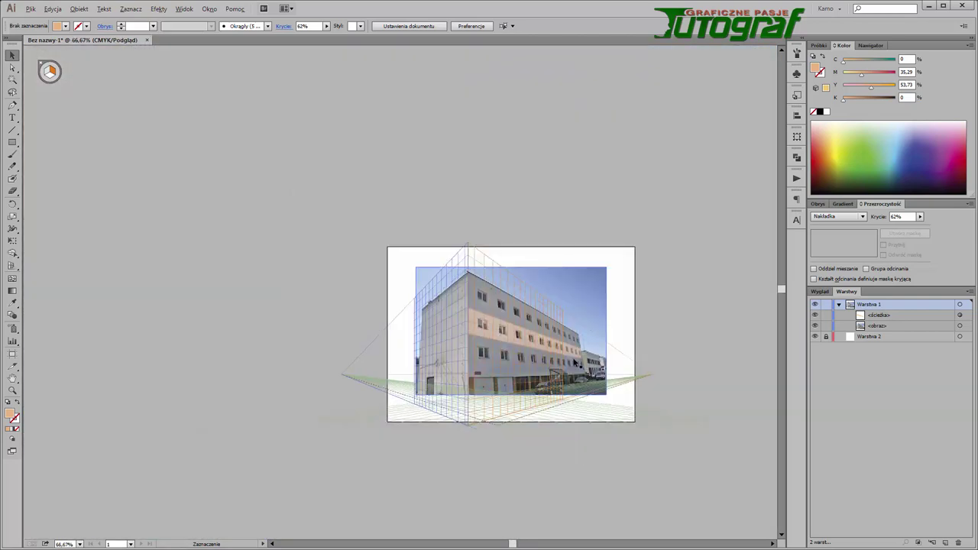
{"action": "scroll", "coordinate": [275, 220], "scroll_direction": "up", "scroll_amount": 3}
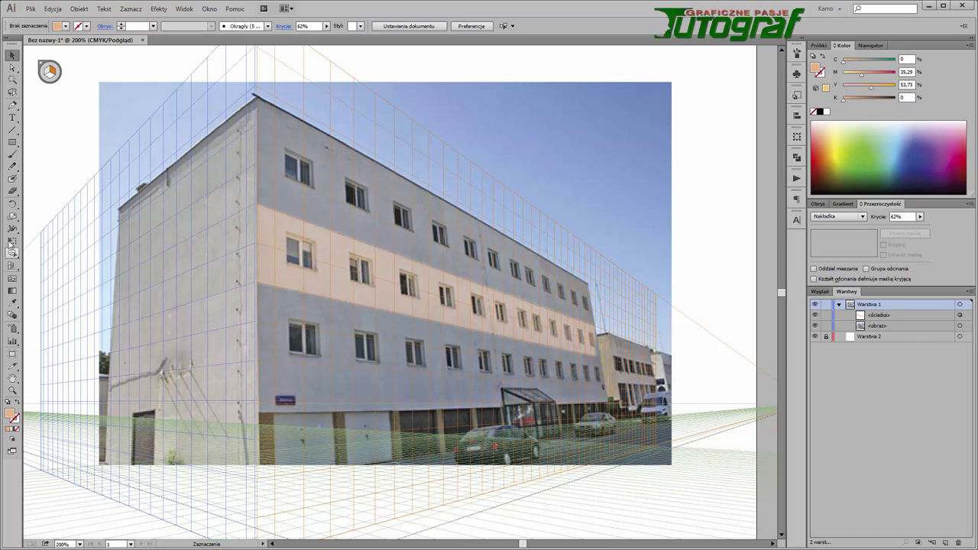
{"action": "left_click", "coordinate": [12, 267]}
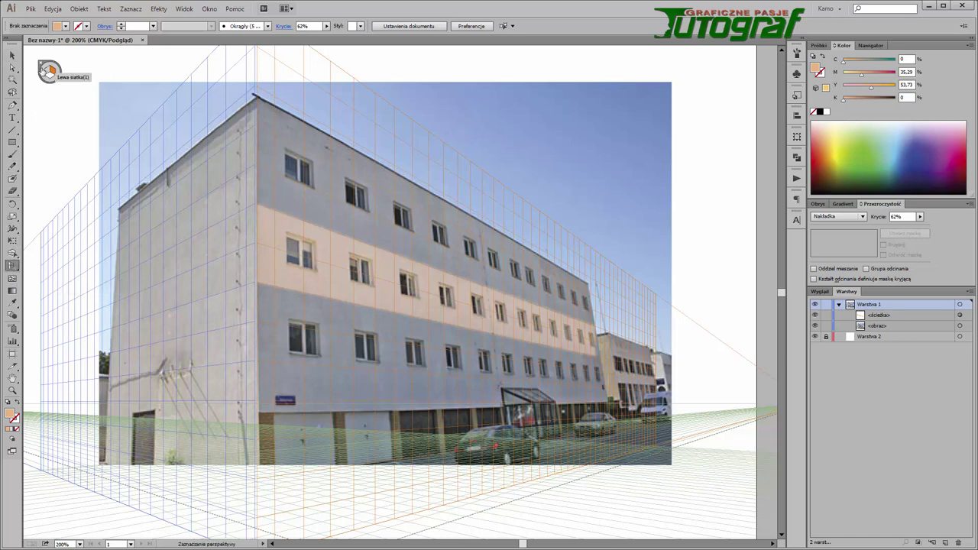
{"action": "left_click", "coordinate": [42, 65]}
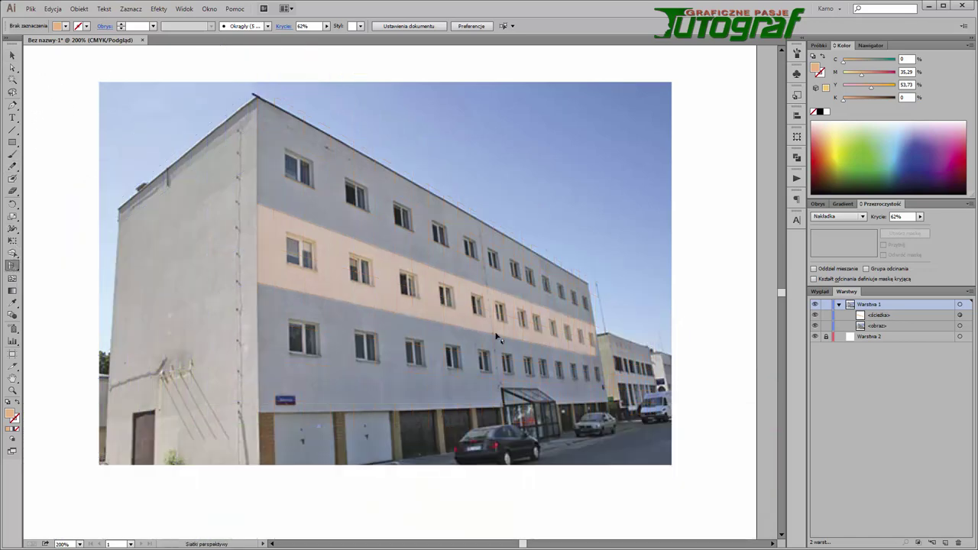
{"action": "key", "text": "ctrl+plus"}
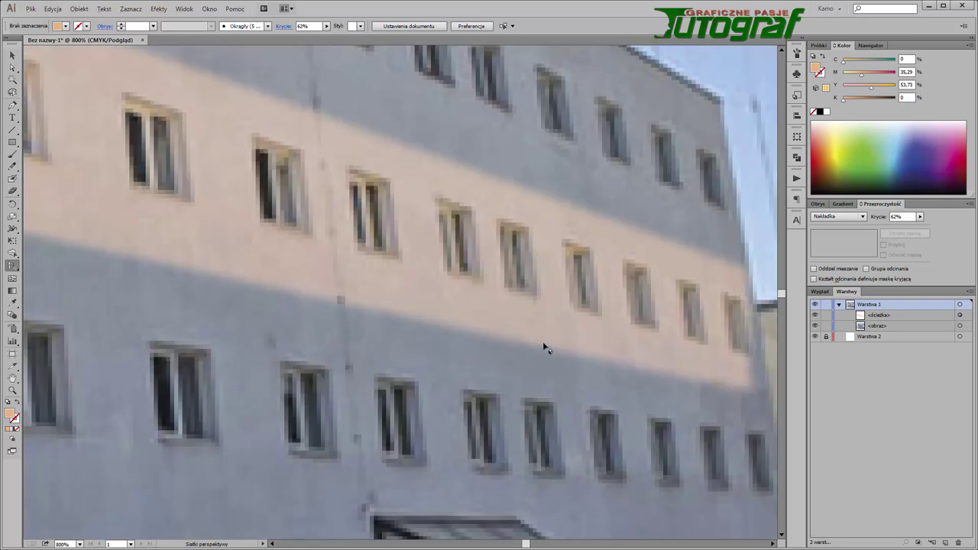
{"action": "mouse_move", "coordinate": [544, 347]}
{"action": "left_mouse_down"}
{"action": "mouse_move", "coordinate": [561, 345]}
{"action": "mouse_move", "coordinate": [362, 350]}
{"action": "mouse_move", "coordinate": [291, 370]}
{"action": "left_mouse_up"}
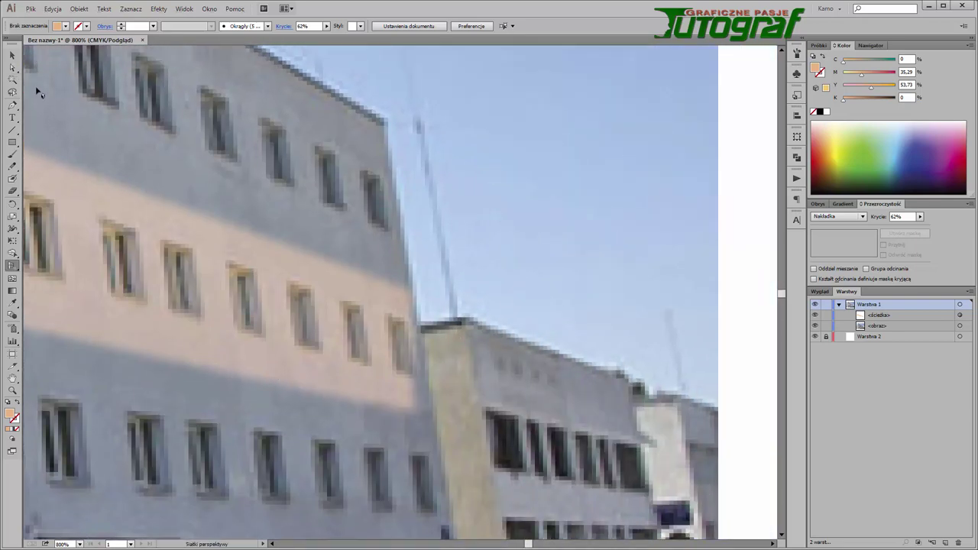
Step: Extend the band's lower-right corner out to the building's edge
{"action": "left_click", "coordinate": [12, 55]}
{"action": "left_click", "coordinate": [194, 252]}
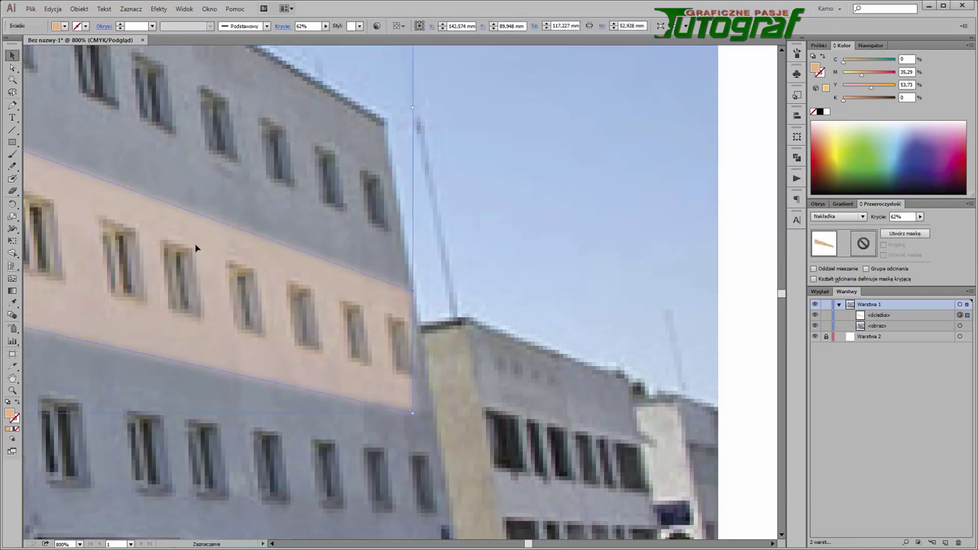
{"action": "left_click", "coordinate": [11, 67]}
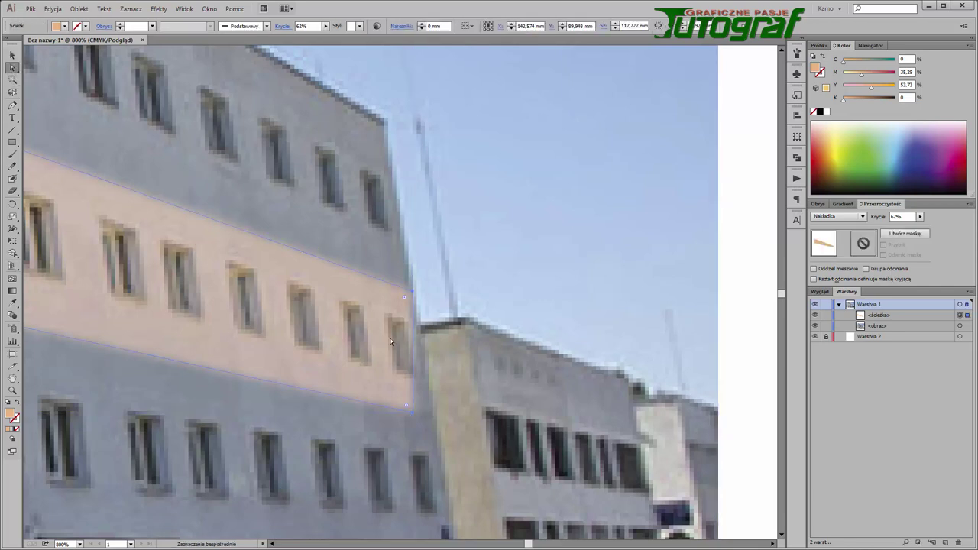
{"action": "left_click", "coordinate": [415, 419]}
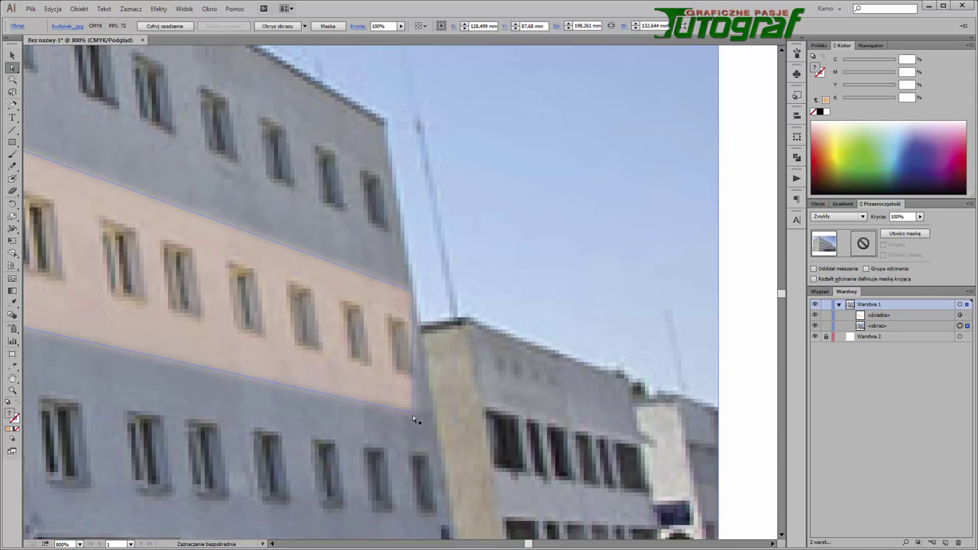
{"action": "left_click_drag", "start_coordinate": [412, 416], "coordinate": [434, 420]}
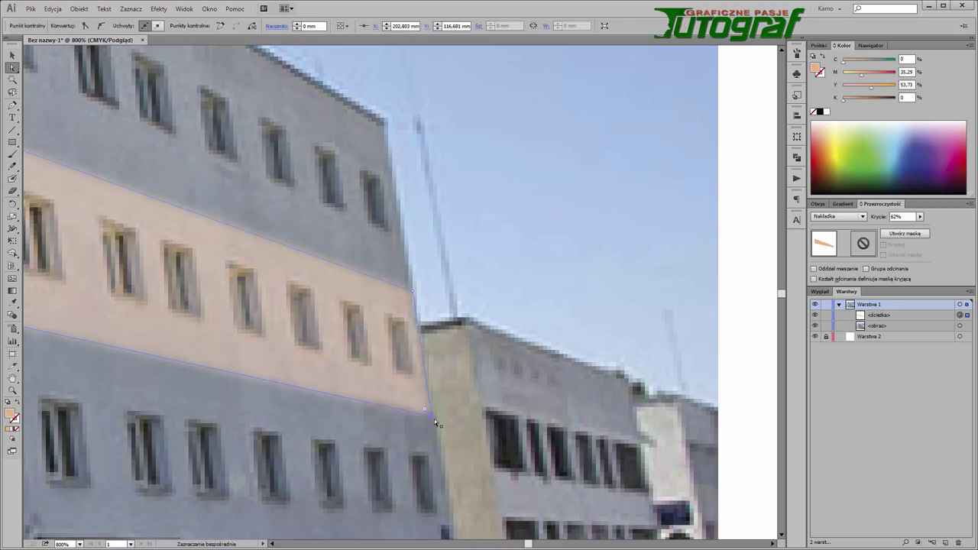
Step: Fit the artboard, deselect the band and show the perspective grid again
{"action": "key", "text": "ctrl+0"}
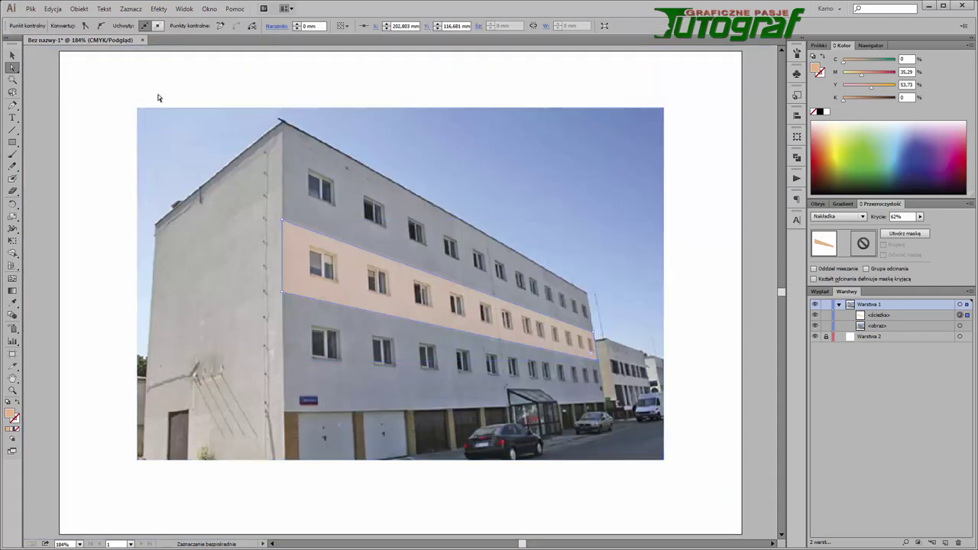
{"action": "left_click", "coordinate": [12, 55]}
{"action": "left_click", "coordinate": [74, 115]}
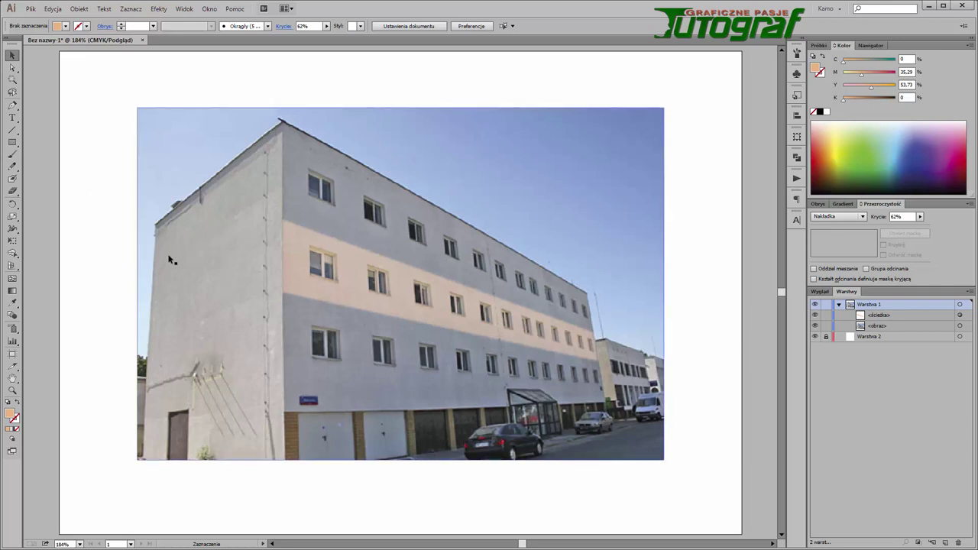
{"action": "left_click", "coordinate": [16, 268]}
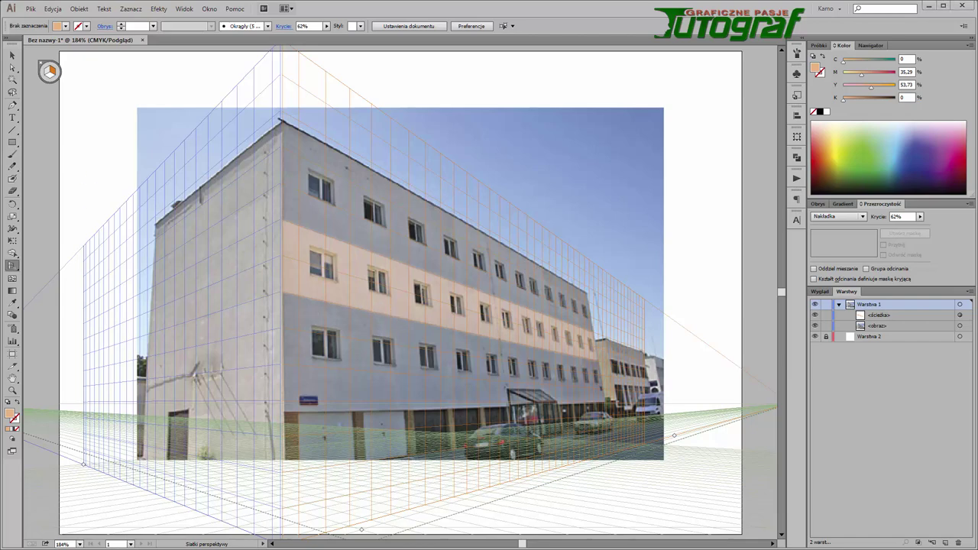
Step: Place the Widok.jpg mountain photo, then move and shrink it in the artboard's upper right
{"action": "left_click_drag", "start_coordinate": [175, 262], "coordinate": [482, 99]}
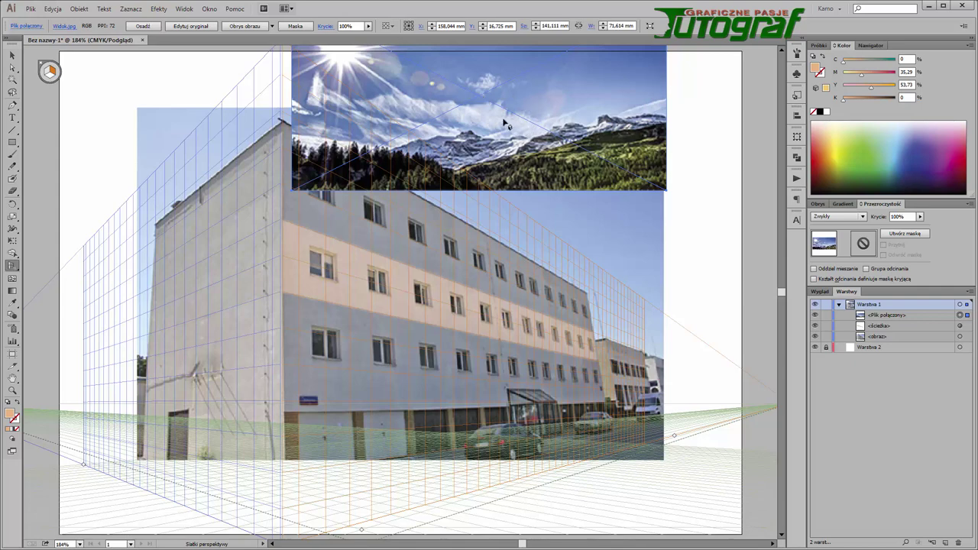
{"action": "left_click", "coordinate": [13, 57]}
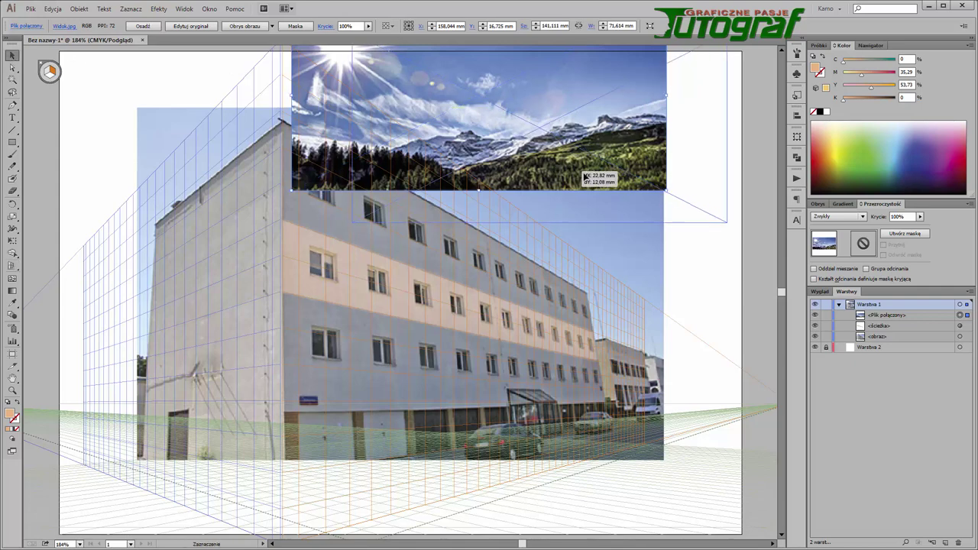
{"action": "left_click_drag", "start_coordinate": [565, 169], "coordinate": [640, 206]}
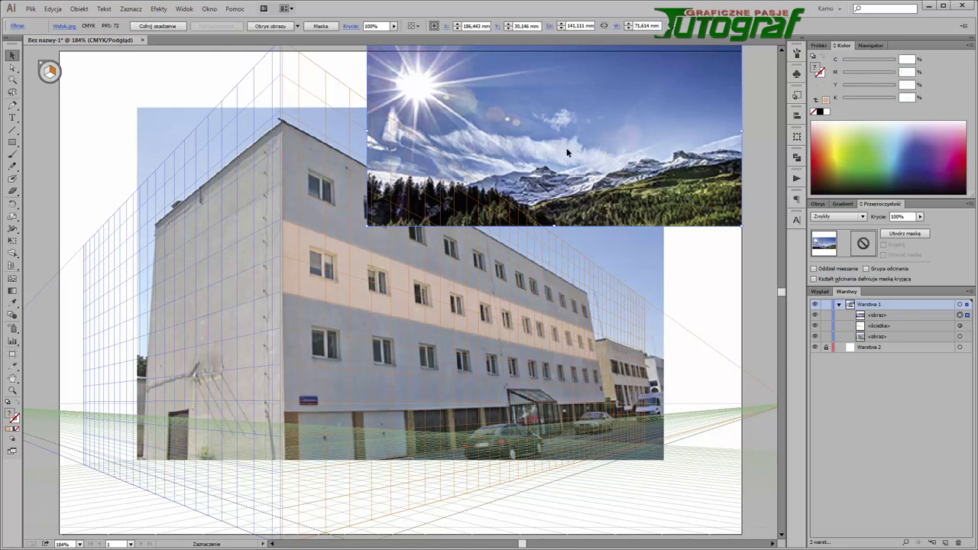
{"action": "left_click_drag", "start_coordinate": [566, 147], "coordinate": [550, 178]}
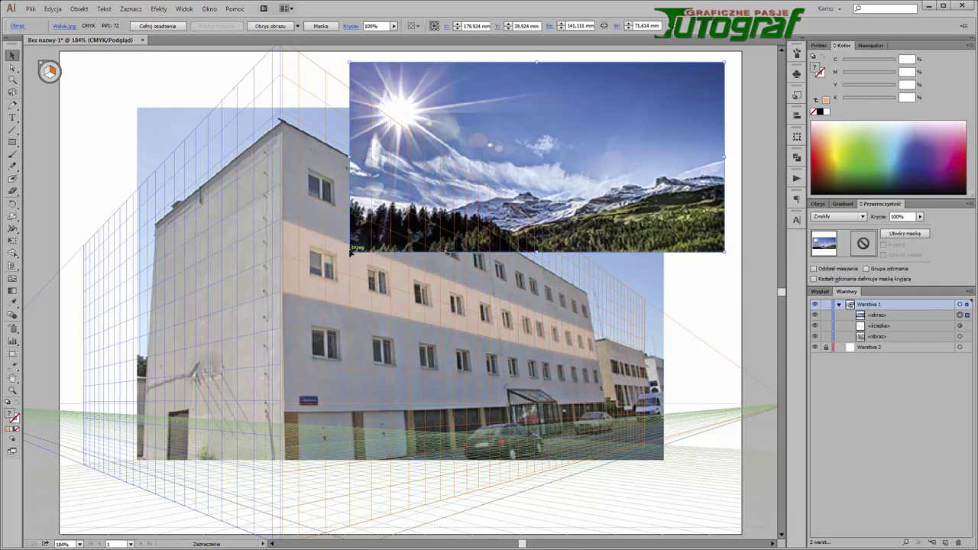
{"action": "left_click_drag", "start_coordinate": [350, 252], "coordinate": [403, 199]}
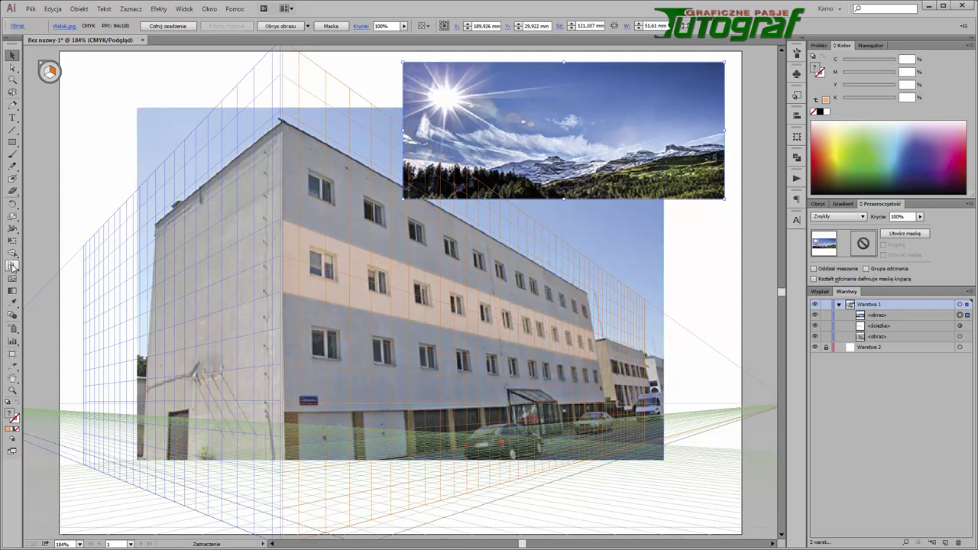
{"action": "left_click_drag", "start_coordinate": [12, 265], "coordinate": [40, 283]}
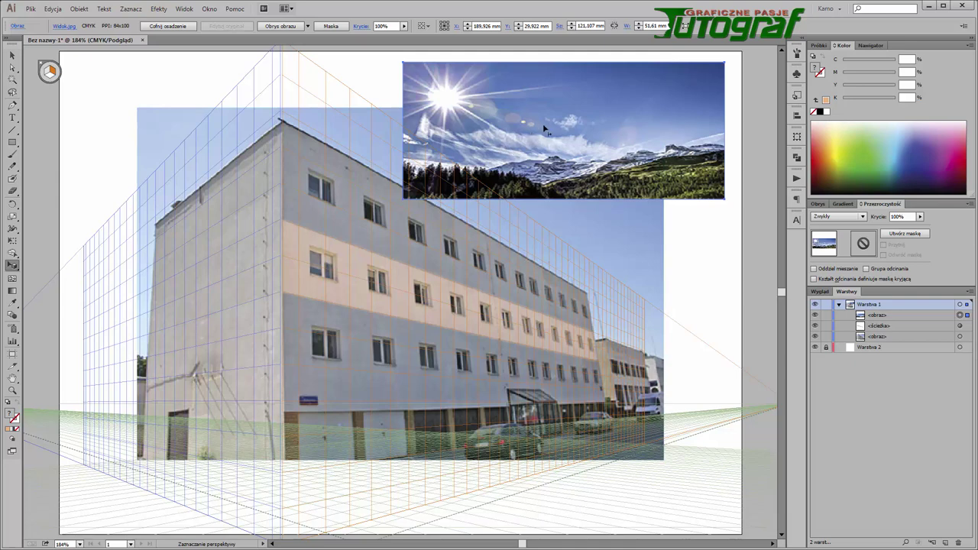
Step: Image-trace the mountain photo with the High Fidelity Photo preset and expand it into vector paths
{"action": "left_click", "coordinate": [279, 26]}
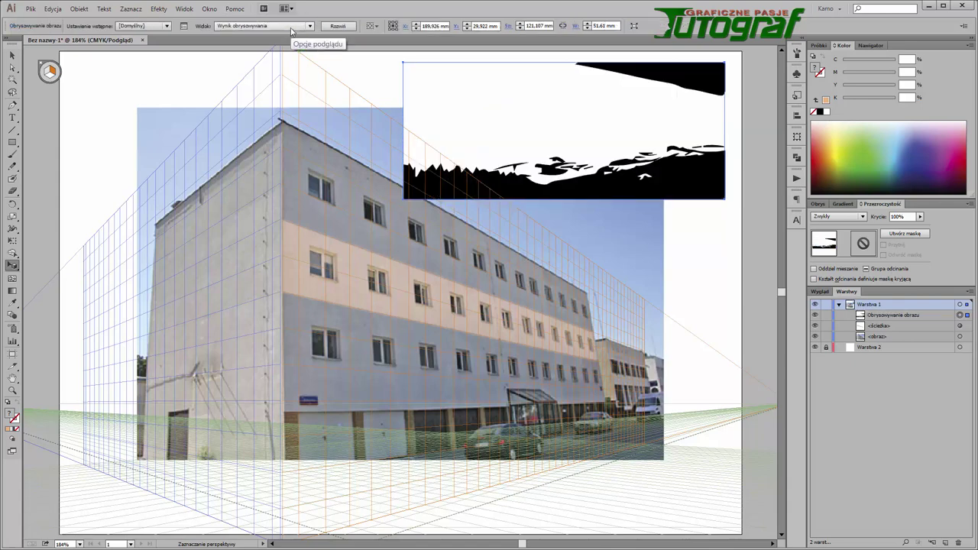
{"action": "key", "text": "ctrl+z"}
{"action": "left_click", "coordinate": [321, 26]}
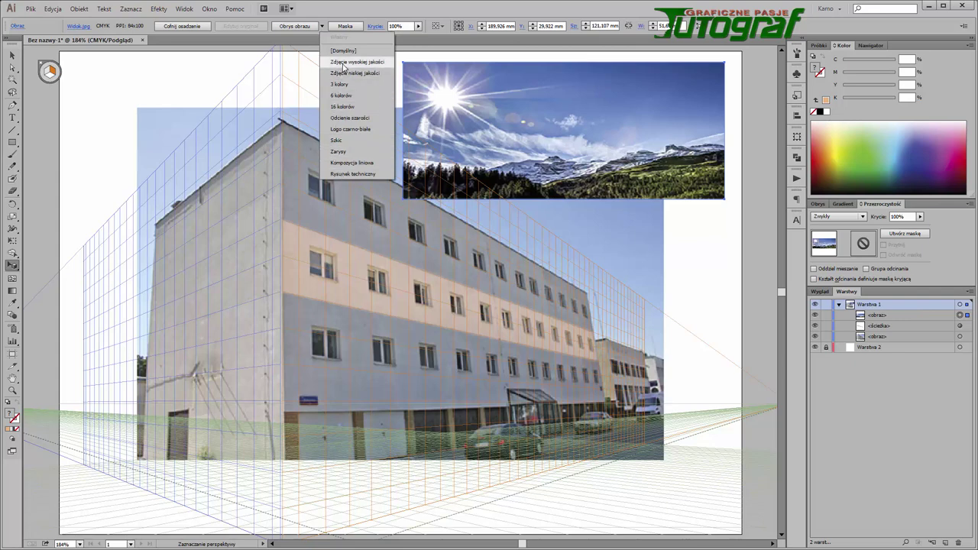
{"action": "left_click", "coordinate": [343, 68]}
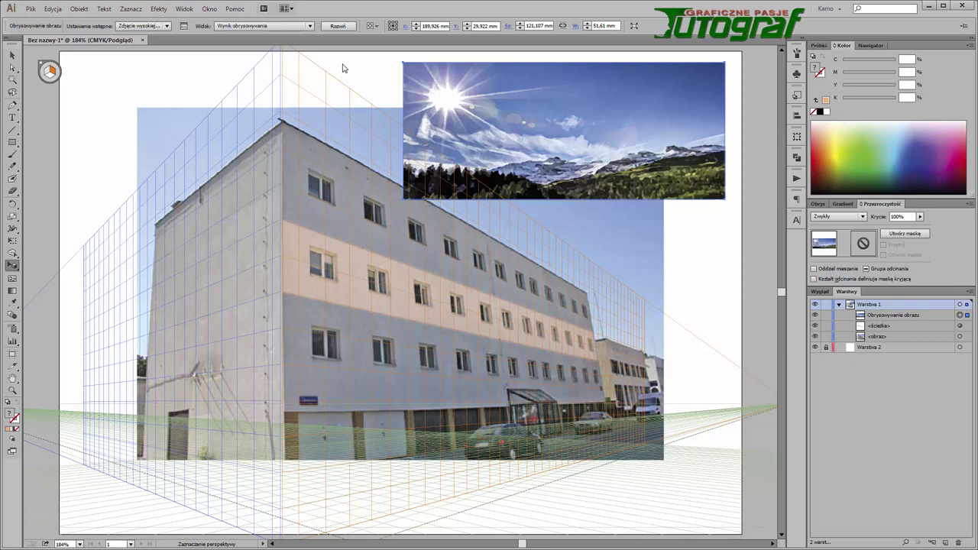
{"action": "left_click", "coordinate": [337, 26]}
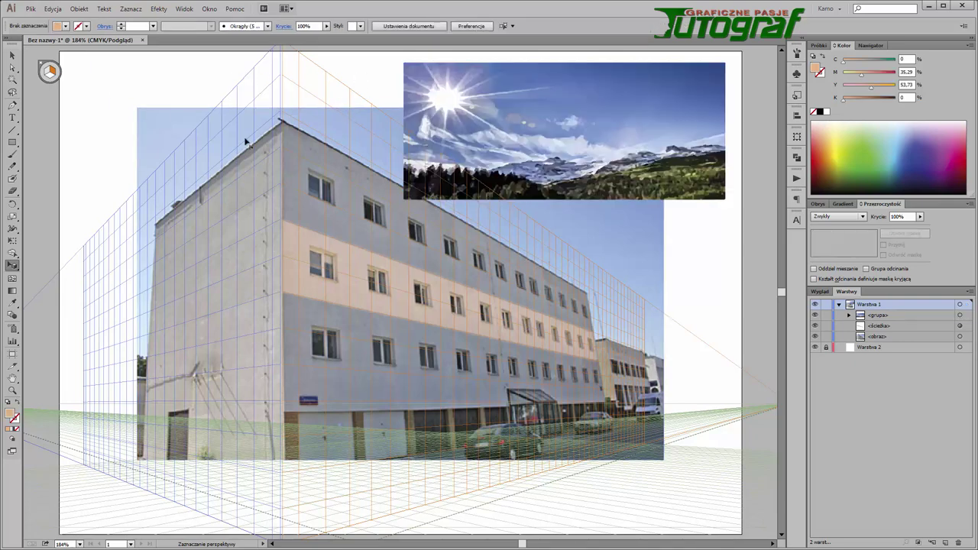
Step: Drag the traced mountain group onto the left wall's perspective plane
{"action": "mouse_move", "coordinate": [568, 126]}
{"action": "left_mouse_down"}
{"action": "mouse_move", "coordinate": [505, 170]}
{"action": "mouse_move", "coordinate": [473, 147]}
{"action": "mouse_move", "coordinate": [546, 129]}
{"action": "left_mouse_up"}
{"action": "key", "text": "ctrl+z"}
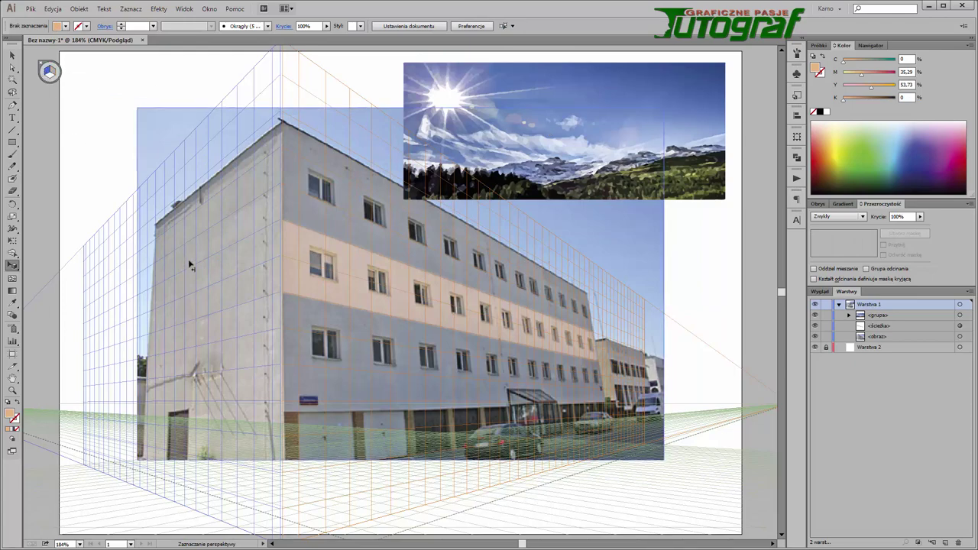
{"action": "left_click_drag", "start_coordinate": [489, 181], "coordinate": [221, 275]}
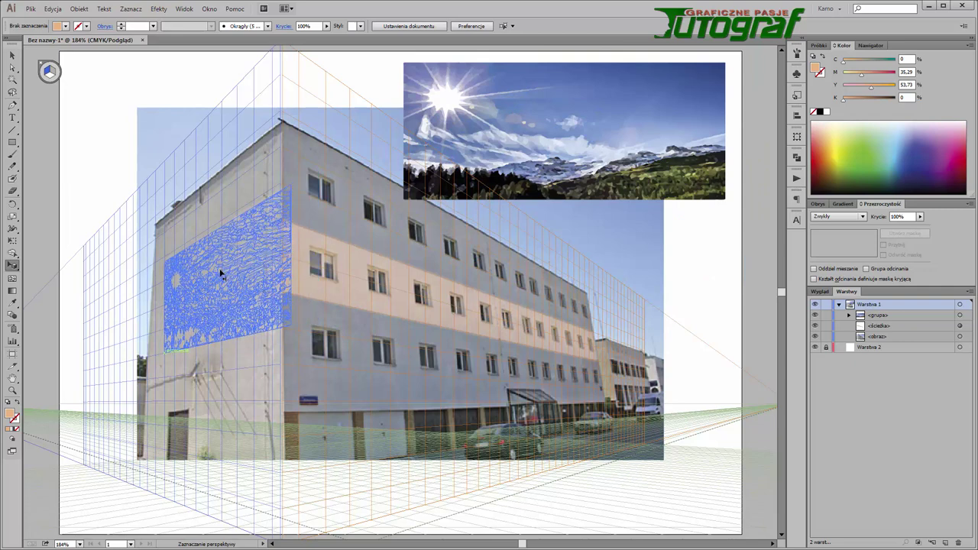
{"action": "left_click_drag", "start_coordinate": [213, 272], "coordinate": [211, 273]}
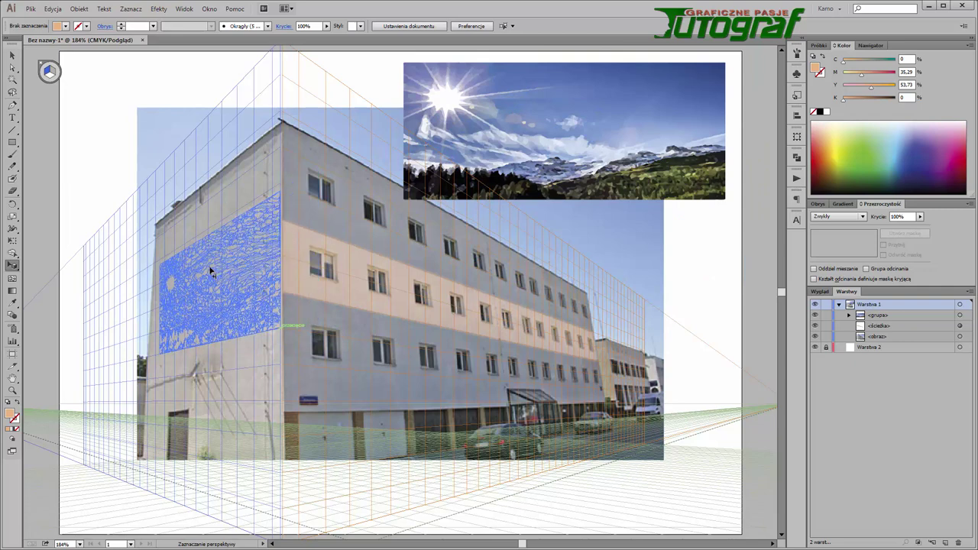
{"action": "left_click_drag", "start_coordinate": [212, 273], "coordinate": [209, 292]}
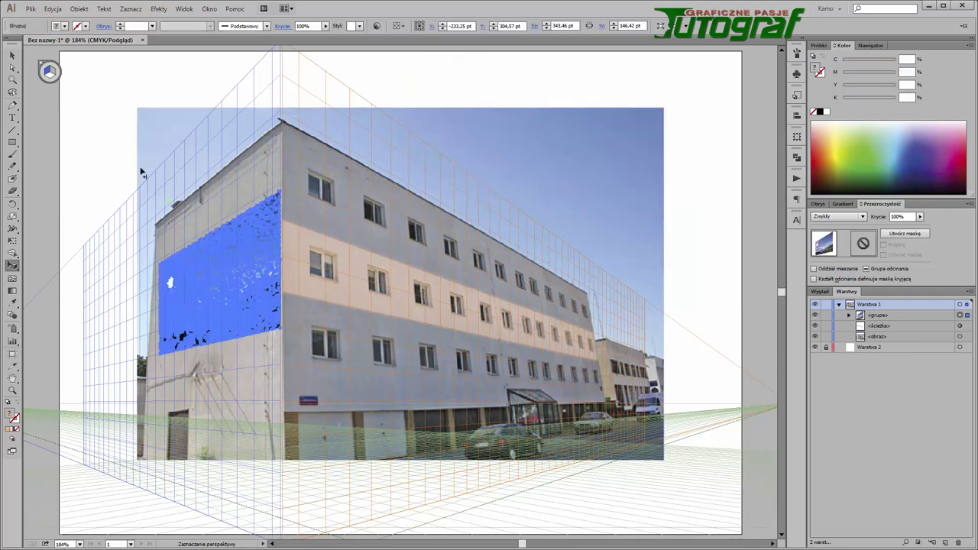
{"action": "left_click", "coordinate": [107, 155]}
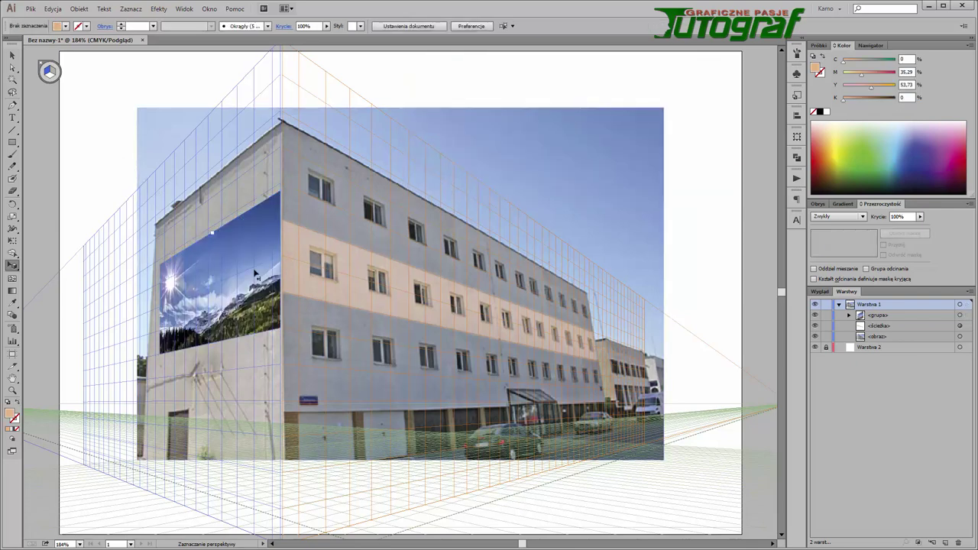
Step: Reposition the mural slightly higher up the left wall
{"action": "left_click", "coordinate": [248, 314]}
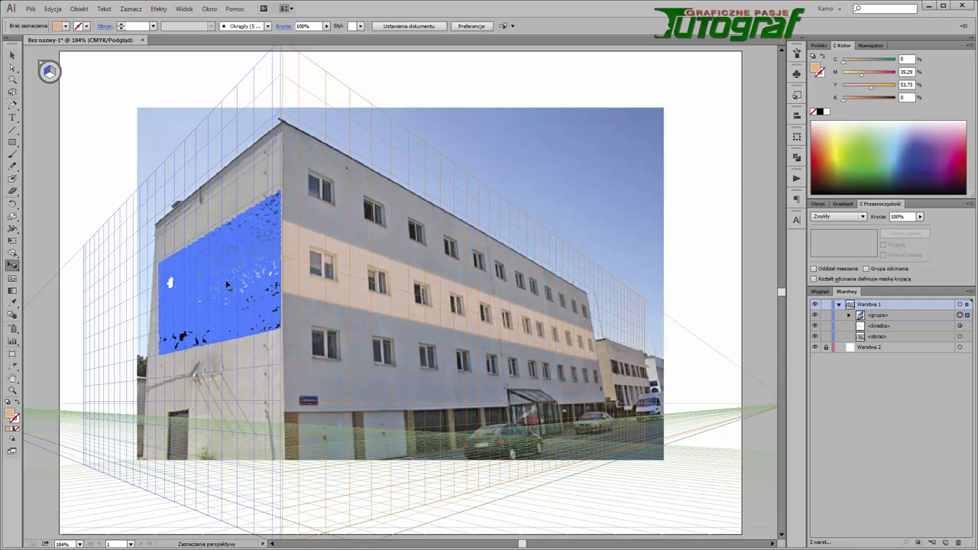
{"action": "left_click_drag", "start_coordinate": [228, 291], "coordinate": [234, 311]}
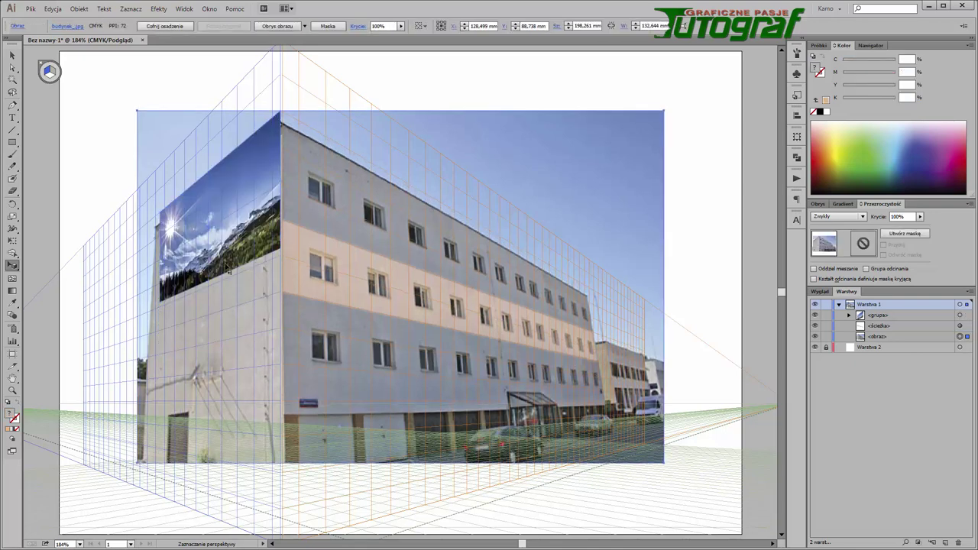
{"action": "key", "text": "Up"}
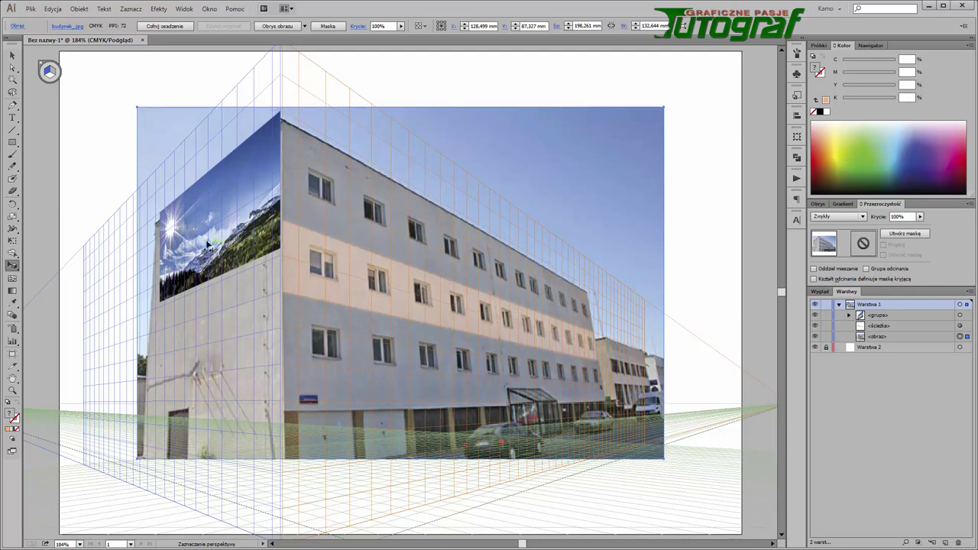
{"action": "left_click", "coordinate": [214, 253]}
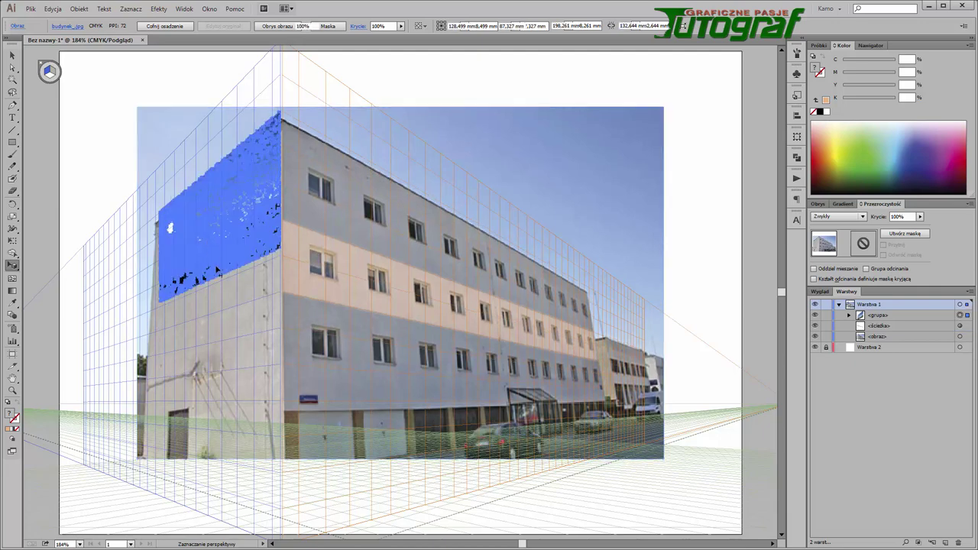
{"action": "left_click", "coordinate": [79, 183]}
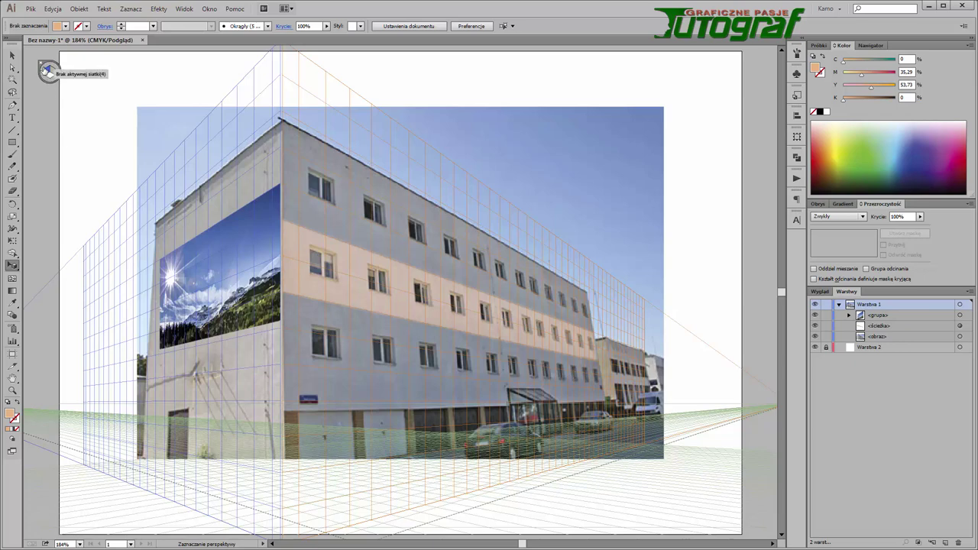
Step: Hide the perspective grid, zoom to the mural, and draw a thin peach strip along its left edge
{"action": "left_click", "coordinate": [42, 64]}
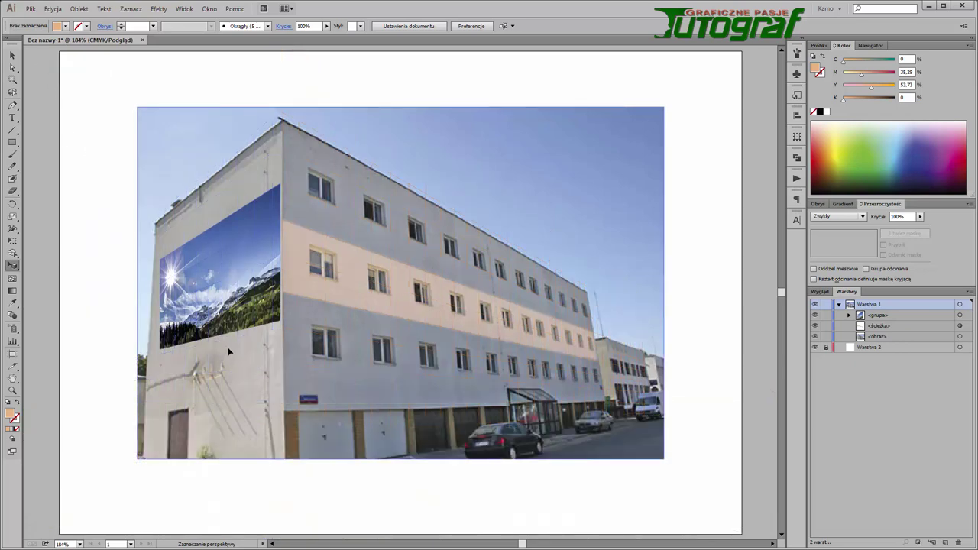
{"action": "scroll", "coordinate": [157, 238], "scroll_direction": "up", "scroll_amount": 3}
{"action": "left_click_drag", "start_coordinate": [327, 285], "coordinate": [346, 291]}
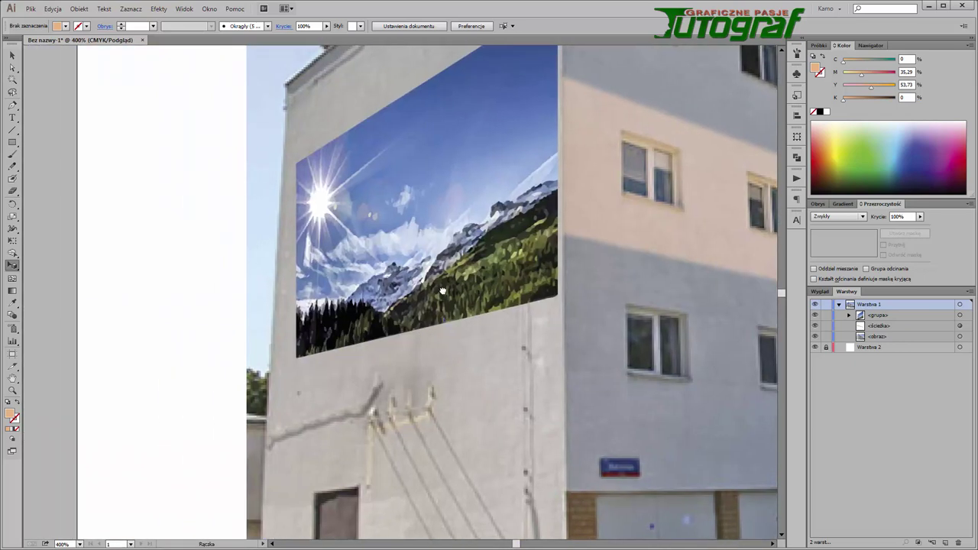
{"action": "left_click_drag", "start_coordinate": [154, 273], "coordinate": [367, 295]}
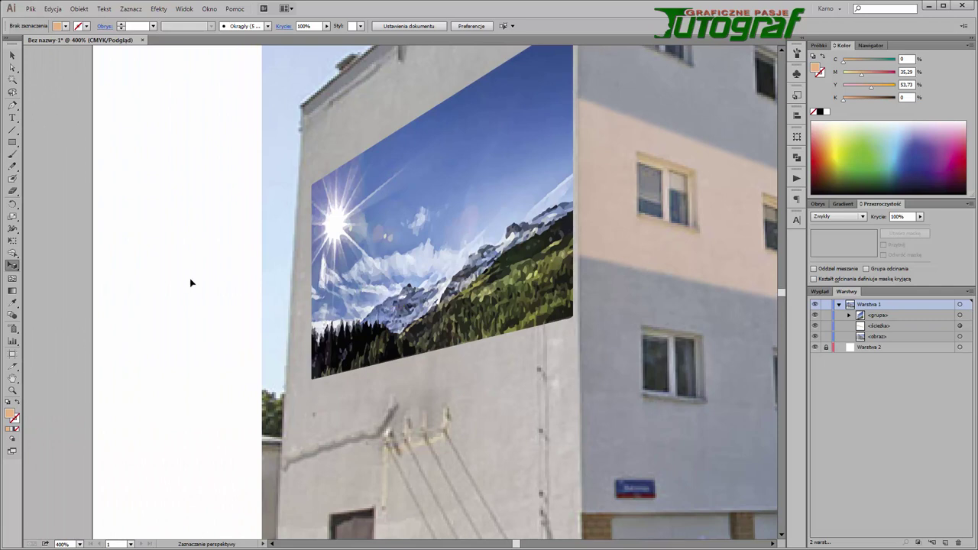
{"action": "left_click", "coordinate": [12, 105]}
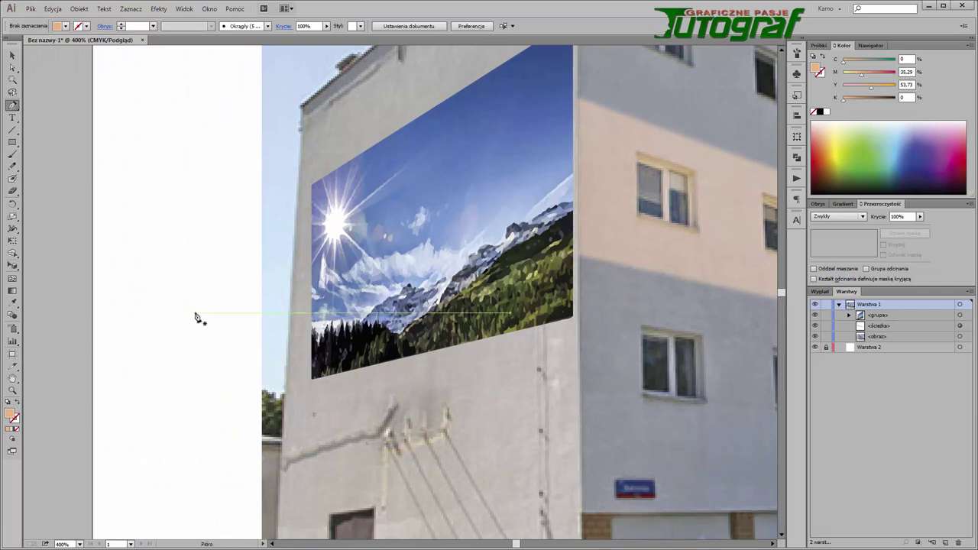
{"action": "left_click", "coordinate": [312, 379]}
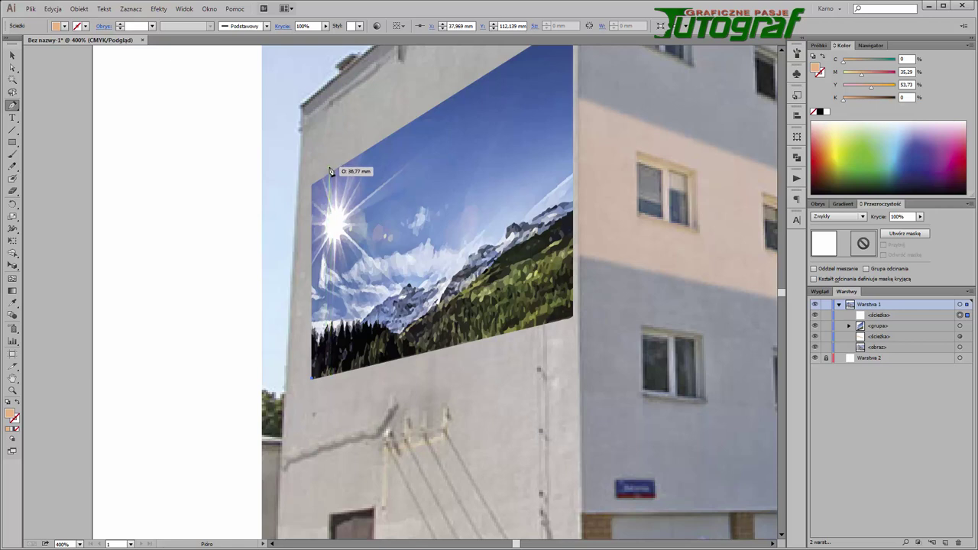
{"action": "left_click_drag", "start_coordinate": [326, 169], "coordinate": [281, 181]}
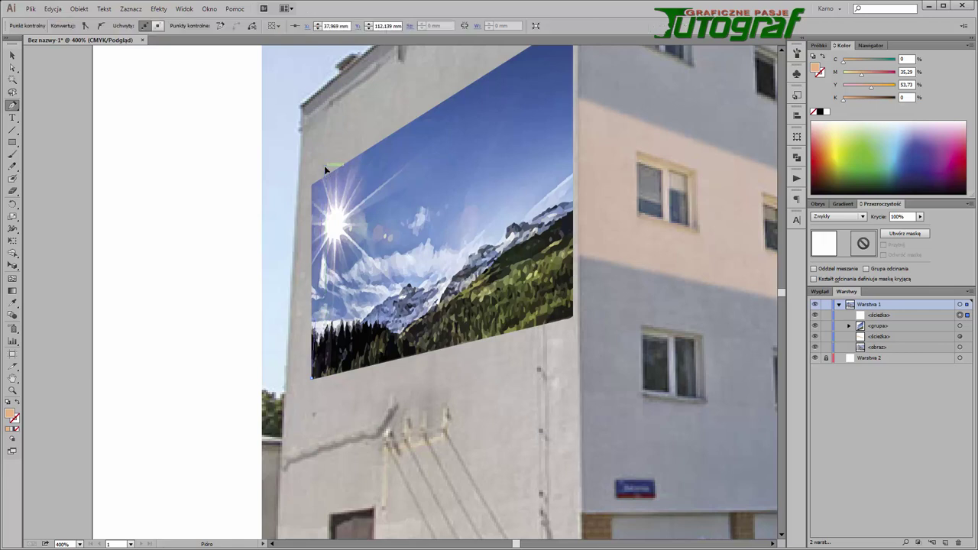
{"action": "left_click", "coordinate": [311, 377]}
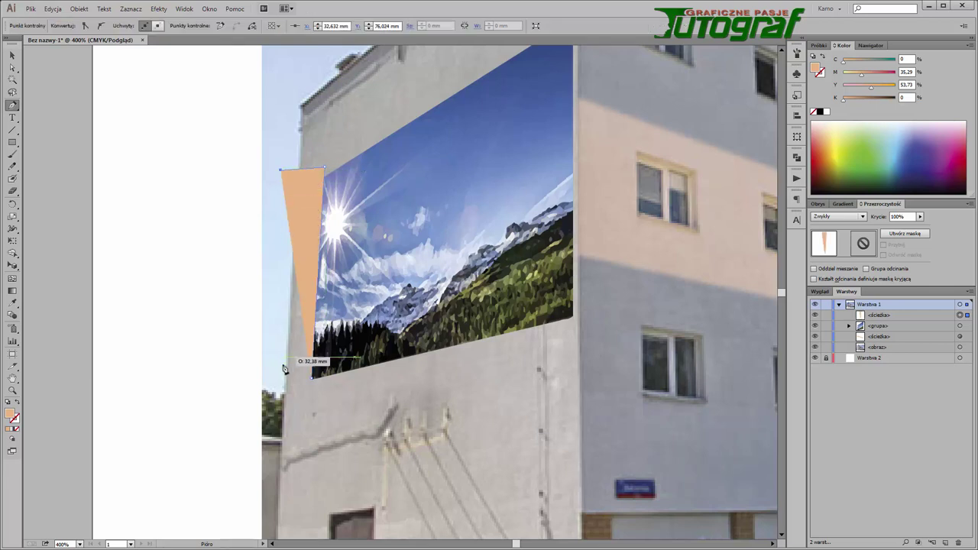
{"action": "left_click", "coordinate": [275, 374]}
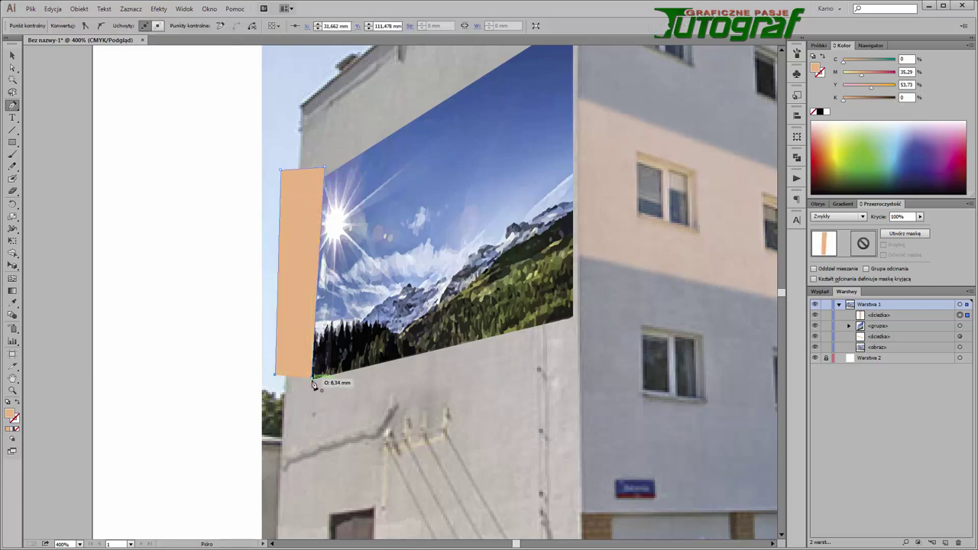
Step: Try clipping the mountain image to the peach strip, then undo the clipping mask
{"action": "left_click", "coordinate": [13, 55]}
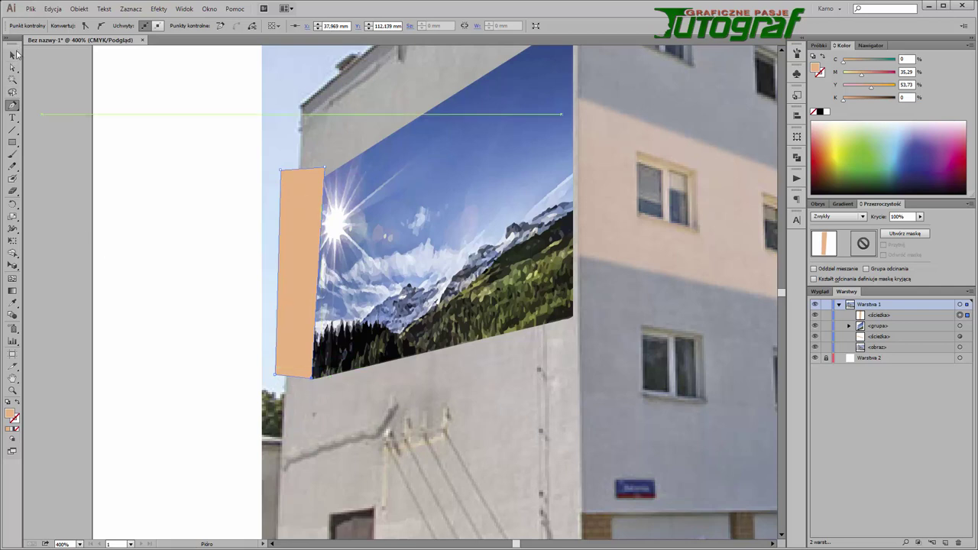
{"action": "left_click", "coordinate": [439, 269], "text": "shift"}
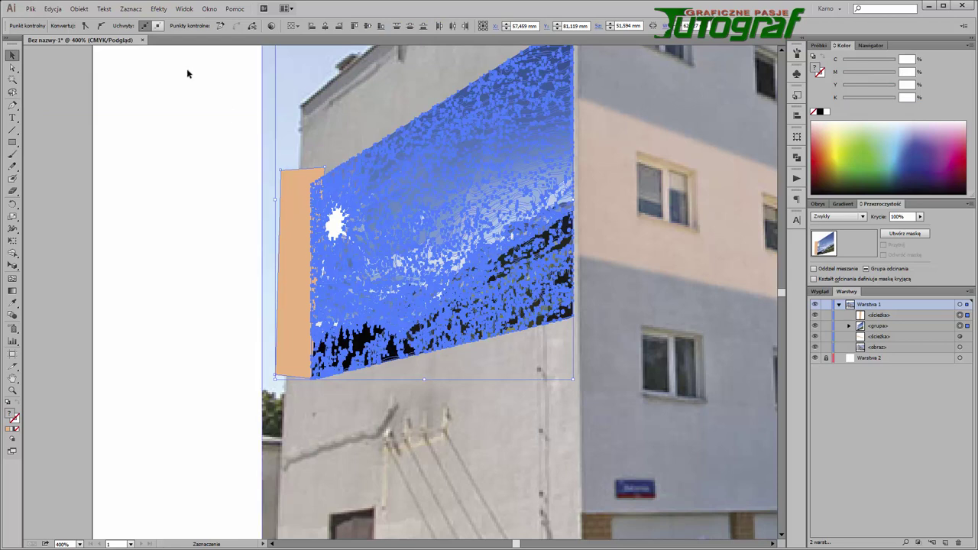
{"action": "left_click", "coordinate": [79, 9]}
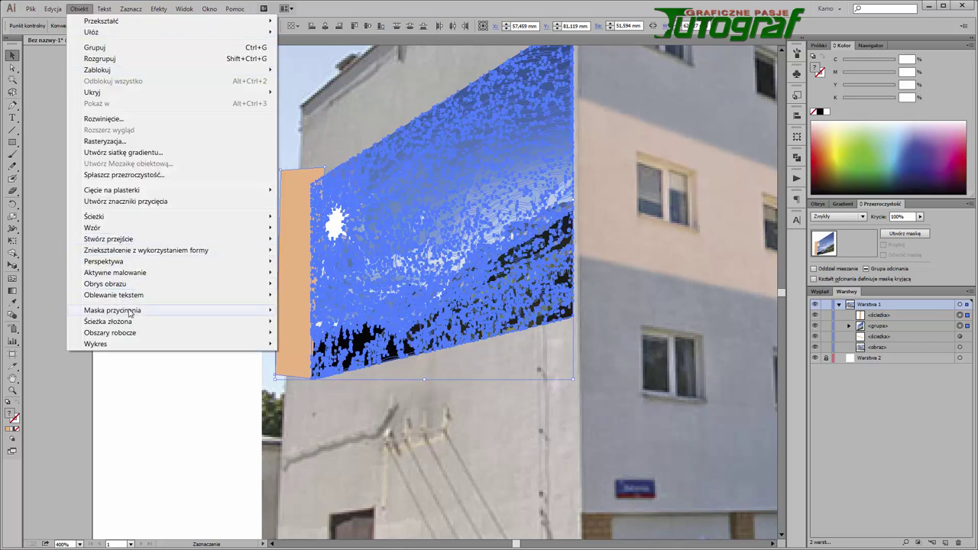
{"action": "left_click", "coordinate": [294, 311]}
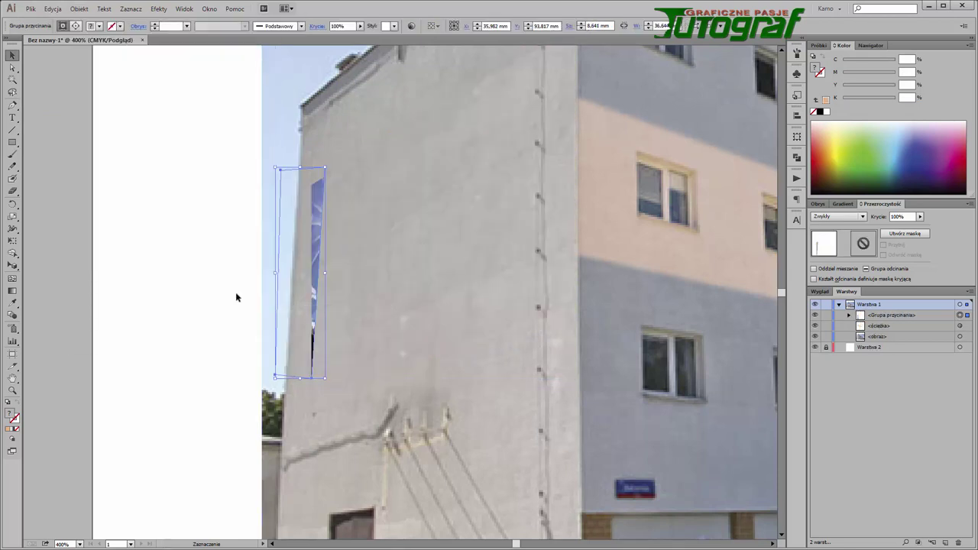
{"action": "key", "text": "a"}
{"action": "key", "text": "ctrl+z"}
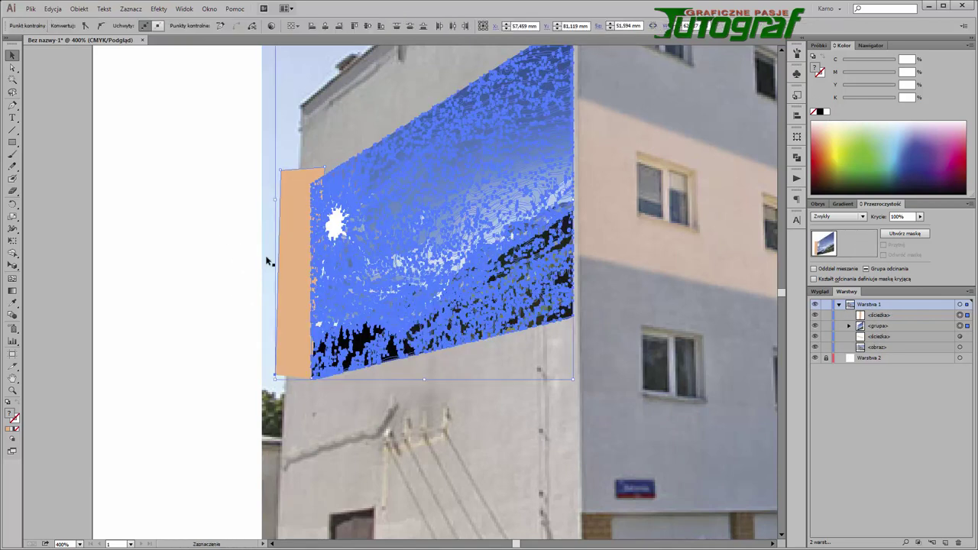
Step: Select the peach strip on its own and delete it
{"action": "left_click", "coordinate": [280, 283]}
{"action": "key", "text": "v"}
{"action": "left_click", "coordinate": [283, 292]}
{"action": "left_click", "coordinate": [283, 291]}
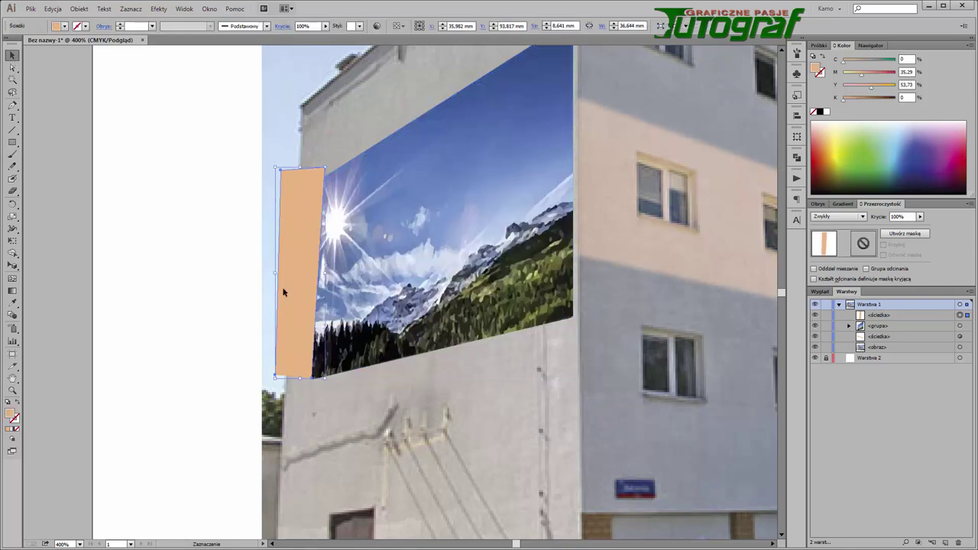
{"action": "key", "text": "a"}
{"action": "left_click", "coordinate": [282, 291]}
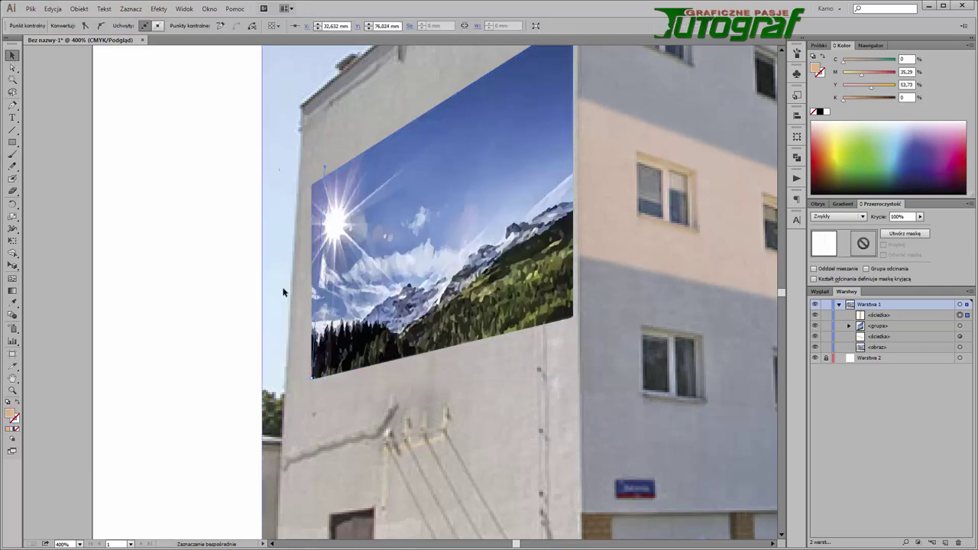
Step: Trace a four-cornered shape with the Pen tool along the left wall's edges
{"action": "scroll", "coordinate": [430, 219], "scroll_direction": "up", "scroll_amount": 3}
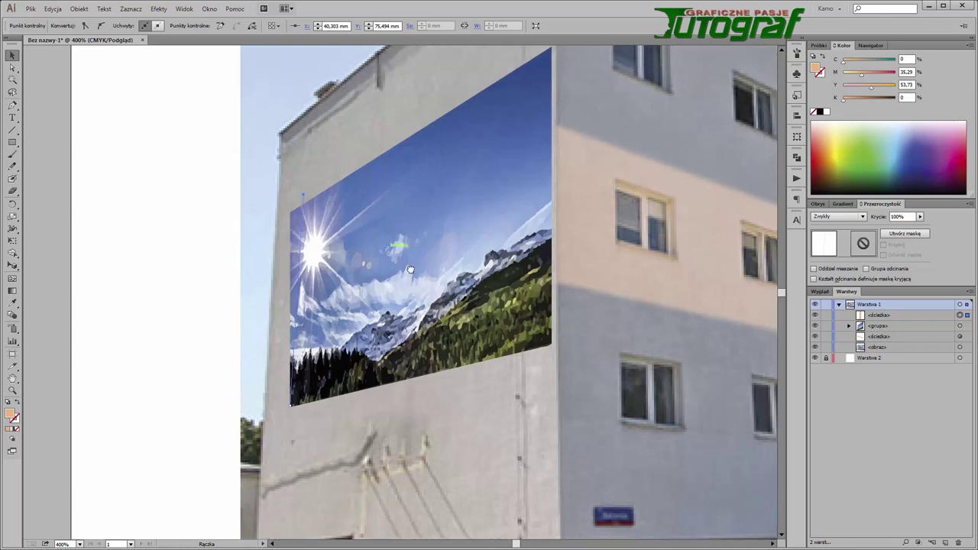
{"action": "scroll", "coordinate": [373, 206], "scroll_direction": "right", "scroll_amount": 3}
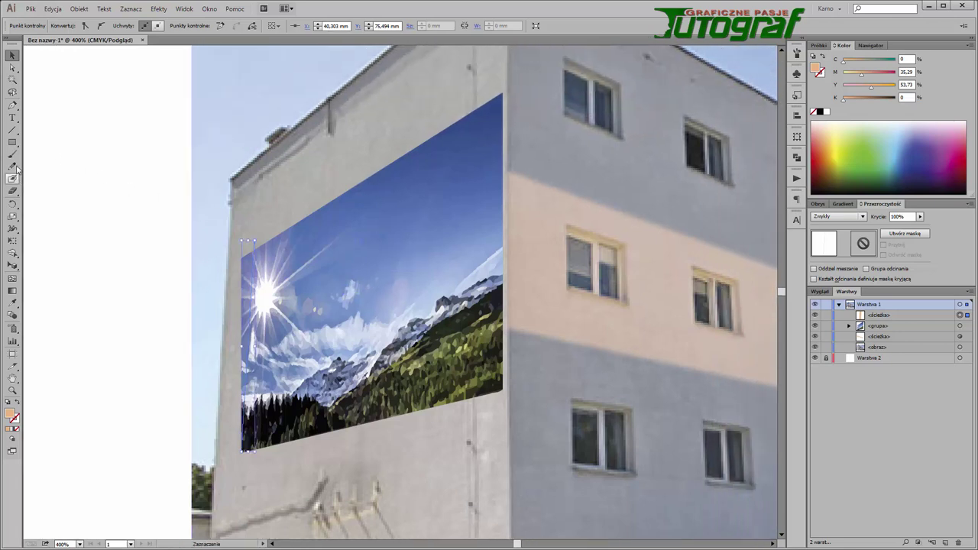
{"action": "left_click", "coordinate": [13, 107]}
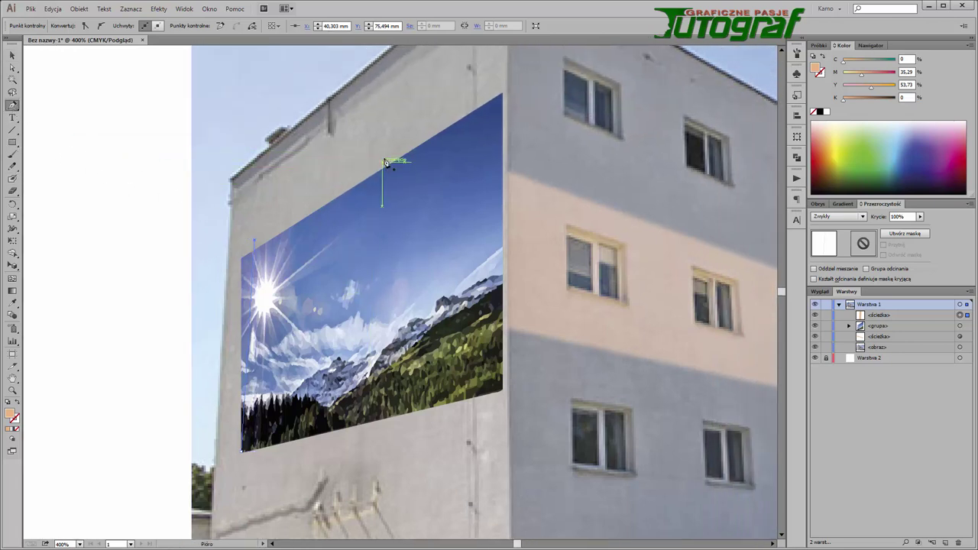
{"action": "key", "text": "ctrl"}
{"action": "left_click", "coordinate": [284, 163], "text": "ctrl"}
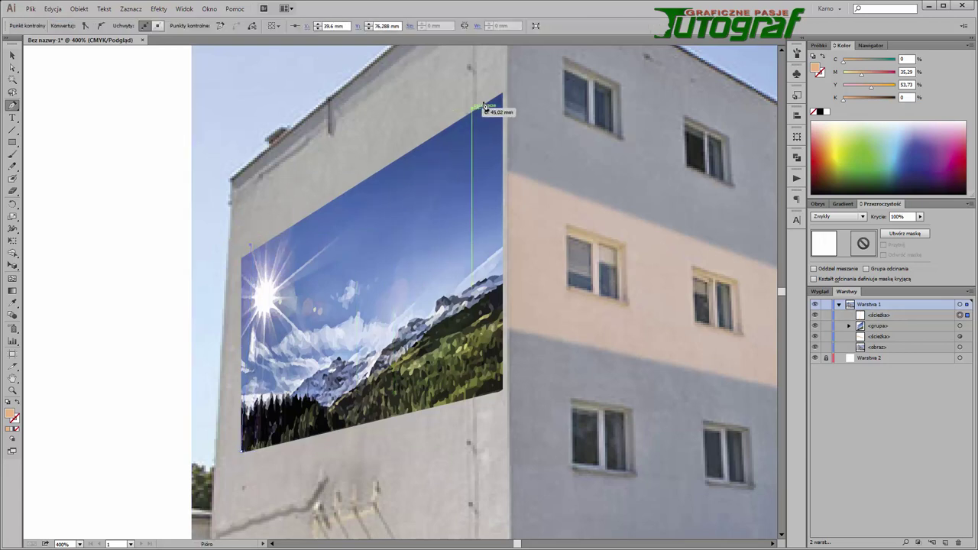
{"action": "left_click", "coordinate": [505, 89]}
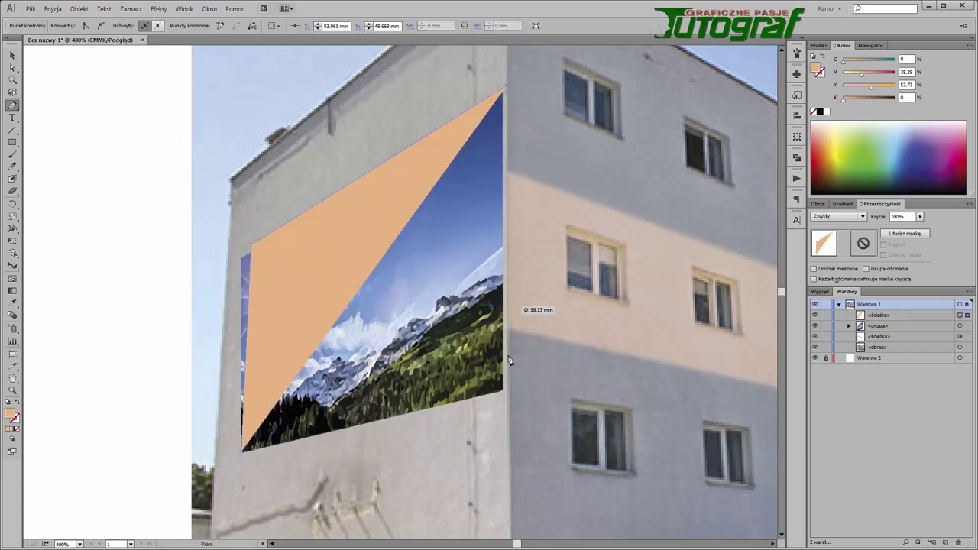
{"action": "left_click", "coordinate": [517, 425]}
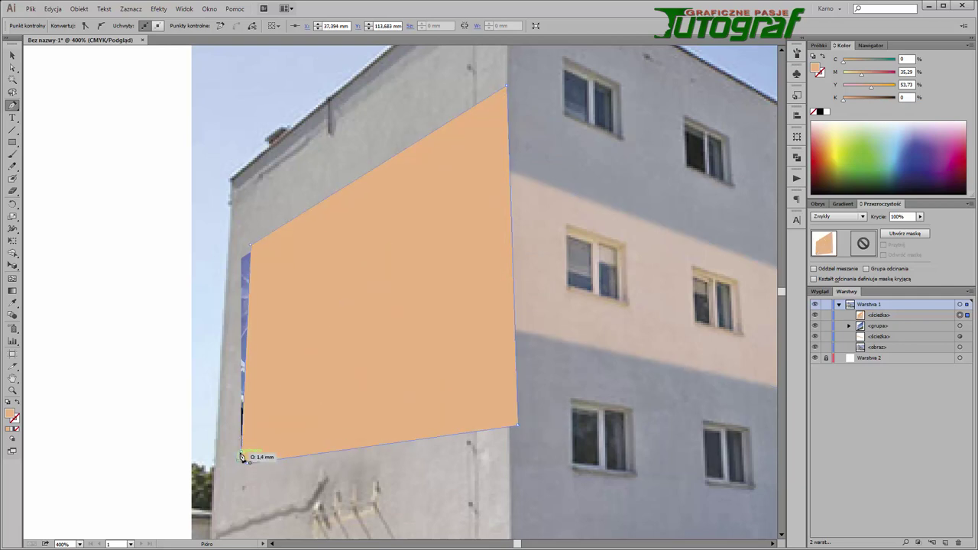
{"action": "left_click", "coordinate": [240, 457]}
Step: Clip the mountain image to the traced wall shape and fit the artboard in view
{"action": "key", "text": "v"}
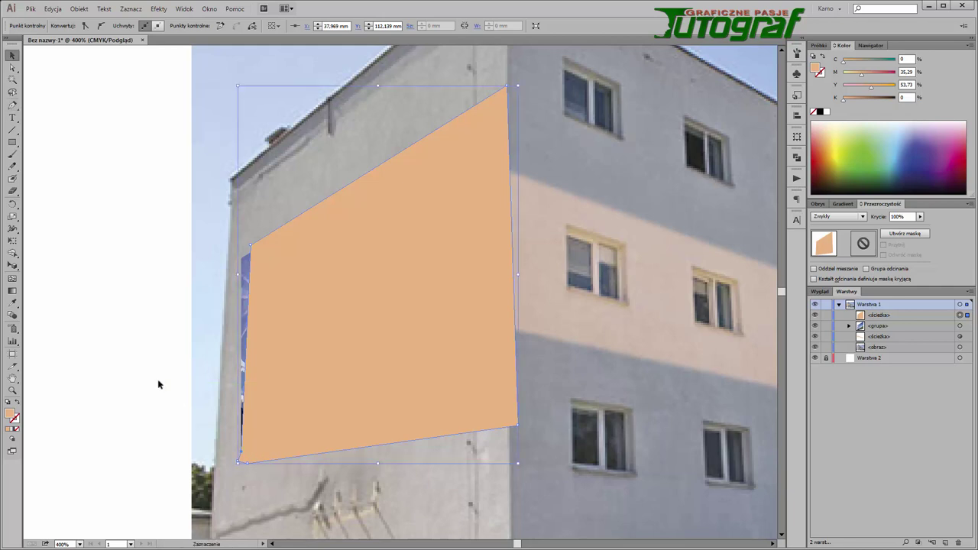
{"action": "left_click", "coordinate": [243, 287], "text": "shift"}
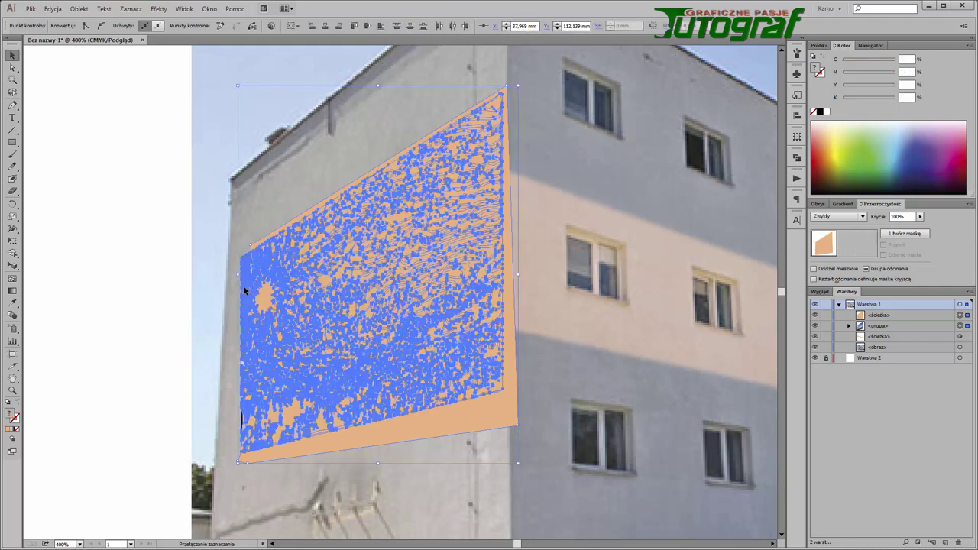
{"action": "left_click", "coordinate": [79, 8]}
{"action": "mouse_move", "coordinate": [112, 310]}
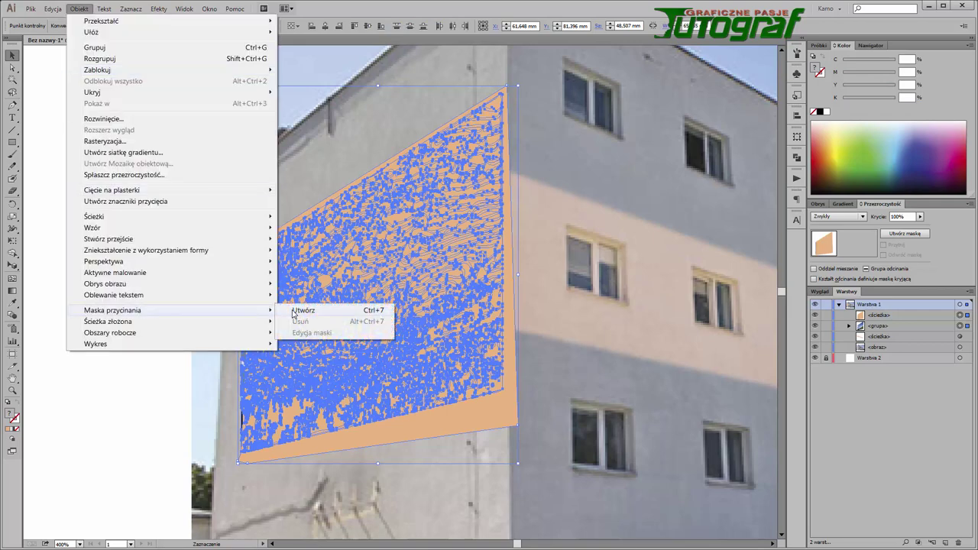
{"action": "left_click", "coordinate": [298, 310]}
{"action": "left_click", "coordinate": [76, 184]}
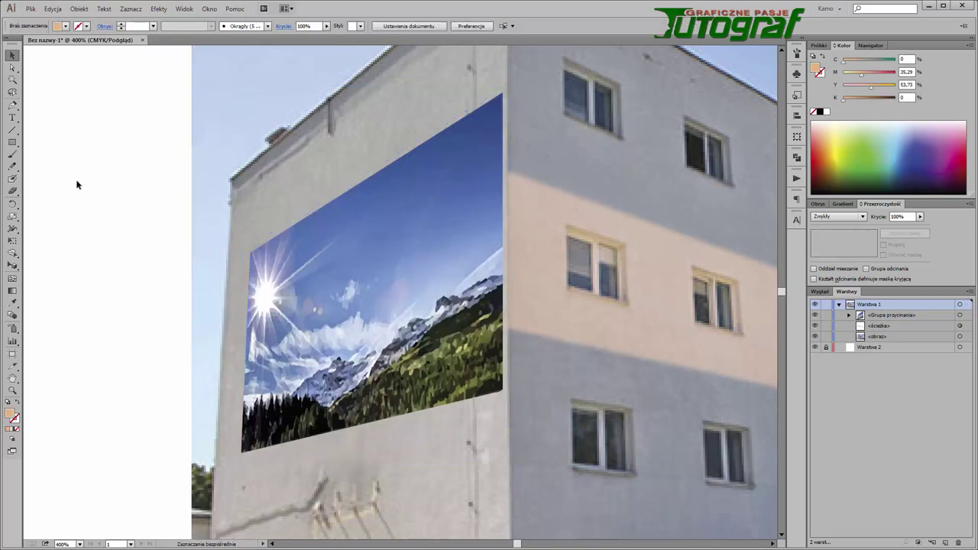
{"action": "key", "text": "ctrl+0"}
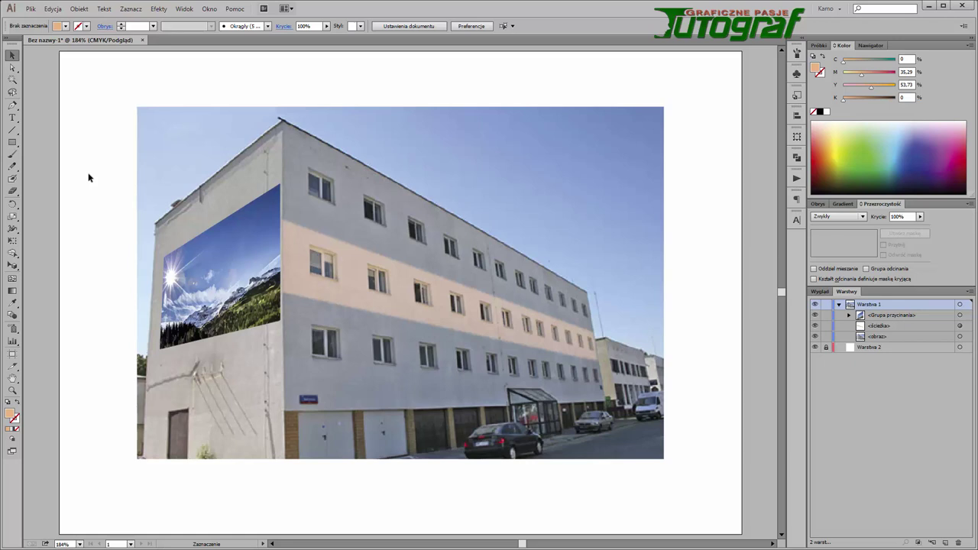
Step: Select the clipped mural and try the Barwa (Hue) and Nakładka (Overlay) blend modes
{"action": "left_click", "coordinate": [214, 264]}
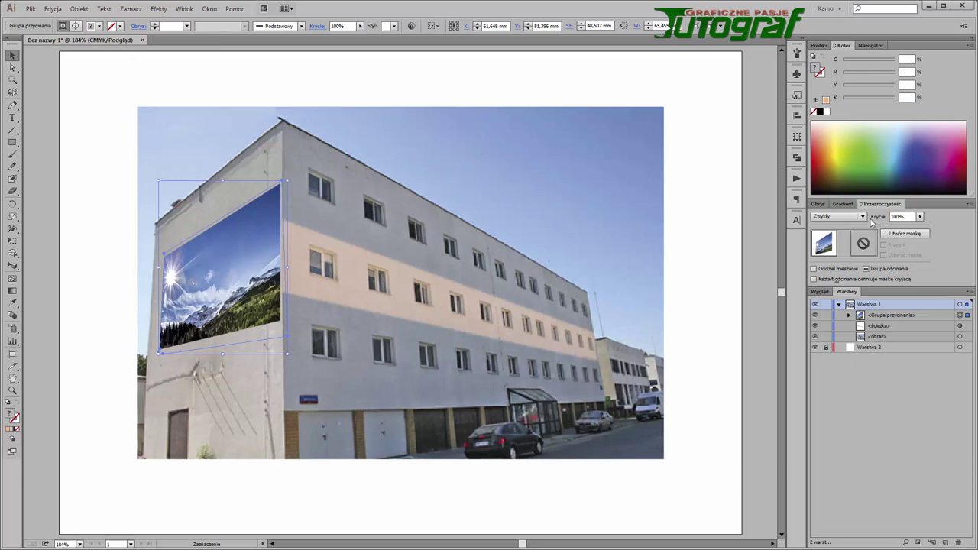
{"action": "left_click", "coordinate": [863, 218]}
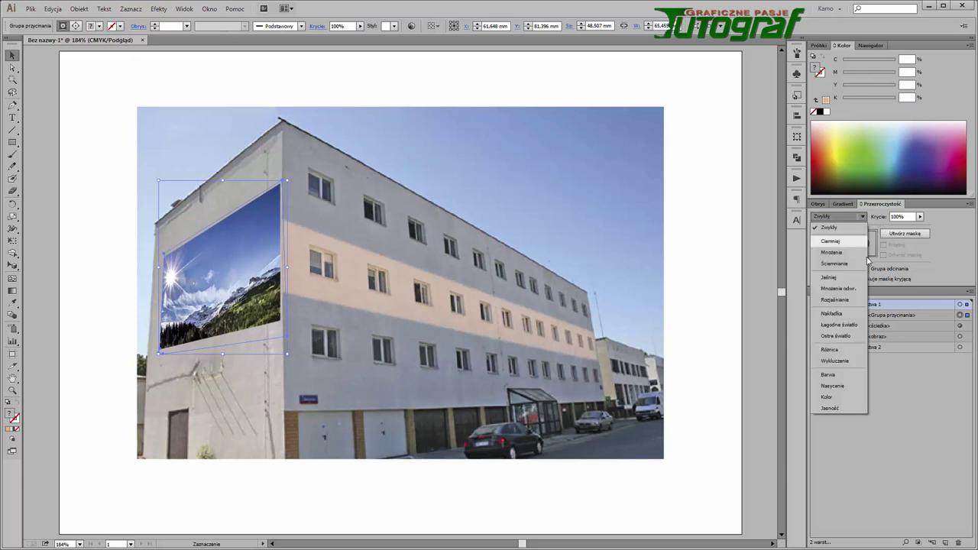
{"action": "left_click", "coordinate": [832, 375]}
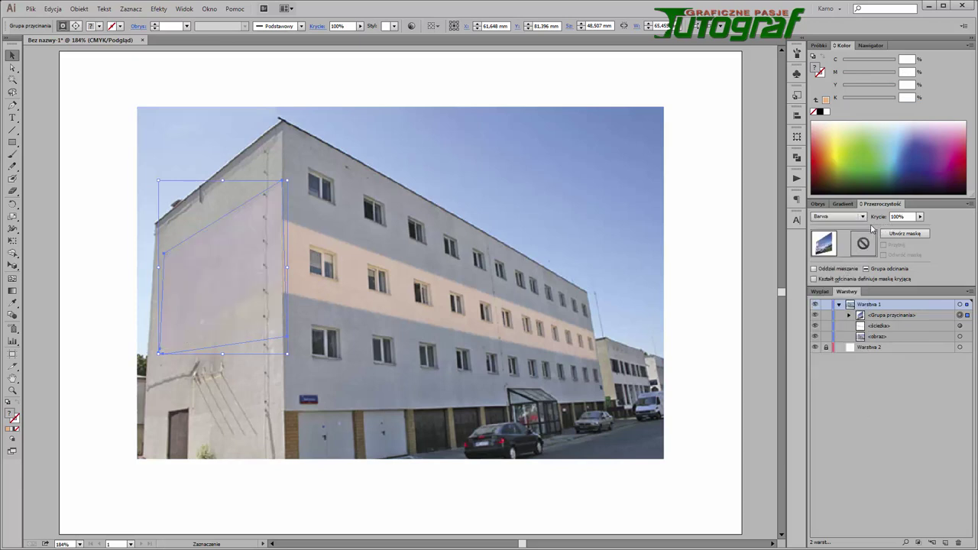
{"action": "left_click", "coordinate": [862, 217]}
{"action": "left_click", "coordinate": [832, 313]}
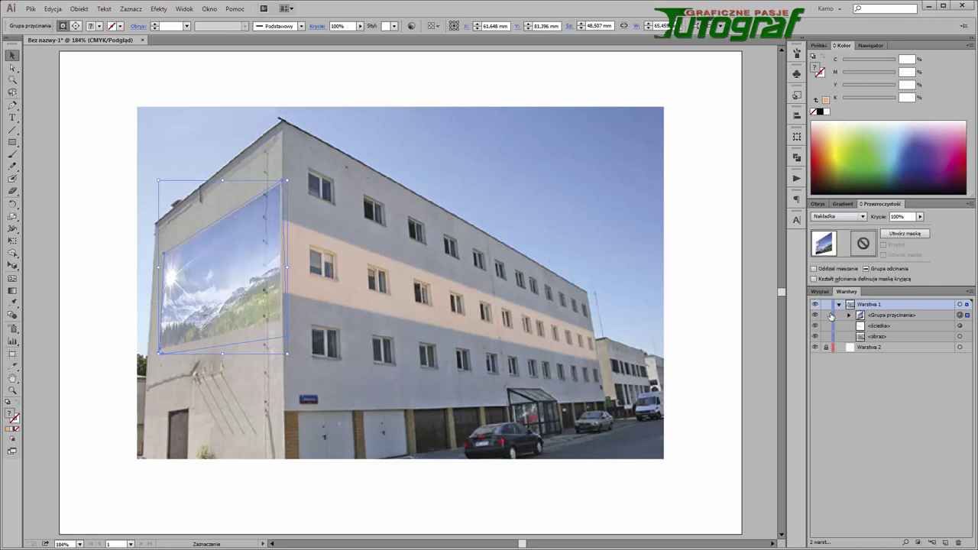
{"action": "left_click", "coordinate": [862, 216]}
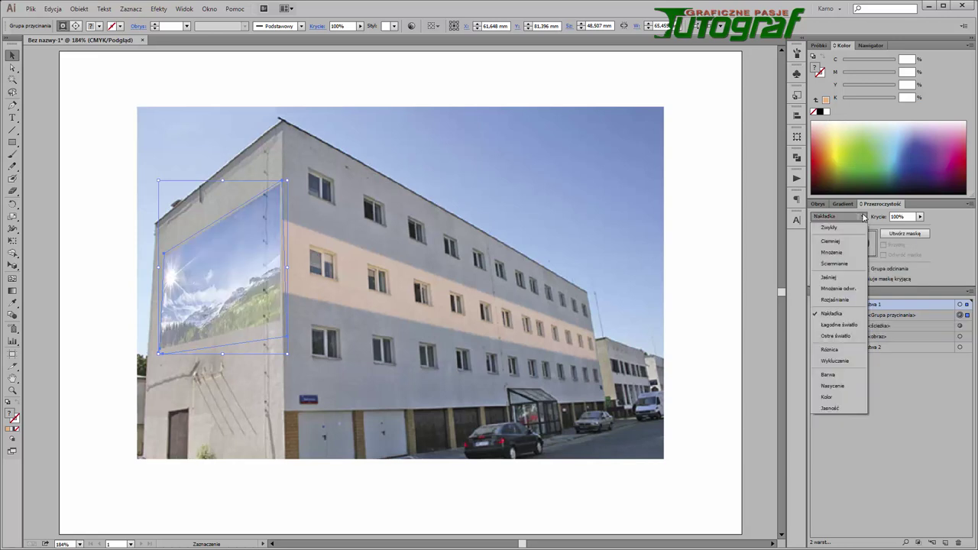
{"action": "left_click", "coordinate": [922, 220]}
Step: Return the mural to Normal blending and set its opacity to 65%
{"action": "left_click", "coordinate": [921, 220]}
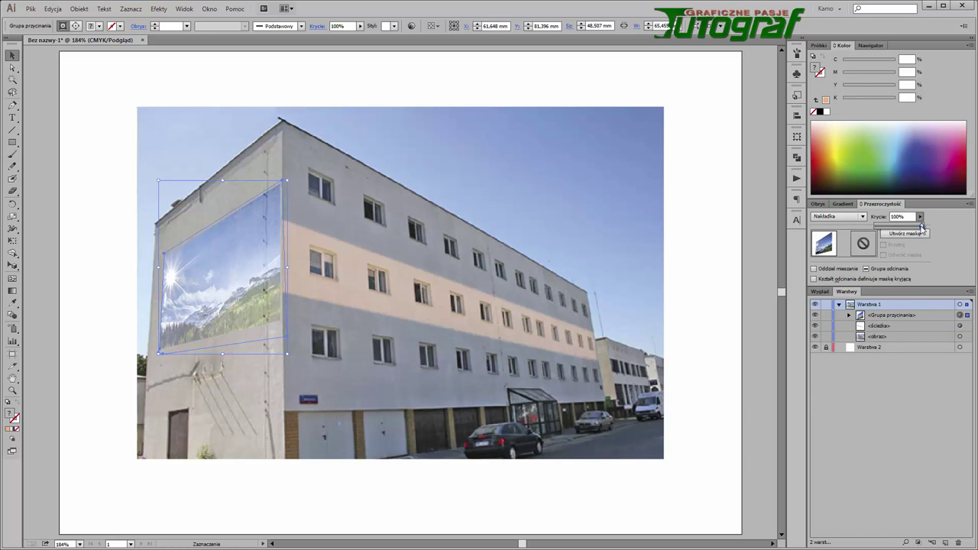
{"action": "mouse_move", "coordinate": [921, 228]}
{"action": "left_mouse_down"}
{"action": "mouse_move", "coordinate": [907, 227]}
{"action": "mouse_move", "coordinate": [926, 227]}
{"action": "left_mouse_up"}
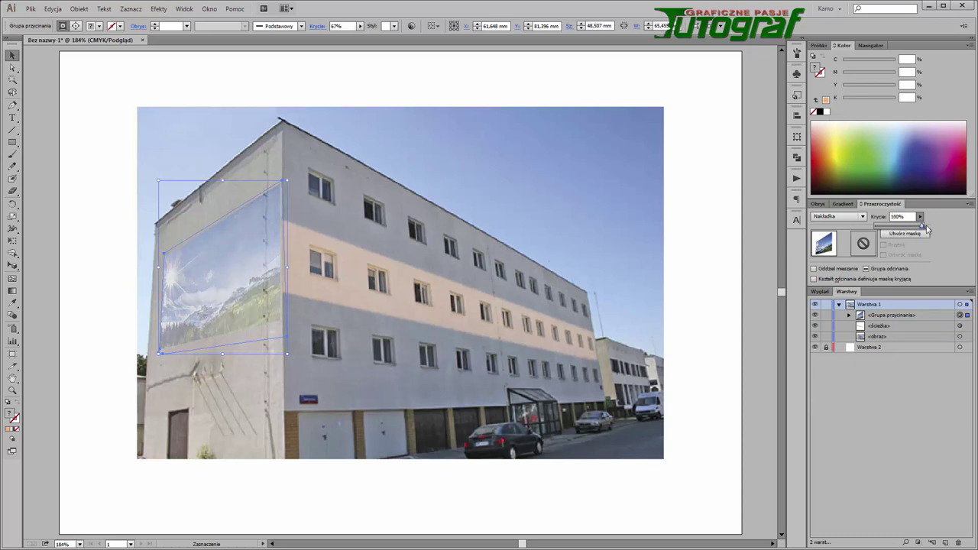
{"action": "left_click", "coordinate": [862, 217]}
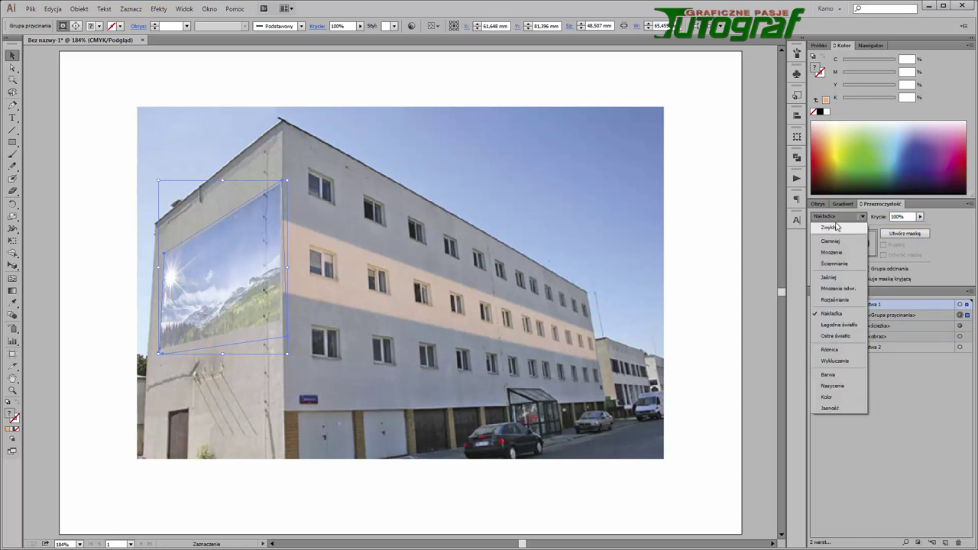
{"action": "left_click", "coordinate": [837, 228]}
{"action": "left_click", "coordinate": [920, 217]}
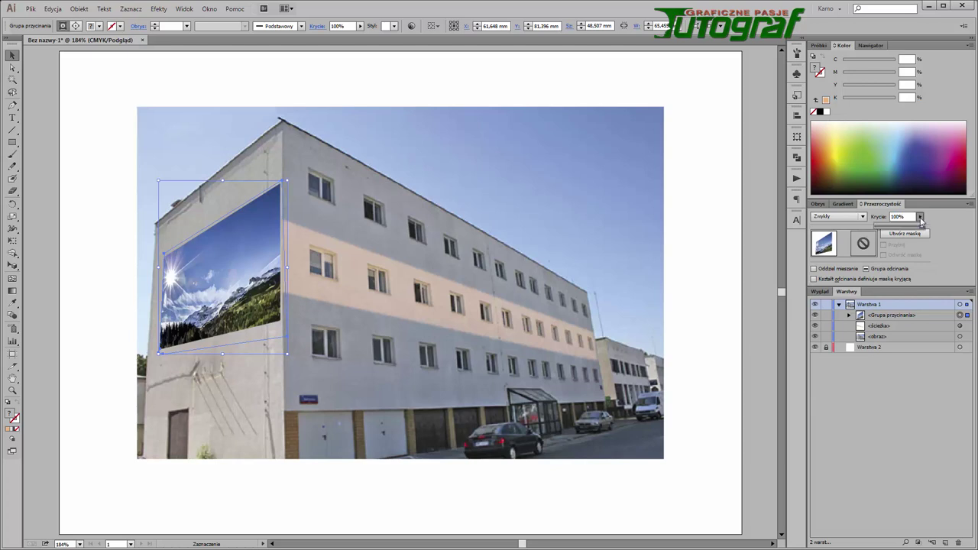
{"action": "left_click_drag", "start_coordinate": [920, 227], "coordinate": [908, 228]}
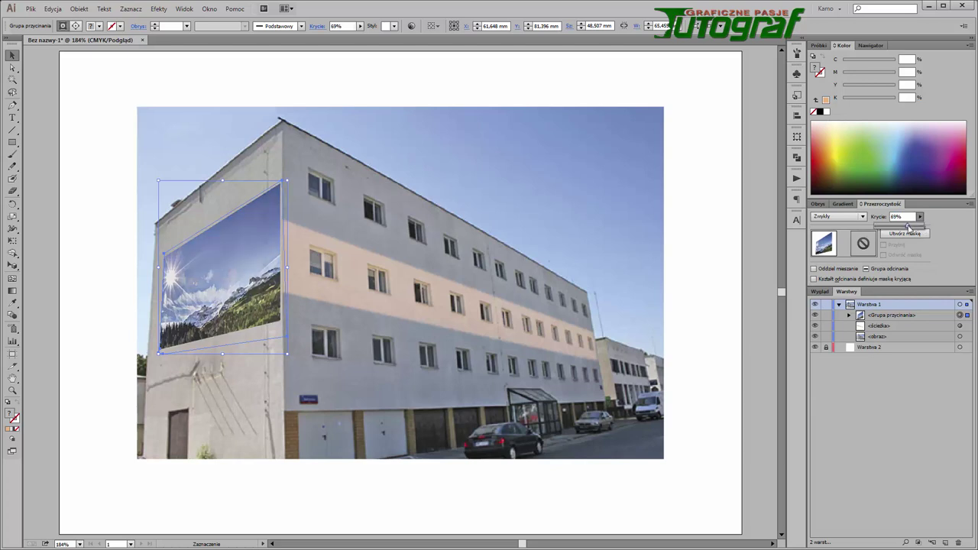
{"action": "left_click_drag", "start_coordinate": [908, 227], "coordinate": [905, 227]}
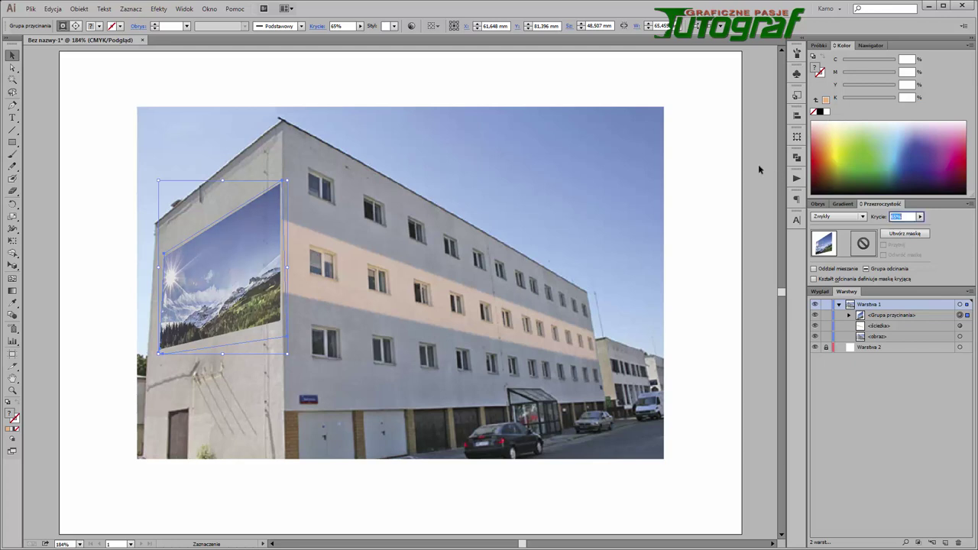
{"action": "left_click", "coordinate": [113, 155]}
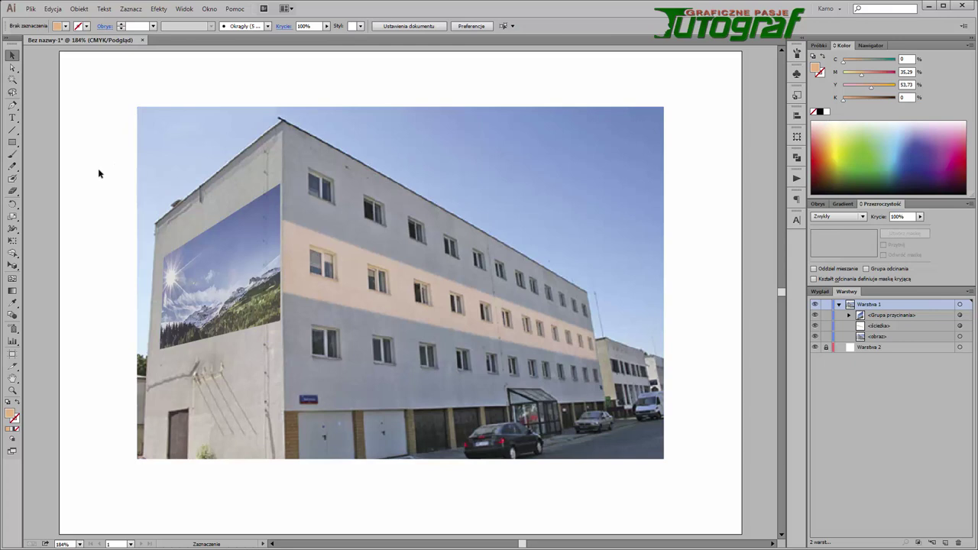